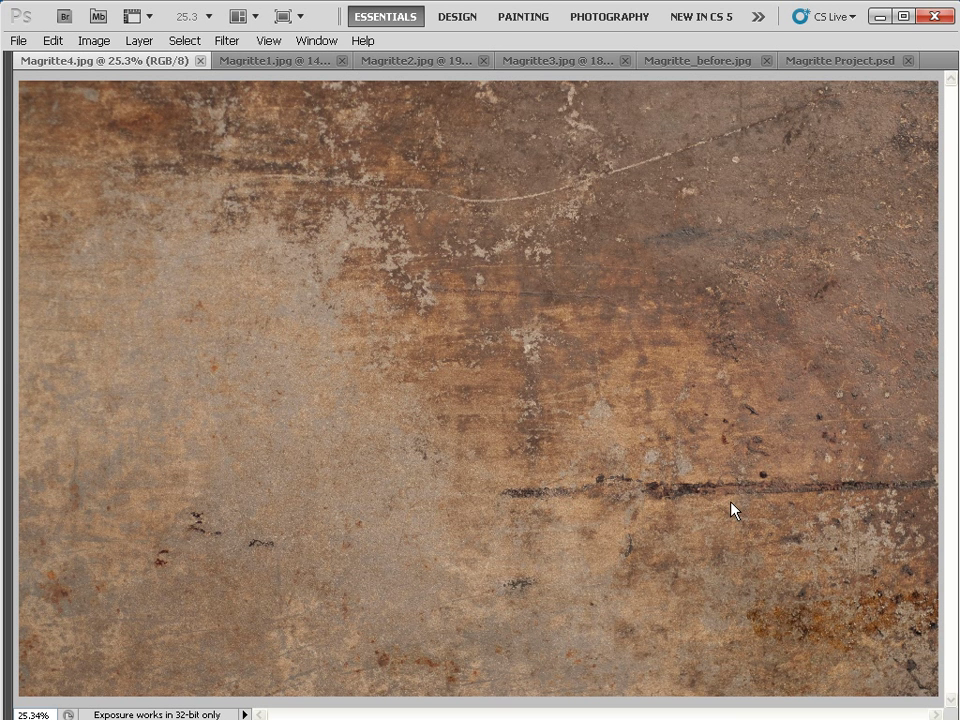
Look through the open Magritte source images and the finished composite in Magritte Project.psd
{"action": "key", "text": "ctrl+Tab"}
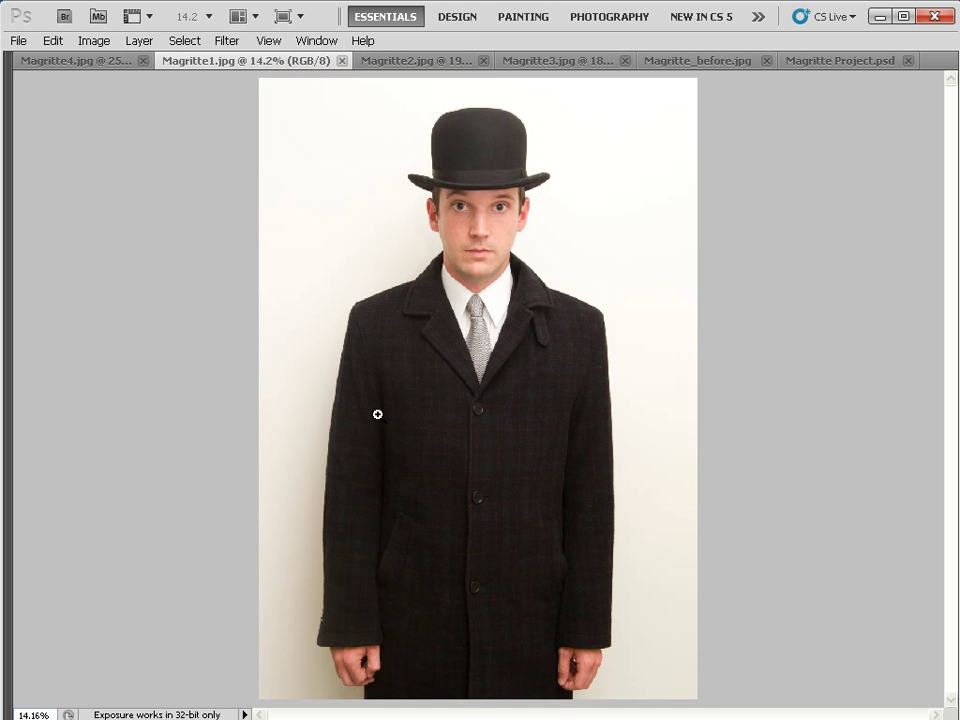
{"action": "key", "text": "ctrl+Tab"}
{"action": "key", "text": "ctrl+Tab"}
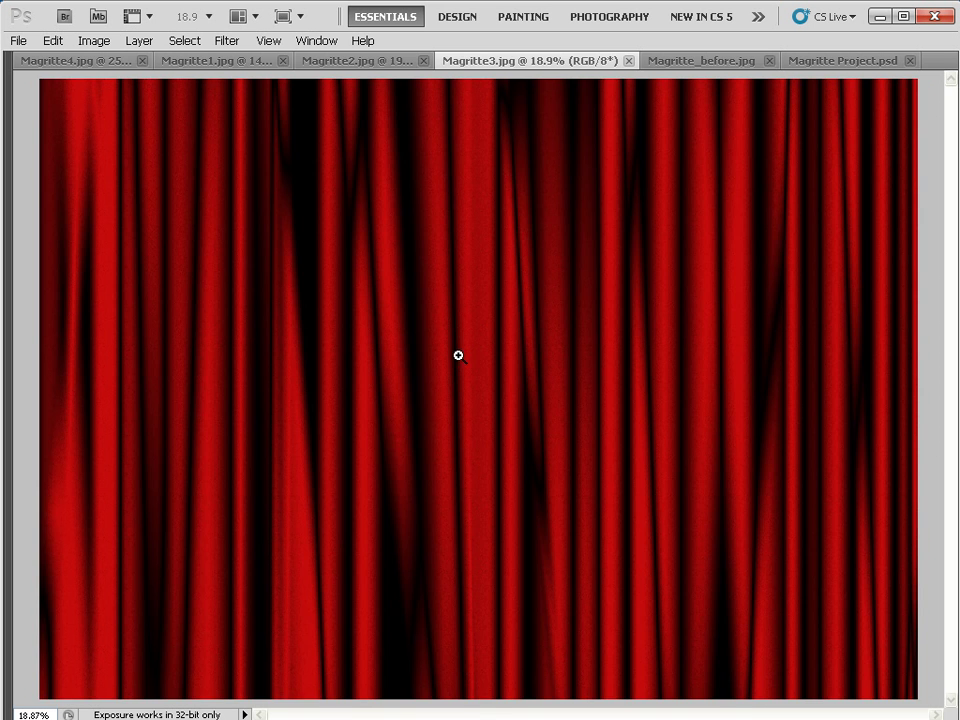
{"action": "key", "text": "ctrl+Tab"}
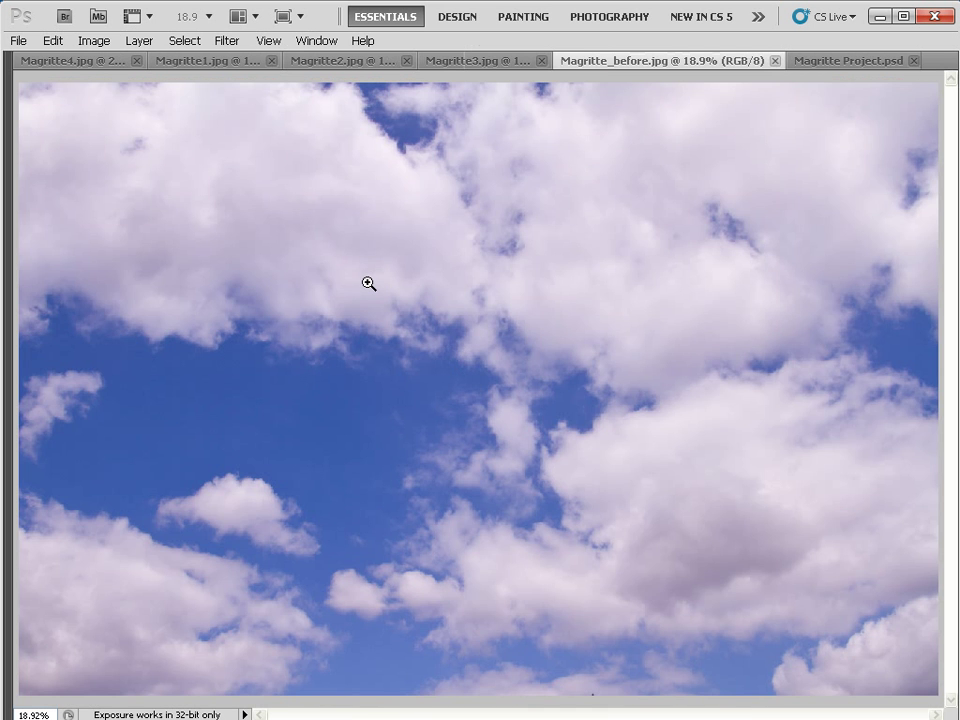
{"action": "key", "text": "ctrl+Tab"}
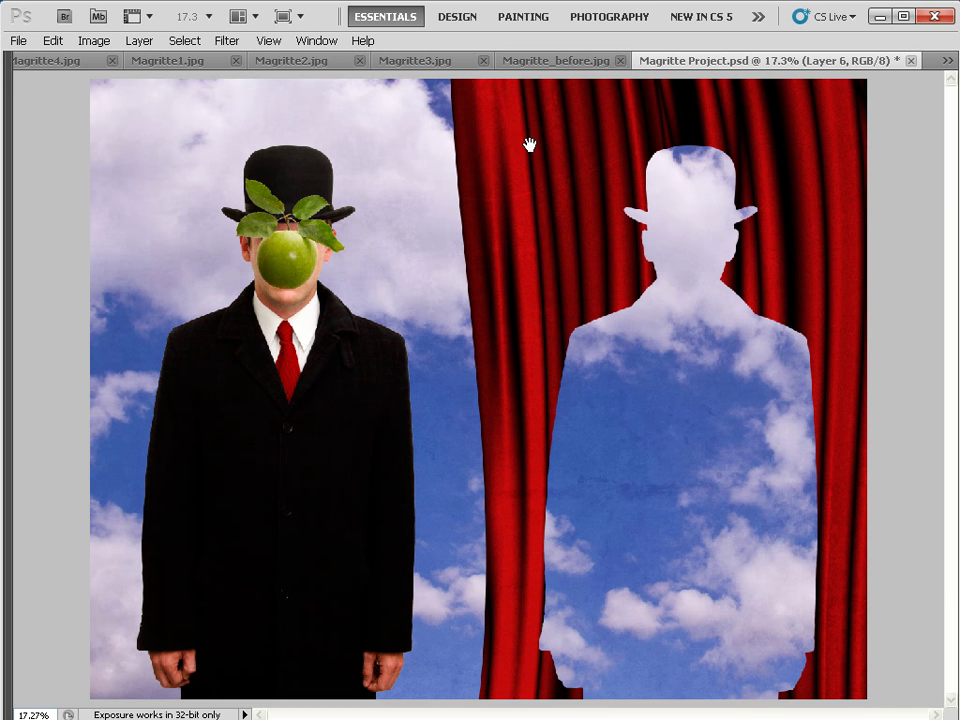
Examine the composite's construction by temporarily toggling the curtain layer's mask and the visibility of the red tie and Levels adjustment layers
{"action": "key", "text": "Tab"}
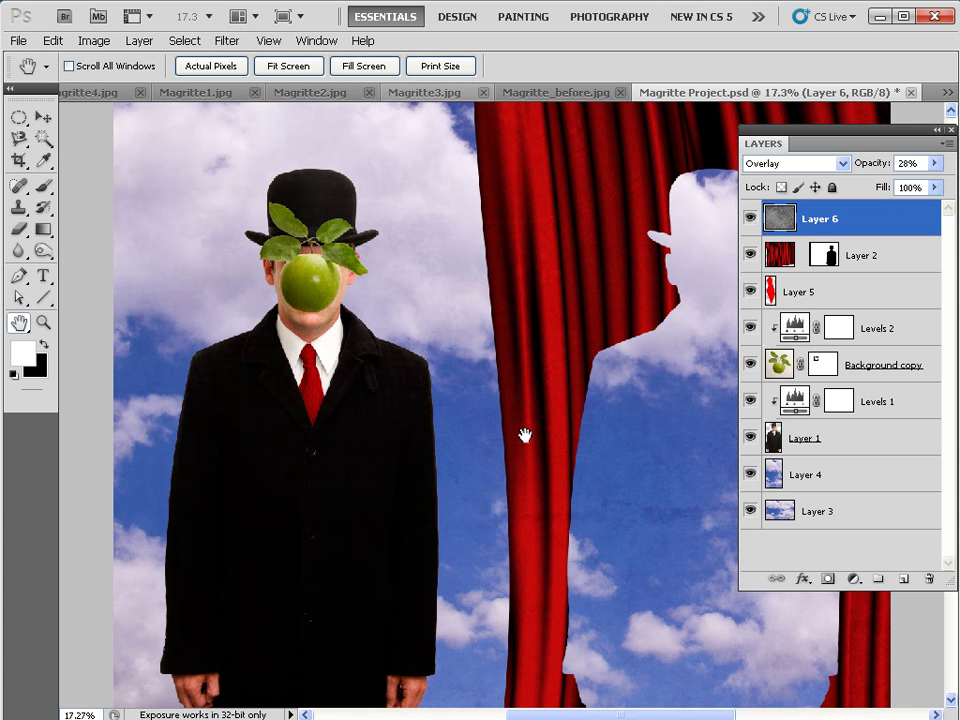
{"action": "left_click", "coordinate": [828, 258], "text": "shift"}
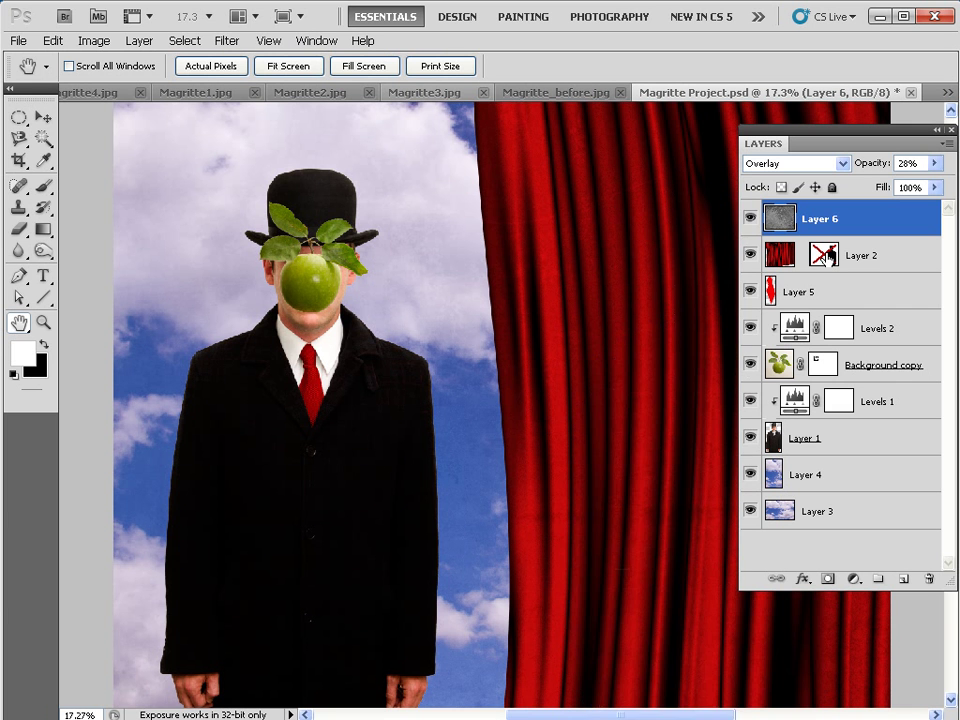
{"action": "left_click", "coordinate": [825, 260], "text": "shift"}
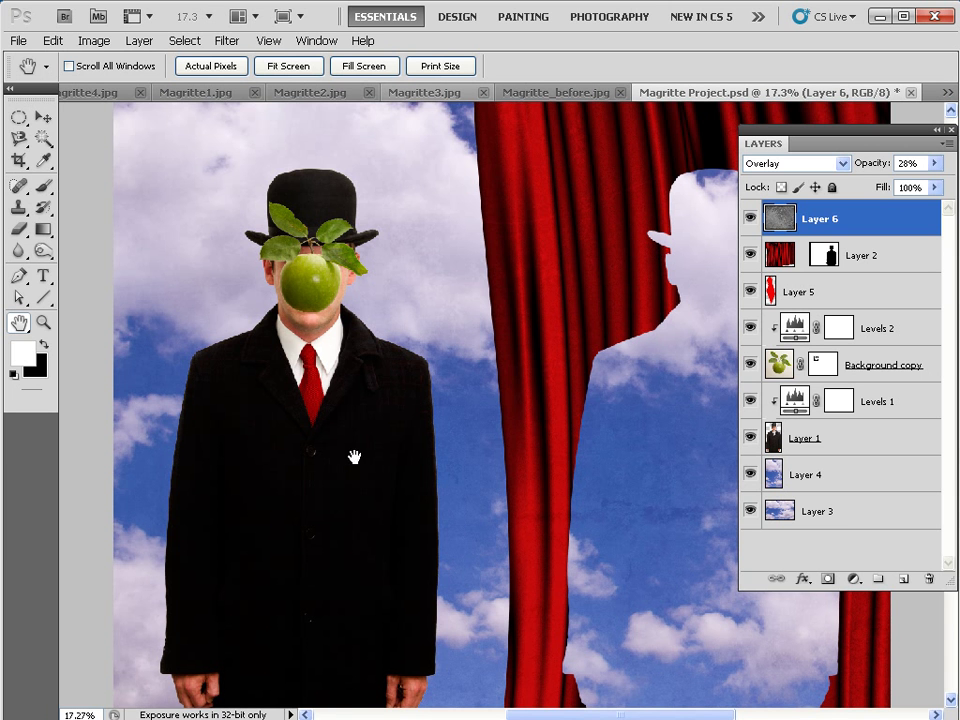
{"action": "left_click", "coordinate": [752, 292]}
{"action": "left_click", "coordinate": [752, 292]}
{"action": "left_click", "coordinate": [751, 330]}
{"action": "left_click", "coordinate": [751, 402]}
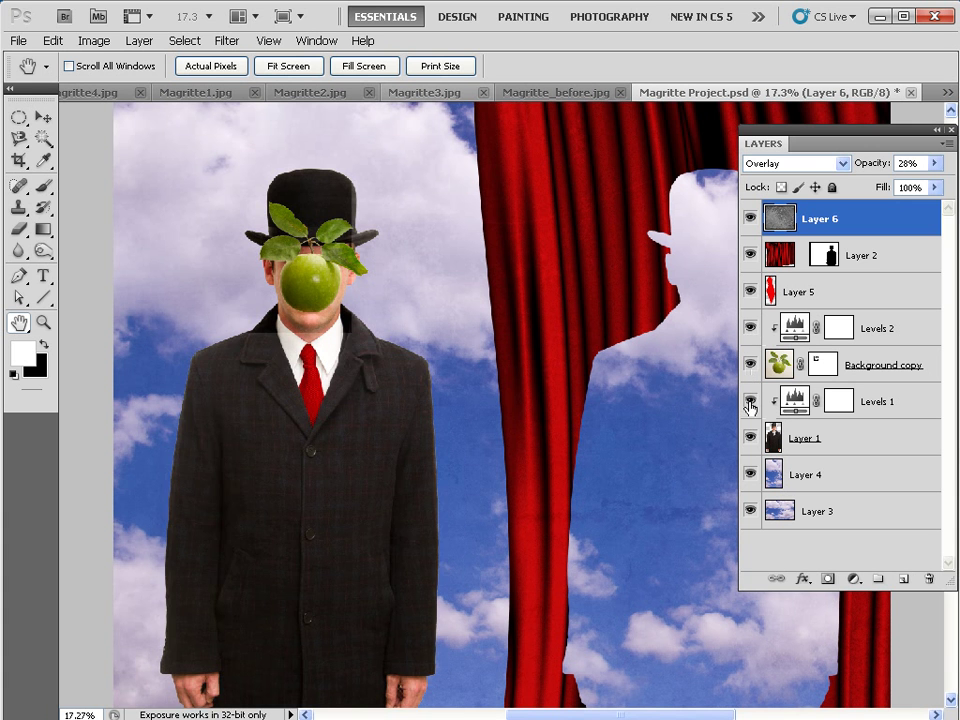
{"action": "left_click", "coordinate": [751, 402]}
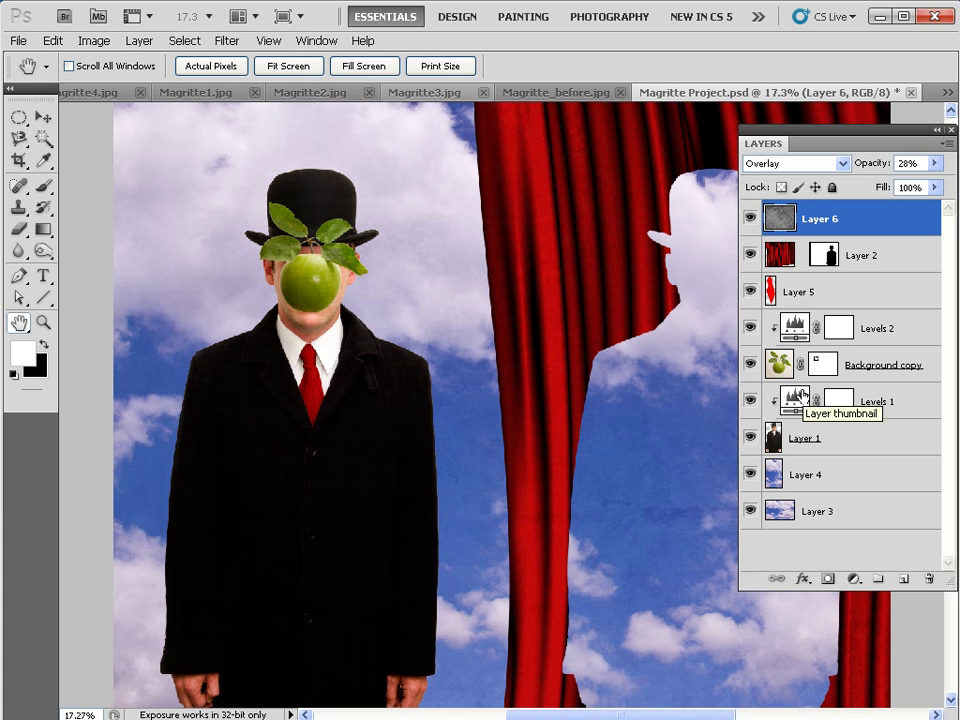
Create a new 16 by 12.78 inch document at 300 pixels/inch, 8-bit RGB Color, with transparent background contents
{"action": "left_click", "coordinate": [17, 40]}
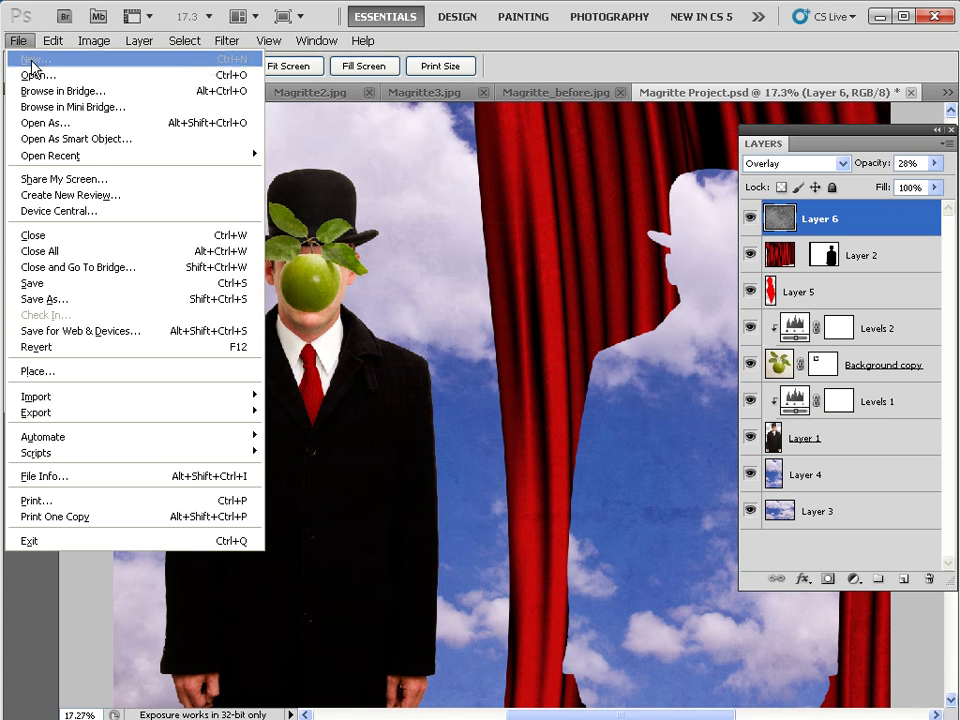
{"action": "left_click", "coordinate": [31, 62]}
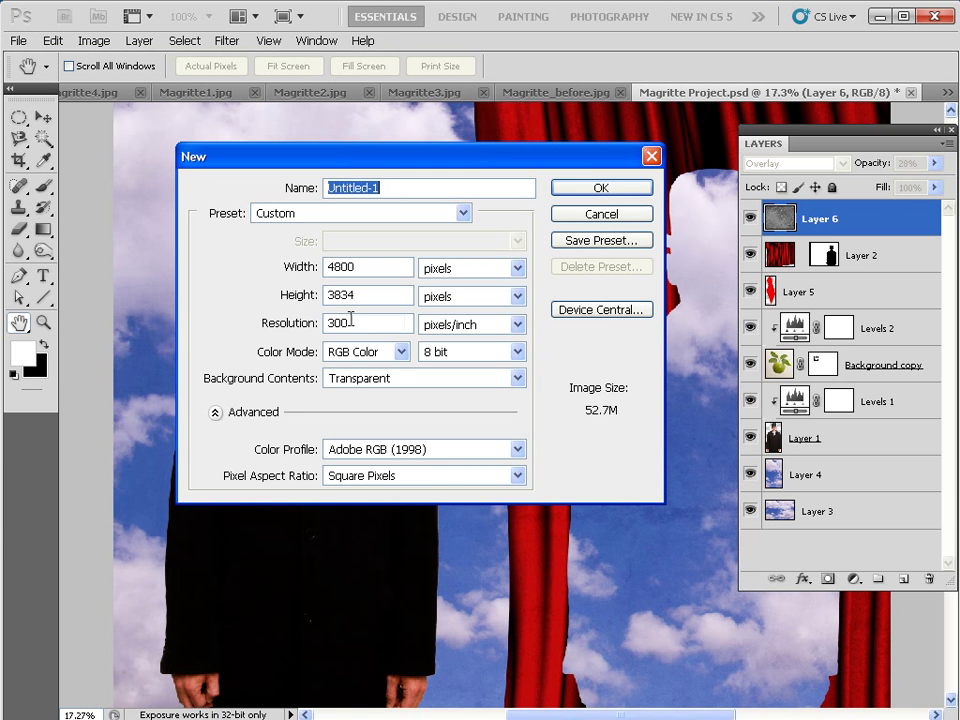
{"action": "left_click", "coordinate": [439, 268]}
{"action": "left_click", "coordinate": [447, 303]}
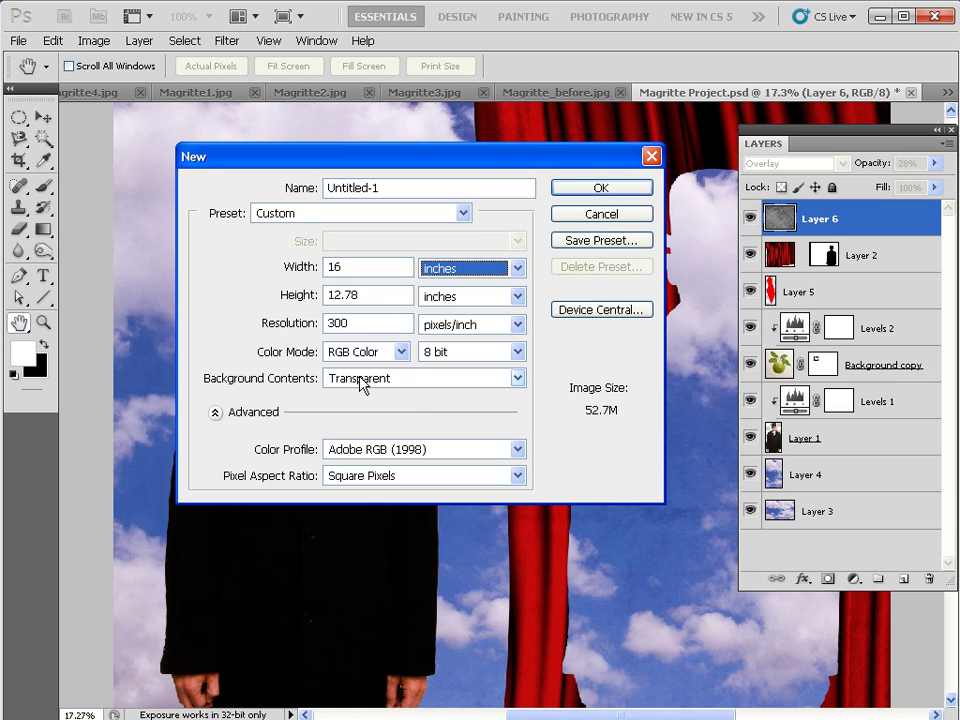
{"action": "left_click", "coordinate": [411, 380]}
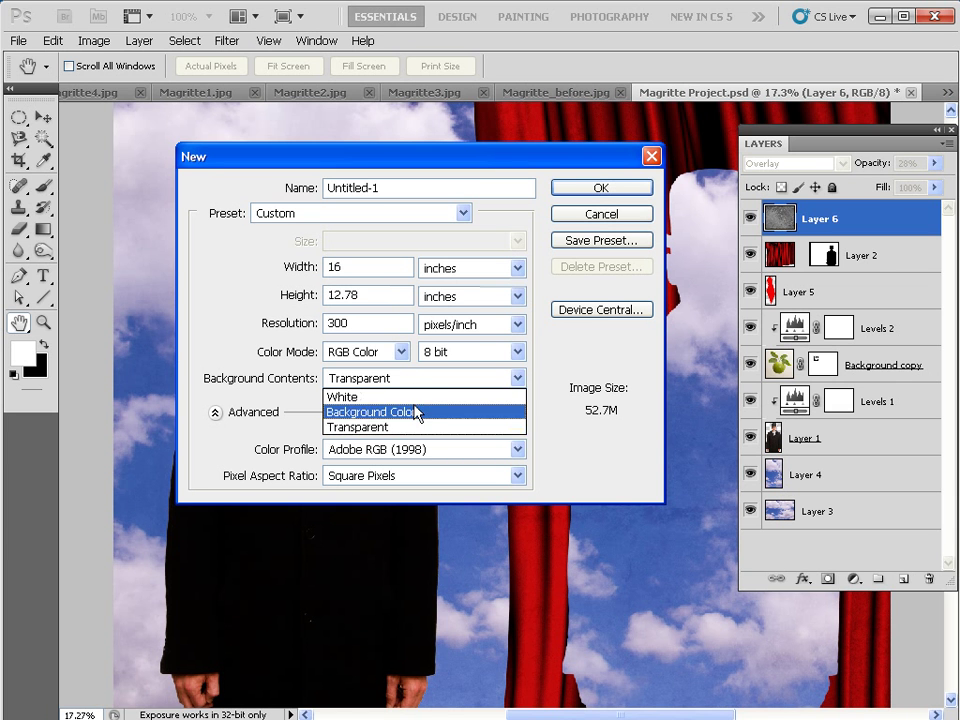
{"action": "left_click", "coordinate": [390, 426]}
{"action": "left_click", "coordinate": [602, 190]}
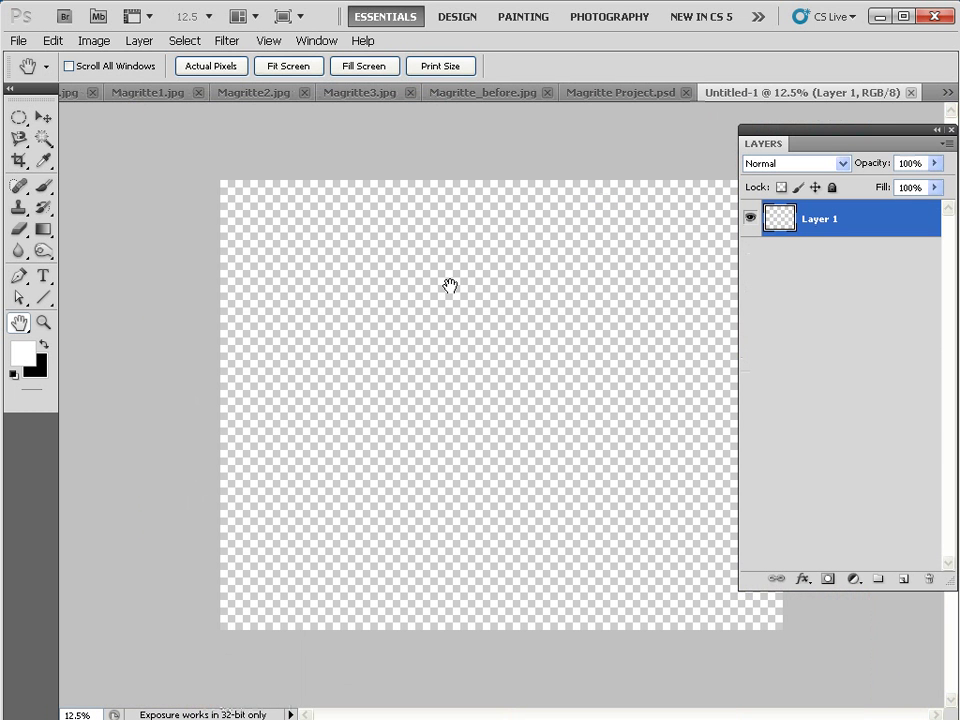
{"action": "key", "text": "z"}
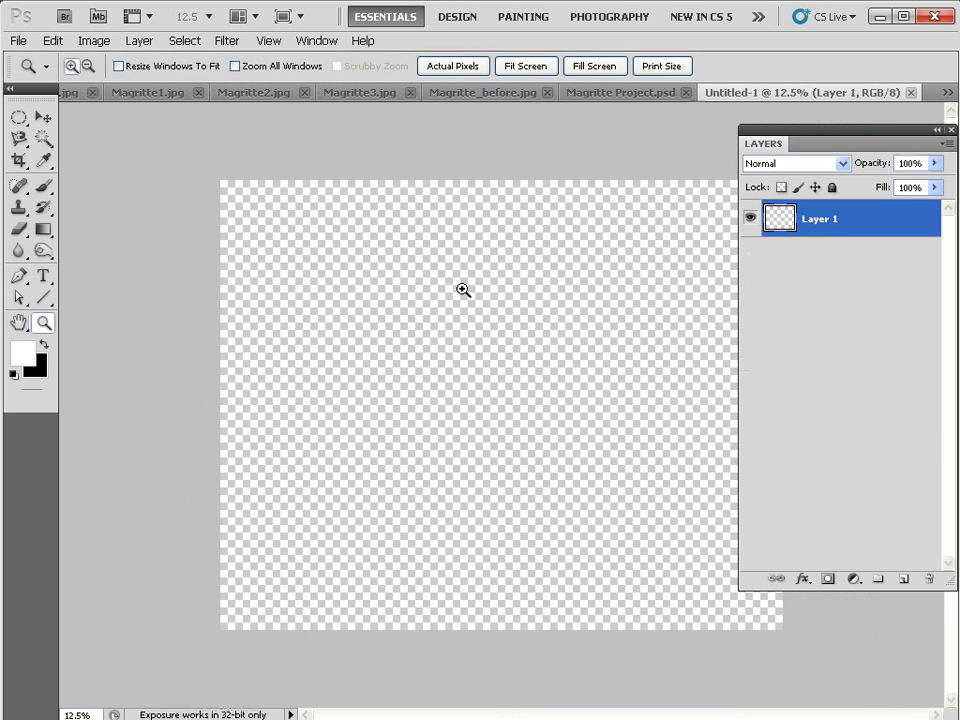
{"action": "right_click", "coordinate": [463, 290]}
{"action": "left_click", "coordinate": [480, 300]}
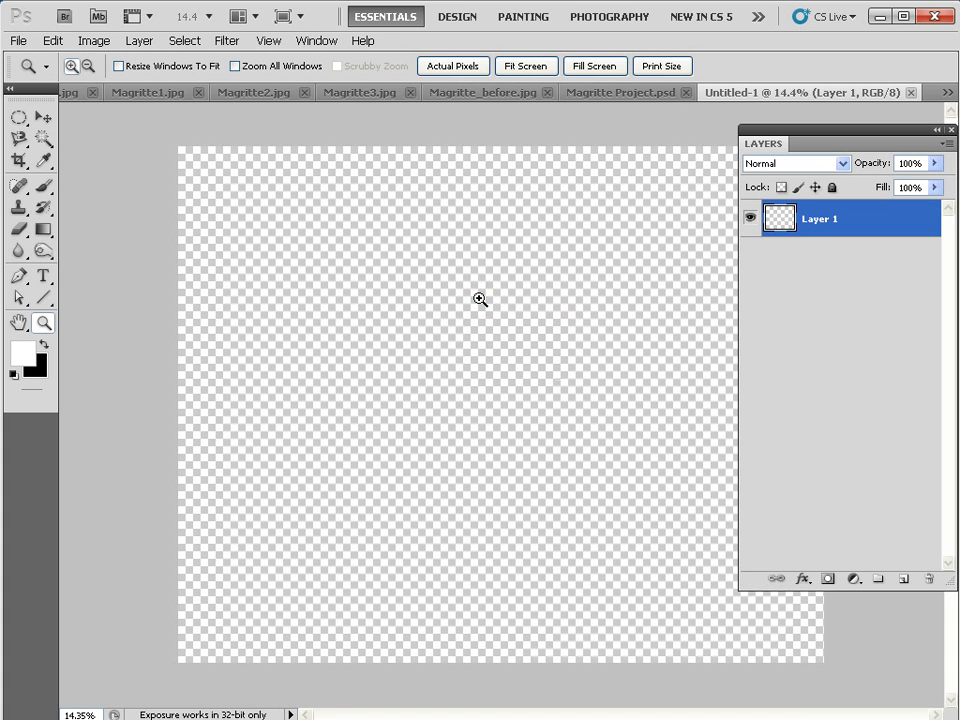
Switch to Magritte1.jpg and set up the Magic Wand with a tolerance of 30 and Contiguous enabled
{"action": "key", "text": "ctrl+Tab"}
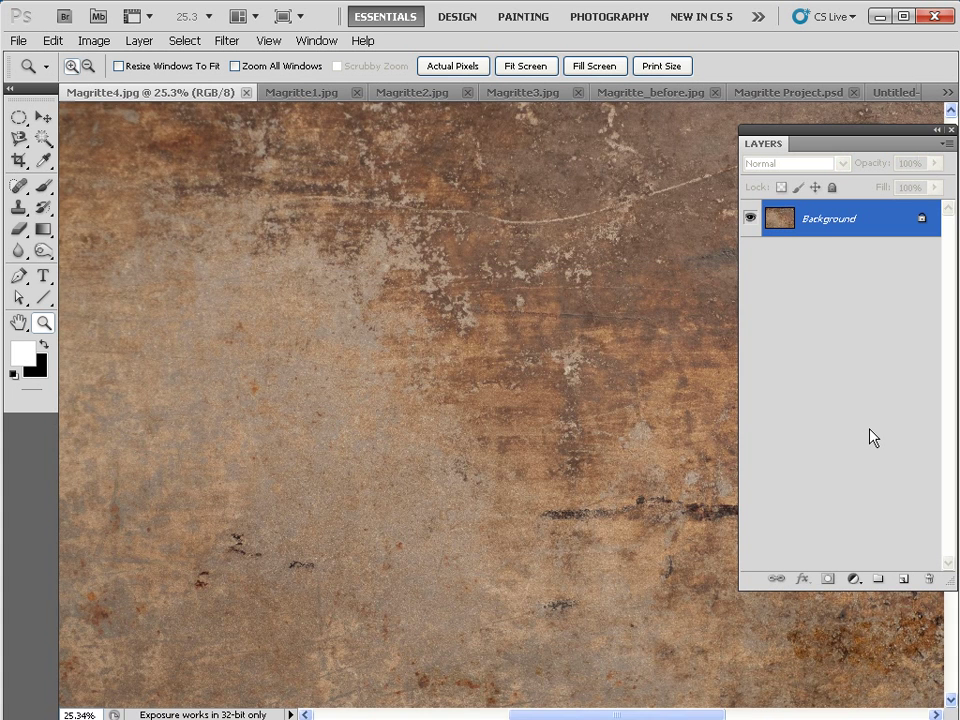
{"action": "key", "text": "ctrl+Tab"}
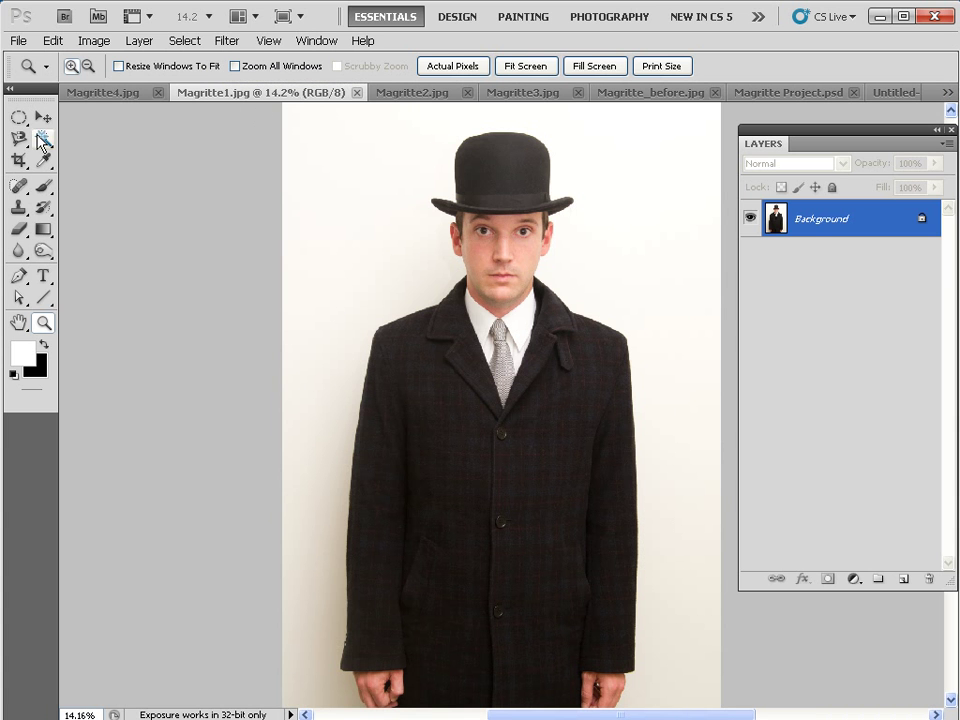
{"action": "left_click_drag", "start_coordinate": [40, 140], "coordinate": [124, 157]}
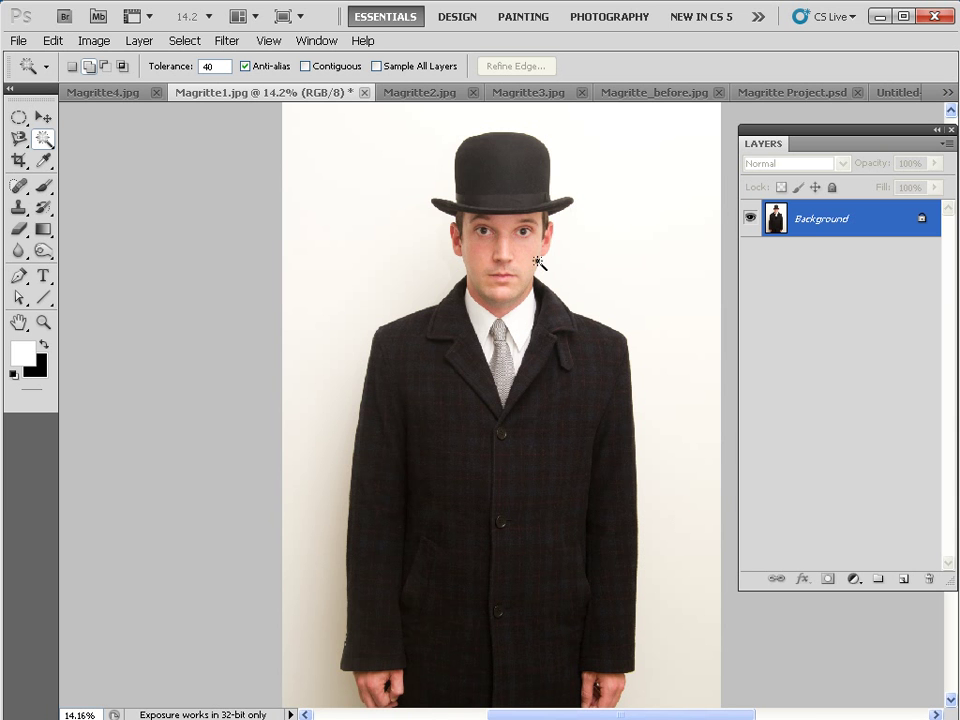
{"action": "left_click", "coordinate": [212, 66]}
{"action": "left_click", "coordinate": [305, 66]}
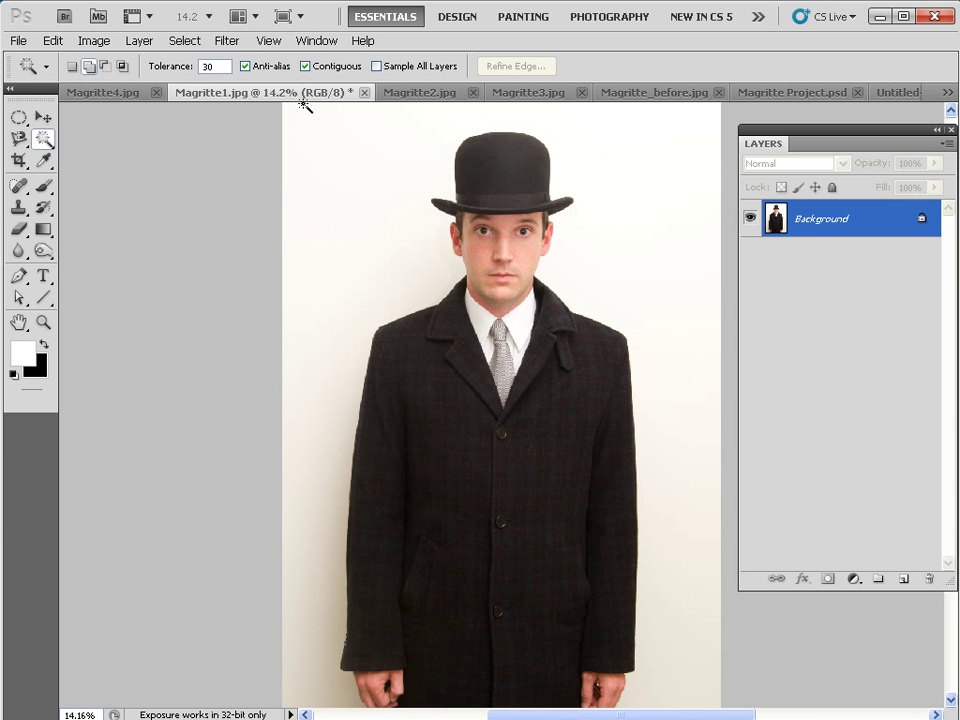
Select the entire light wall around the man with the Magic Wand, and invert the selection to isolate him
{"action": "left_click", "coordinate": [340, 172]}
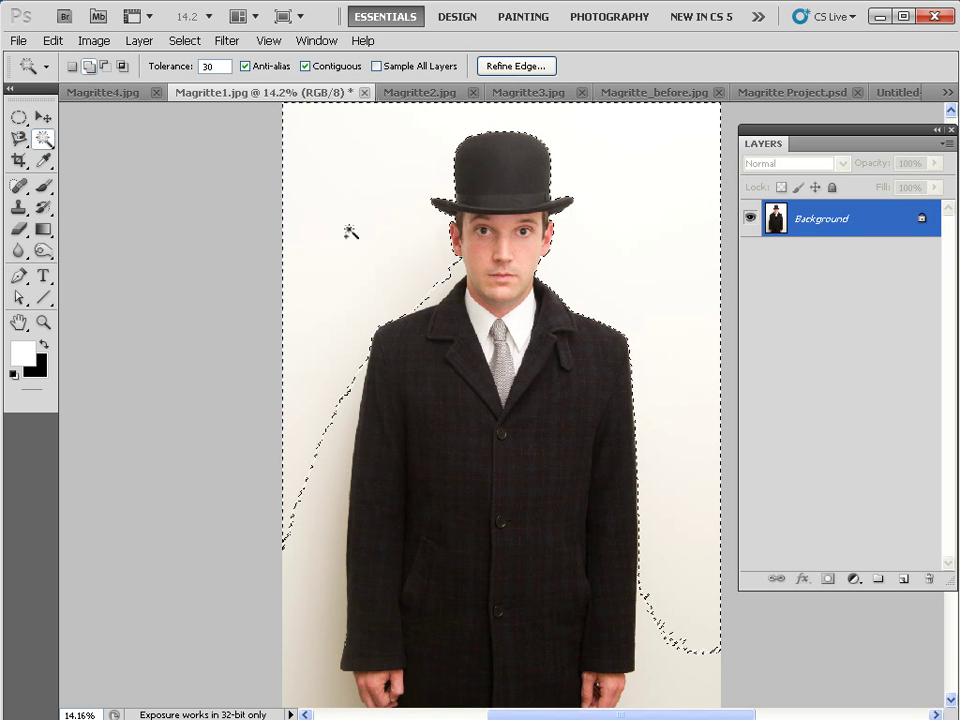
{"action": "left_click", "coordinate": [326, 545]}
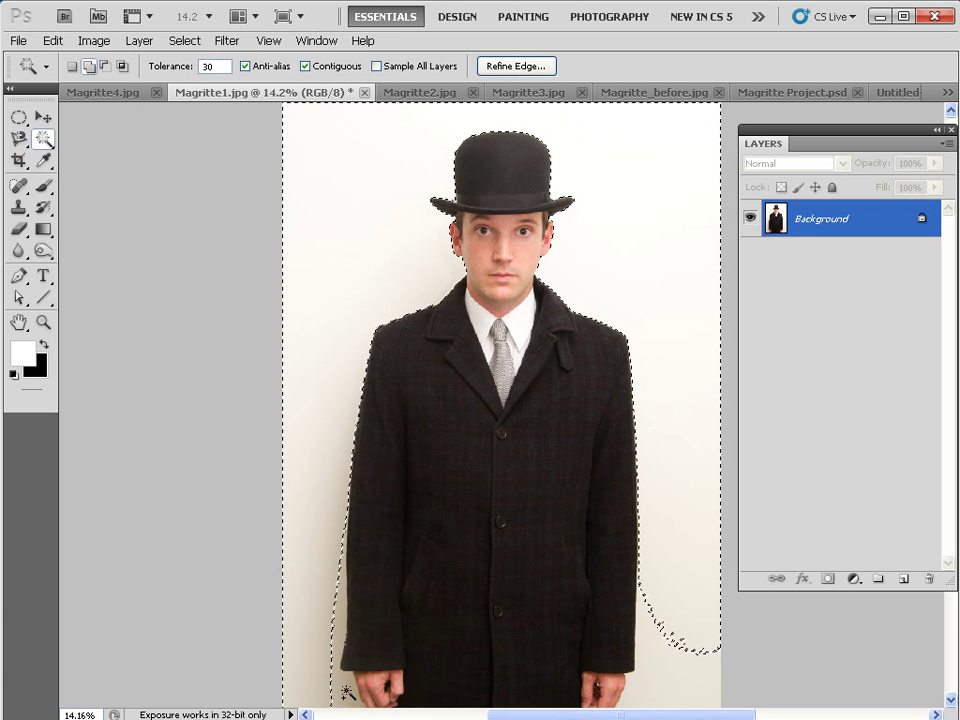
{"action": "left_click", "coordinate": [344, 691]}
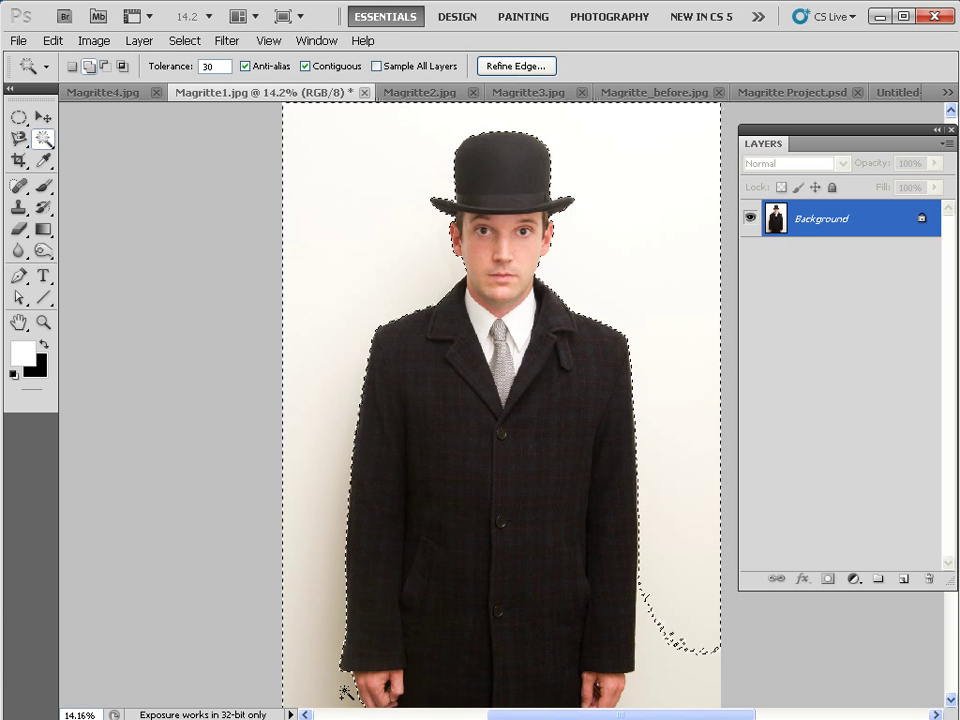
{"action": "left_click", "coordinate": [652, 692]}
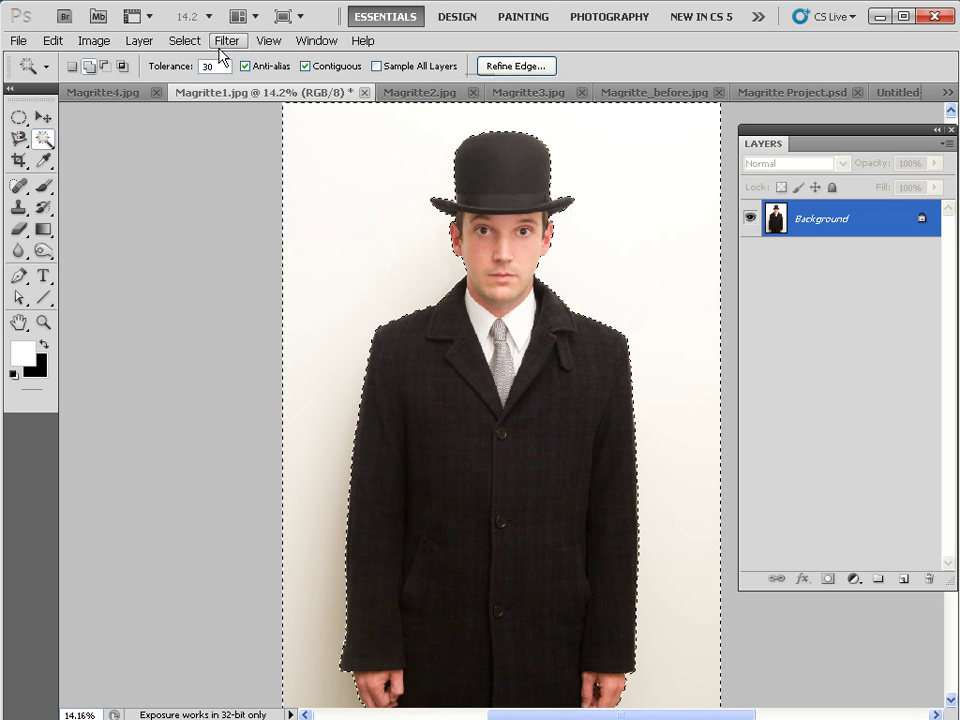
{"action": "left_click", "coordinate": [184, 41]}
{"action": "left_click", "coordinate": [197, 106]}
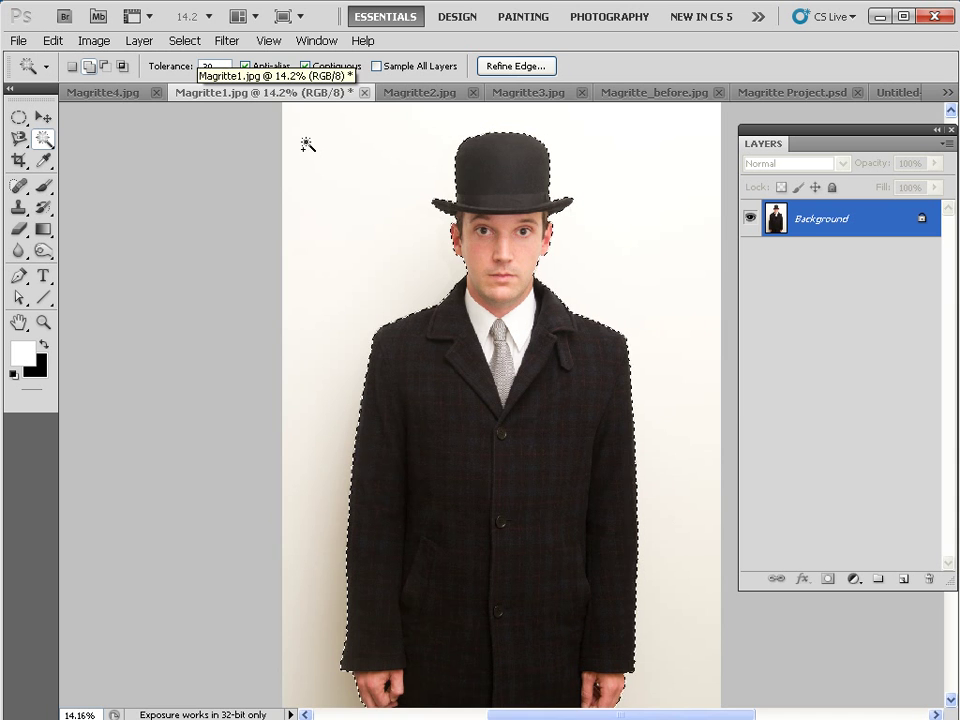
{"action": "key", "text": "ctrl+0"}
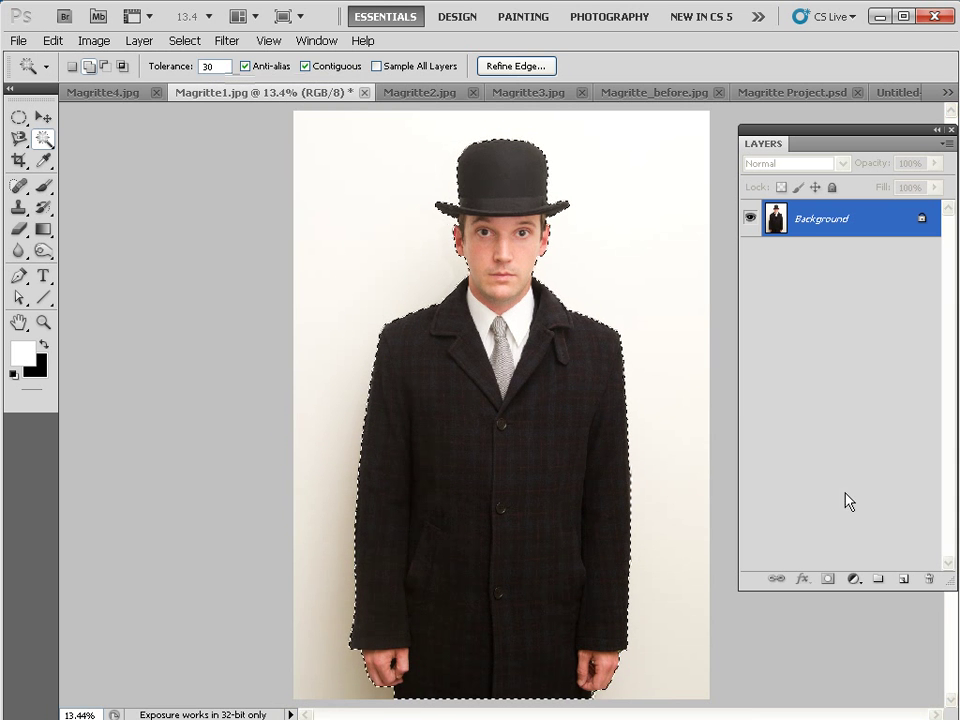
Open Refine Edge for the man's selection and set its view mode to On Black
{"action": "left_click", "coordinate": [519, 68]}
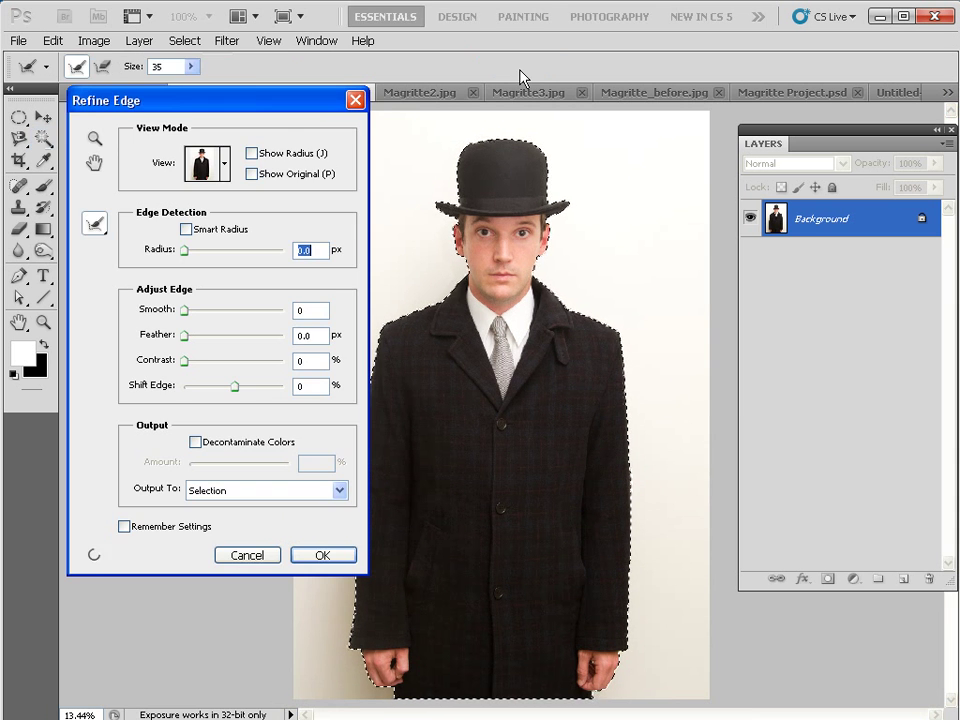
{"action": "left_click", "coordinate": [205, 163]}
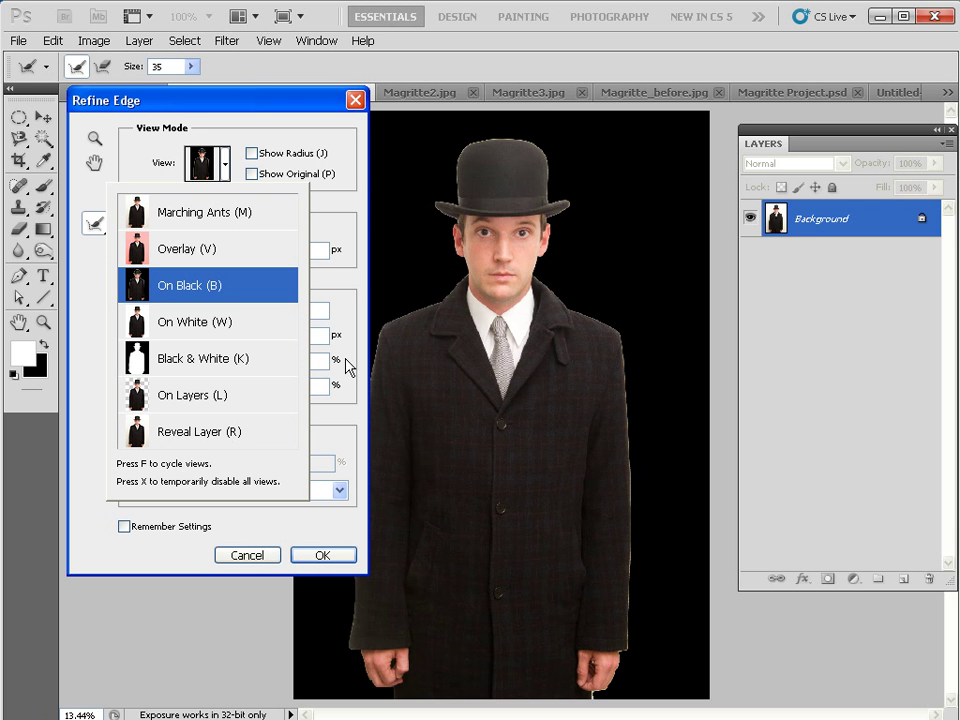
{"action": "left_click", "coordinate": [228, 286]}
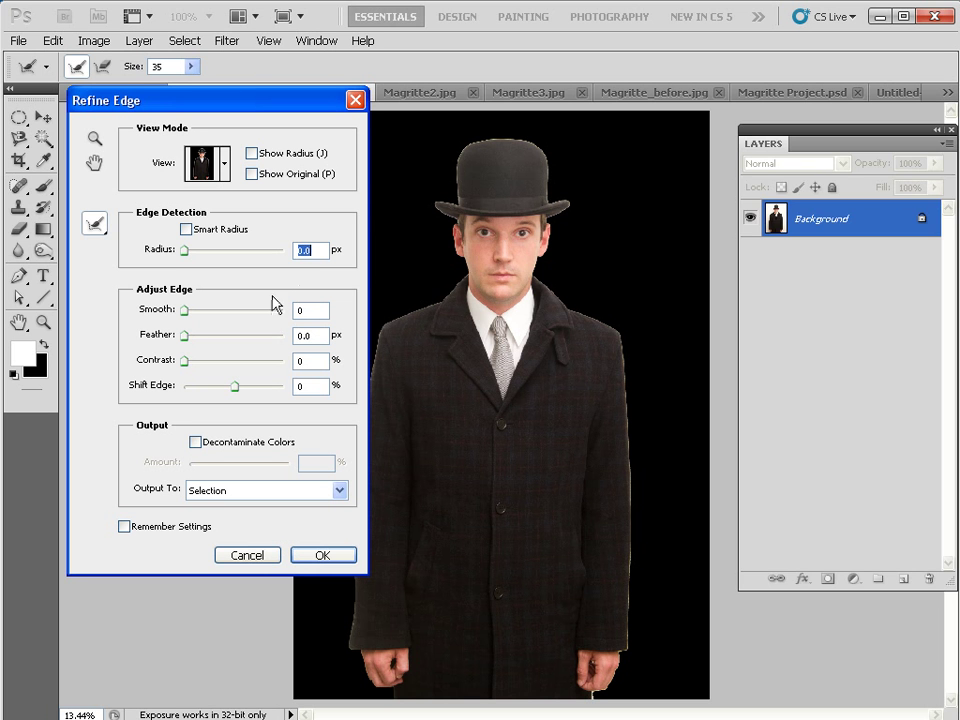
{"action": "key", "text": "shift+Tab"}
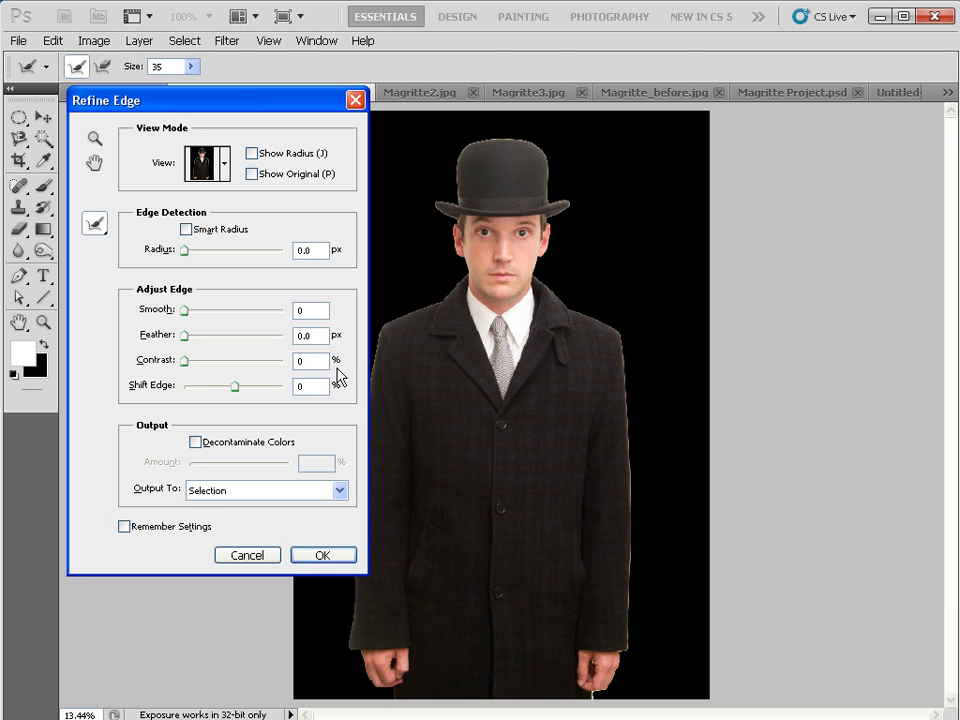
Set the edge detection radius to 5.5 px while checking the edges around the man's hat and face
{"action": "left_click", "coordinate": [93, 139]}
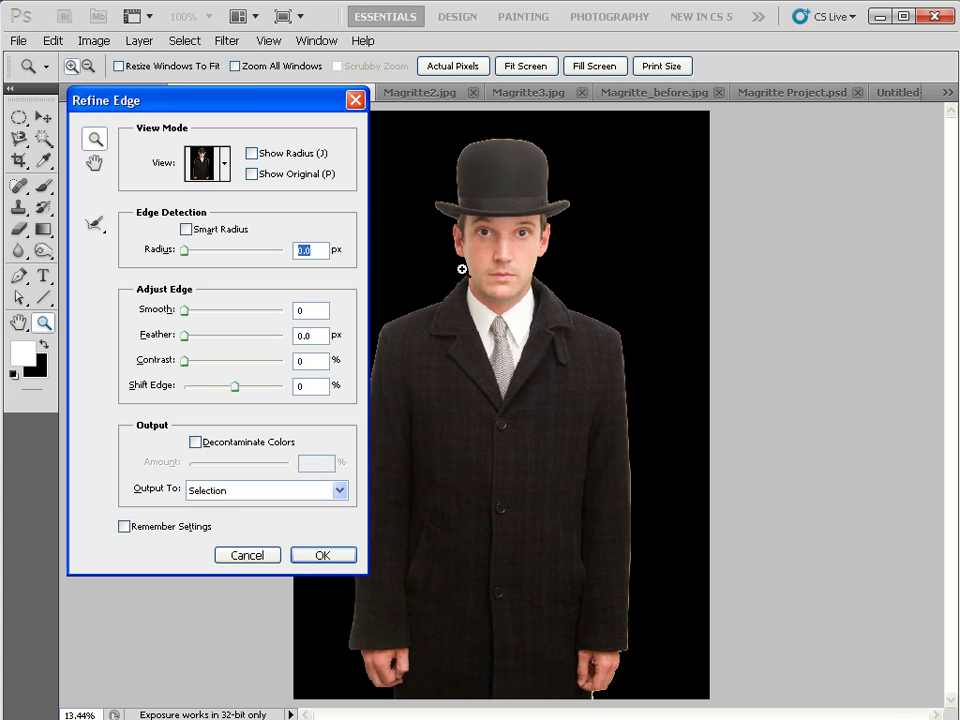
{"action": "left_click", "coordinate": [491, 259]}
{"action": "left_click", "coordinate": [497, 259]}
{"action": "left_click", "coordinate": [495, 259]}
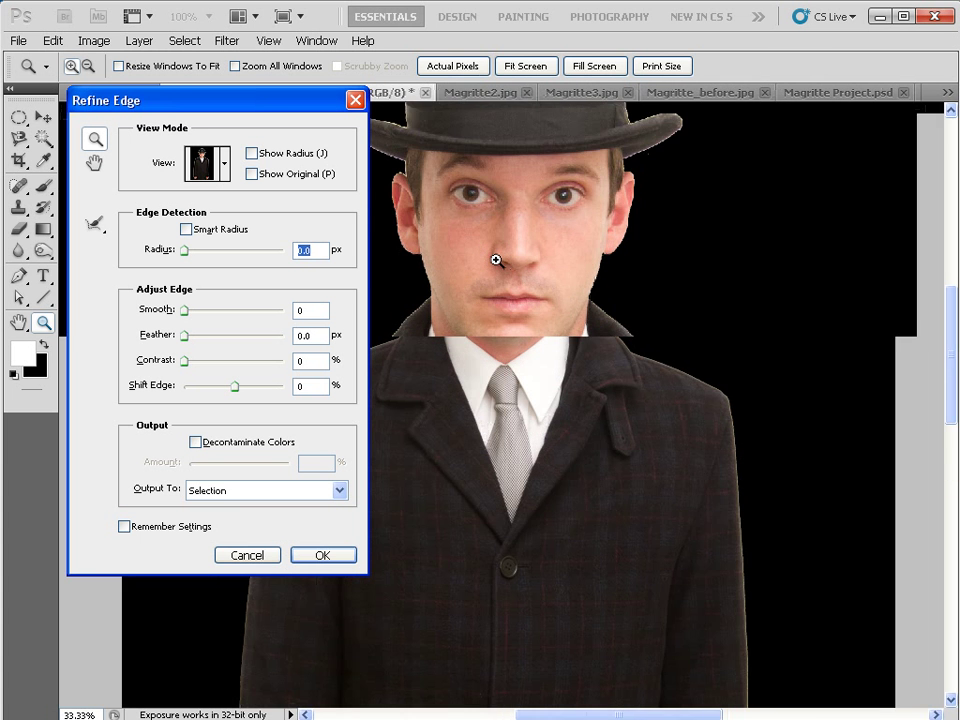
{"action": "left_click", "coordinate": [495, 259]}
{"action": "left_click_drag", "start_coordinate": [497, 278], "coordinate": [666, 586]}
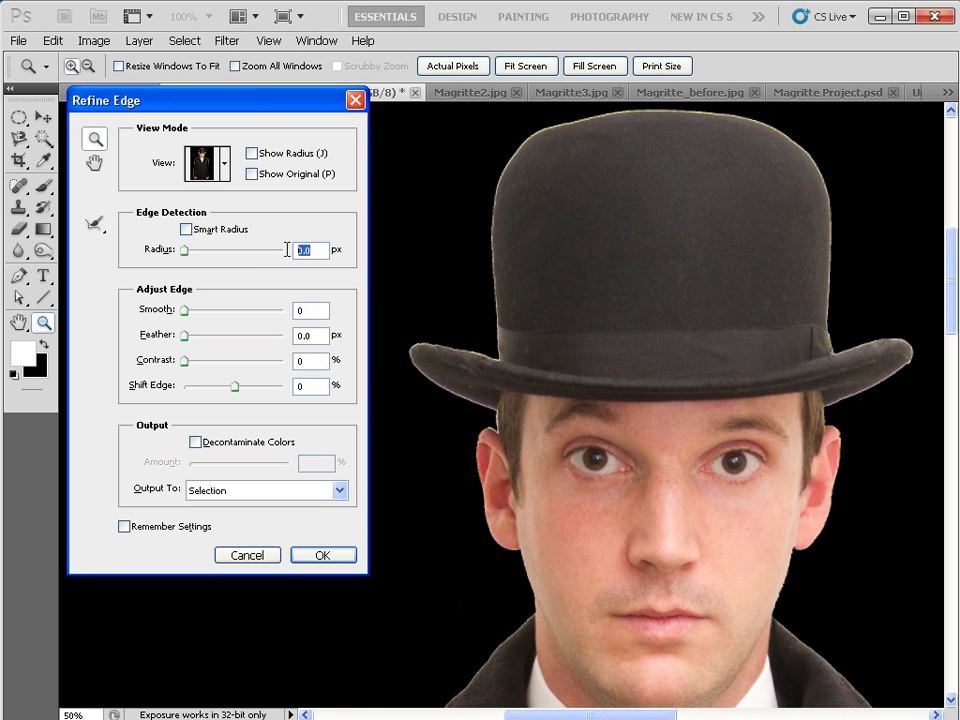
{"action": "type", "text": "5.5"}
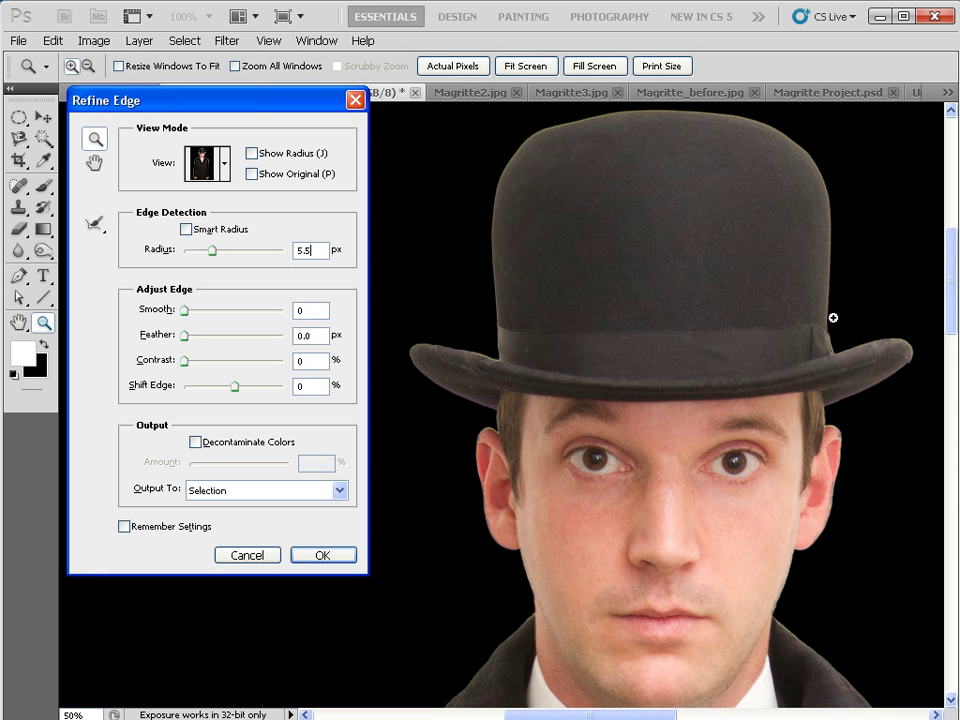
Set the man's edge adjustments to Smooth 20, Feather 1 px, Contrast 25% and Shift Edge -14%
{"action": "left_click", "coordinate": [298, 306]}
{"action": "type", "text": "20"}
{"action": "double_click", "coordinate": [298, 335]}
{"action": "type", "text": "0.0"}
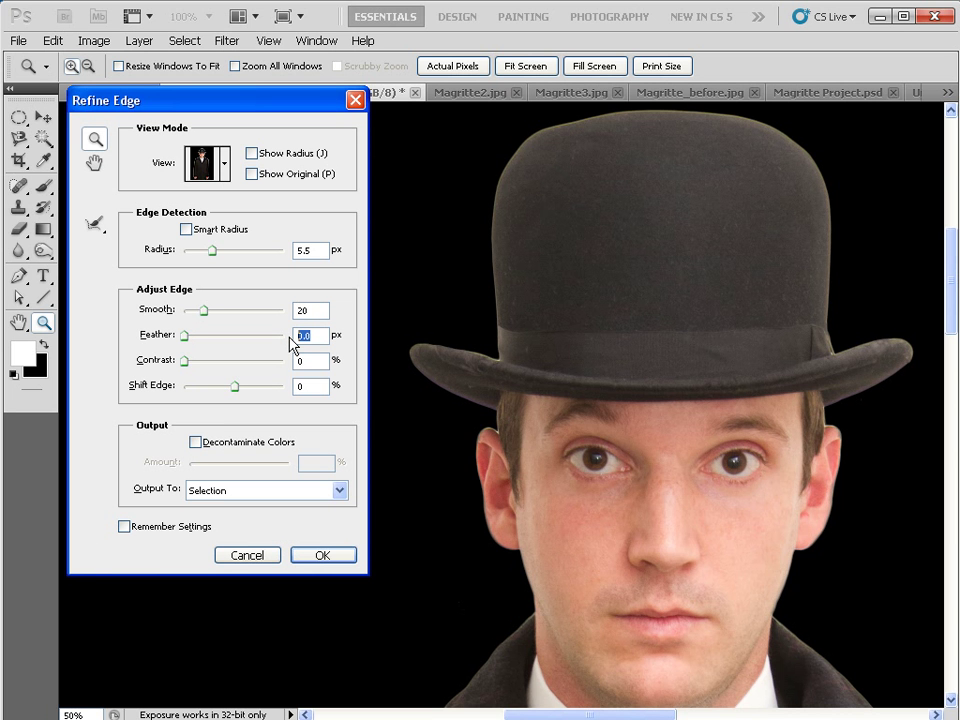
{"action": "type", "text": "1"}
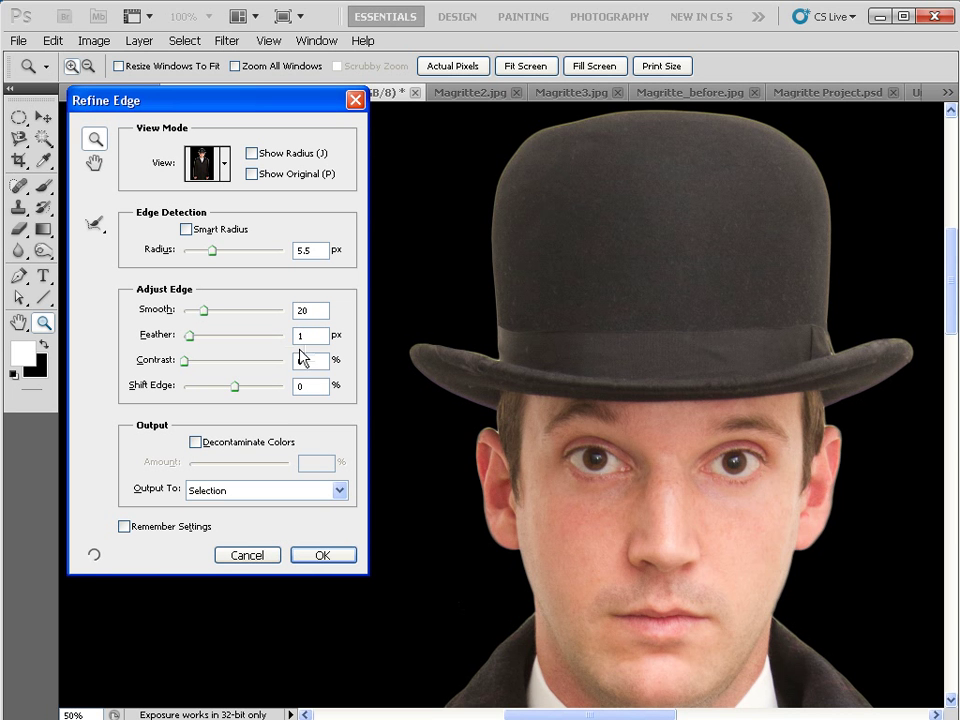
{"action": "left_click", "coordinate": [297, 360]}
{"action": "type", "text": "25"}
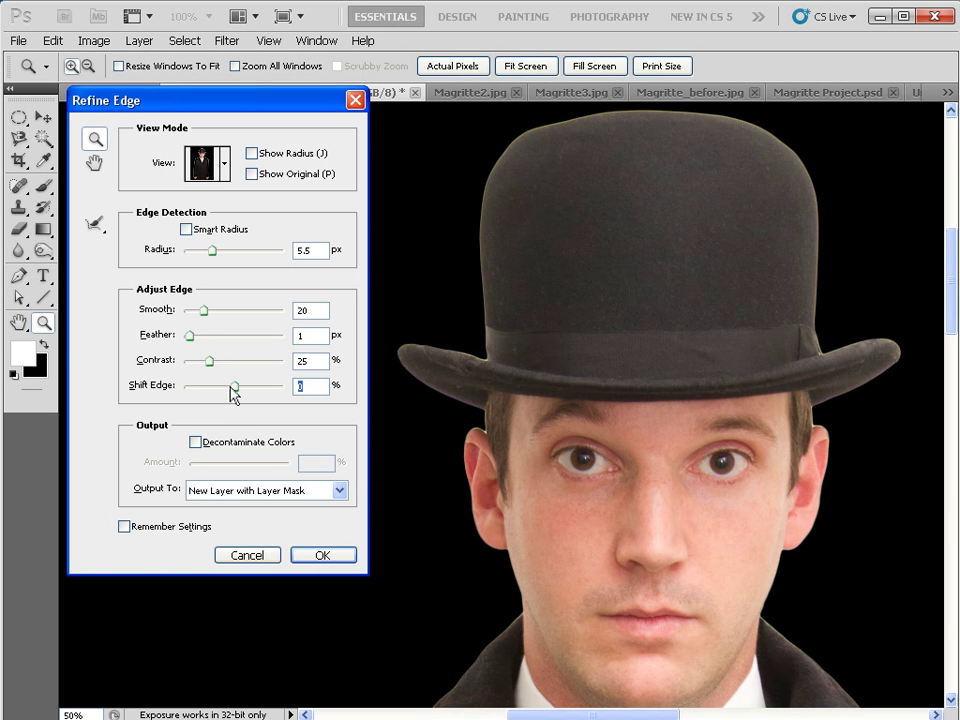
{"action": "left_click_drag", "start_coordinate": [236, 392], "coordinate": [228, 393]}
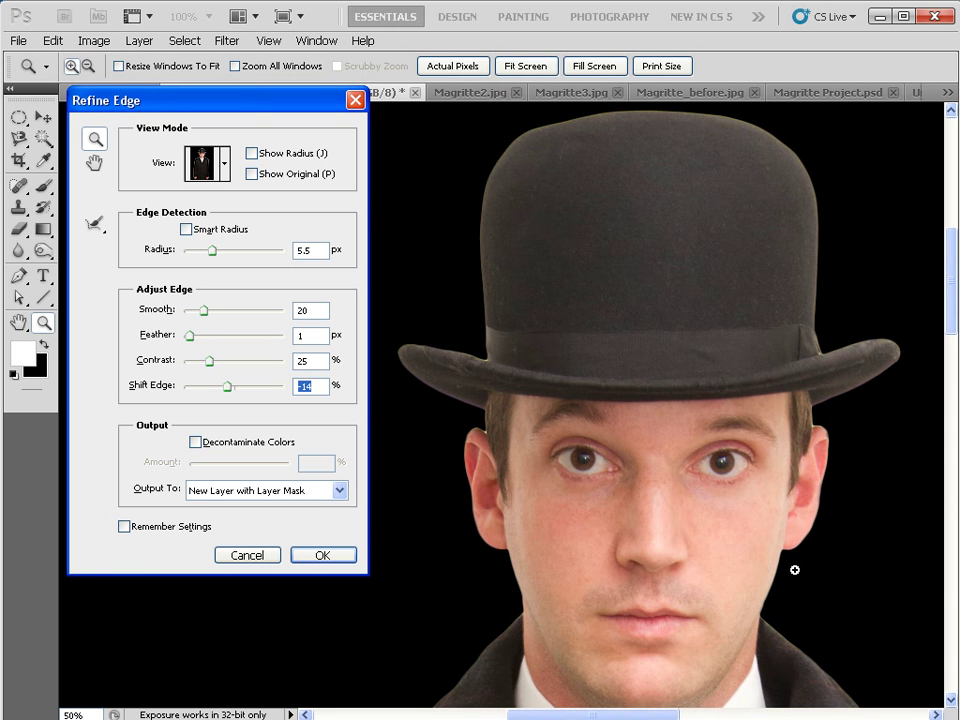
Decontaminate the edge colors at 100% and output the refined man to a new layer
{"action": "left_click", "coordinate": [195, 442]}
{"action": "left_click_drag", "start_coordinate": [270, 470], "coordinate": [294, 464]}
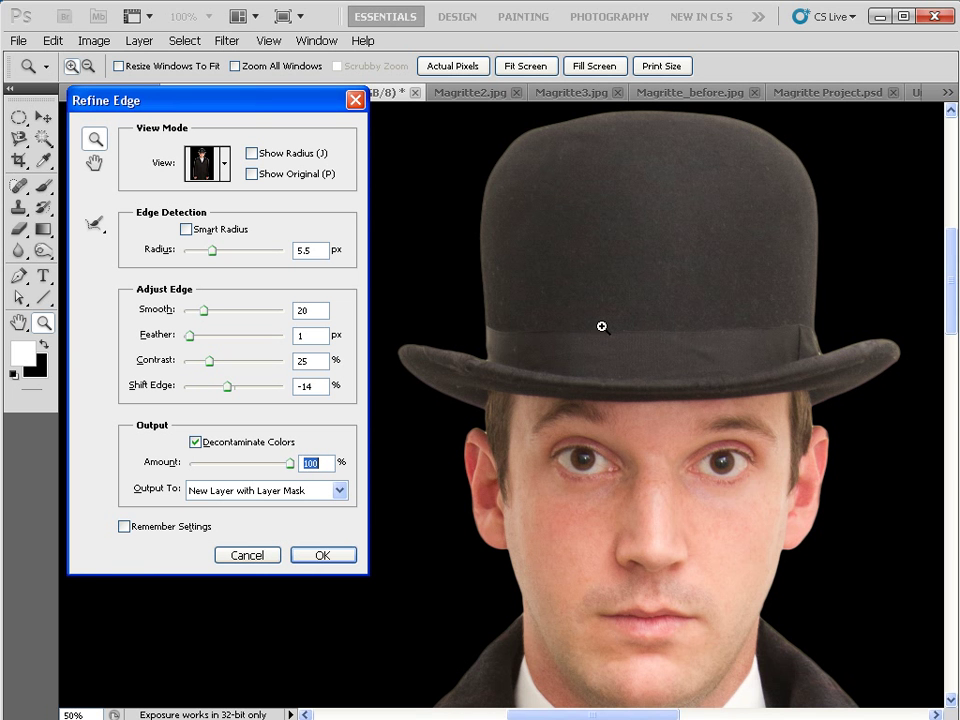
{"action": "left_click", "coordinate": [215, 492]}
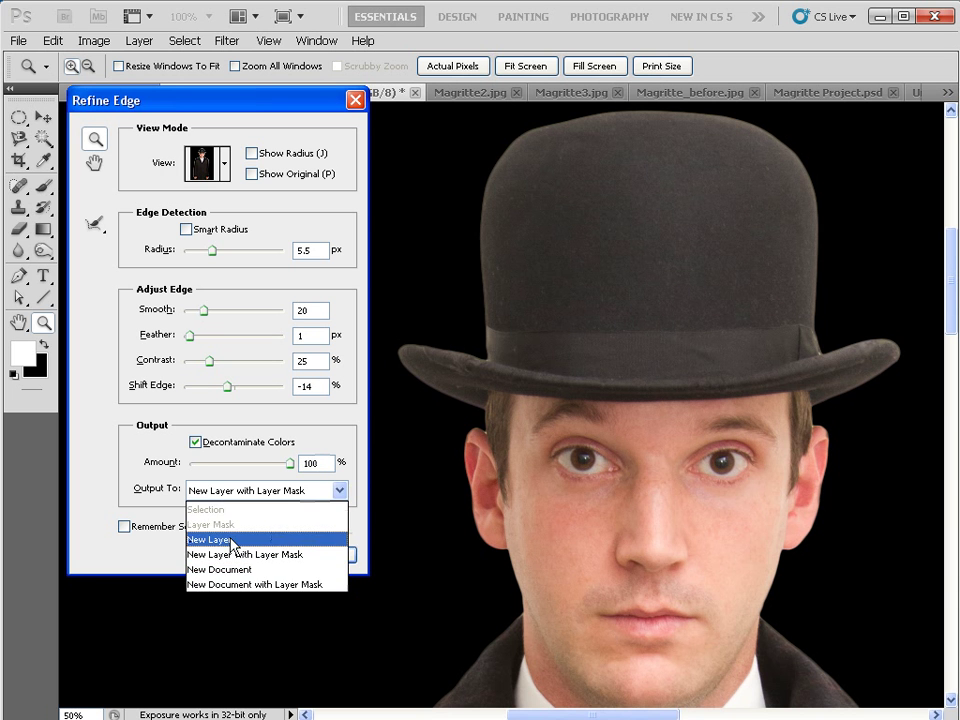
{"action": "left_click", "coordinate": [233, 548]}
{"action": "left_click", "coordinate": [318, 555]}
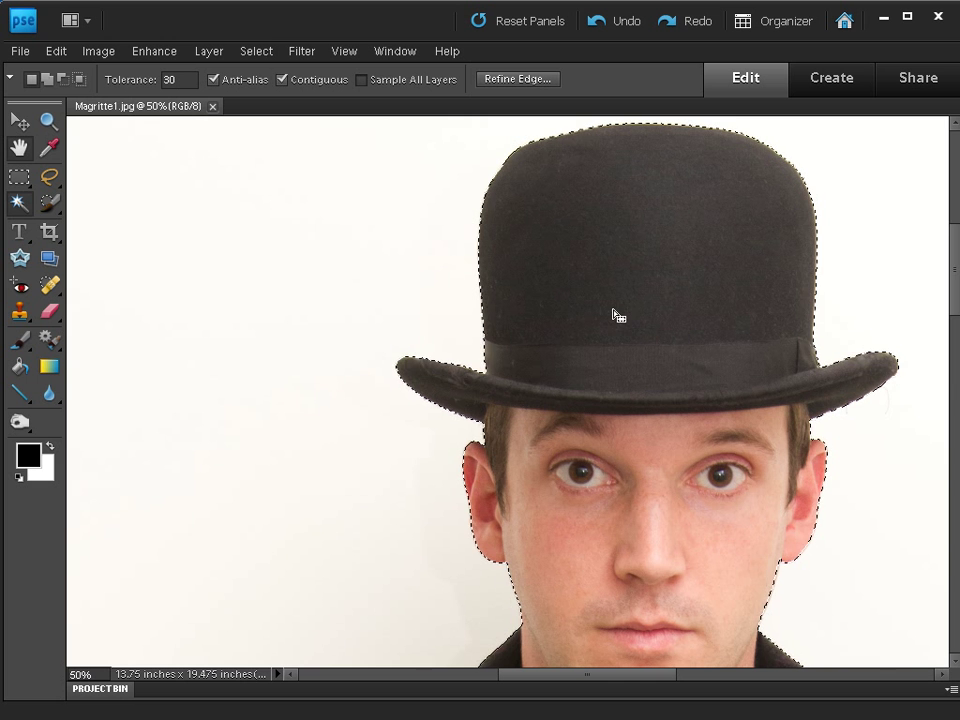
Switch to Photoshop Elements and open Refine Edge for the man's selection, with Smooth at 30 and the preview on black
{"action": "left_click", "coordinate": [508, 80]}
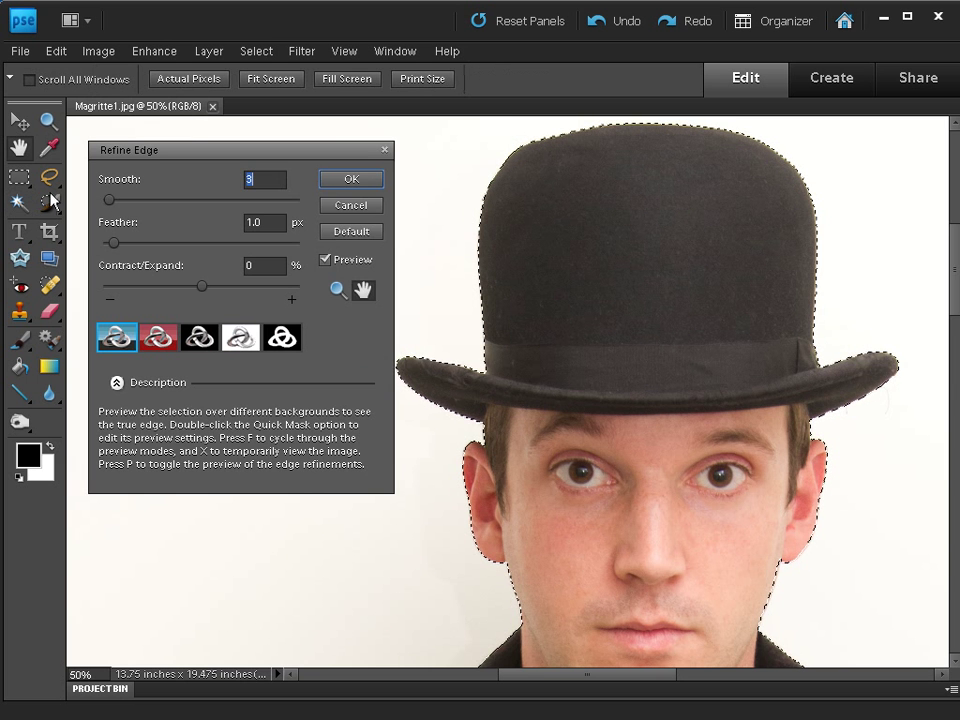
{"action": "double_click", "coordinate": [258, 181]}
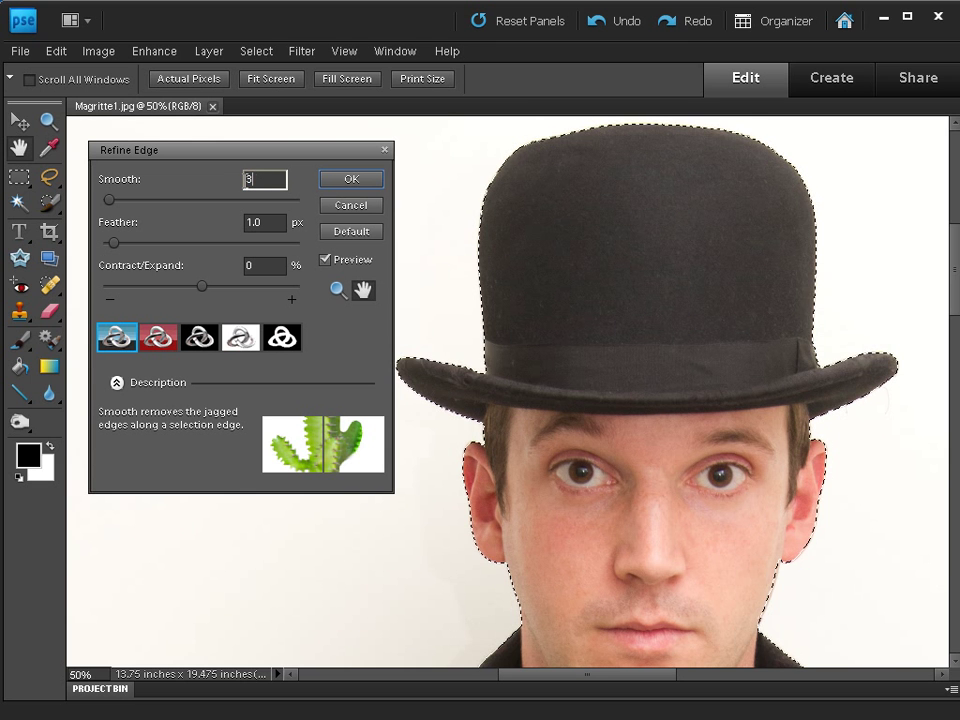
{"action": "type", "text": "30"}
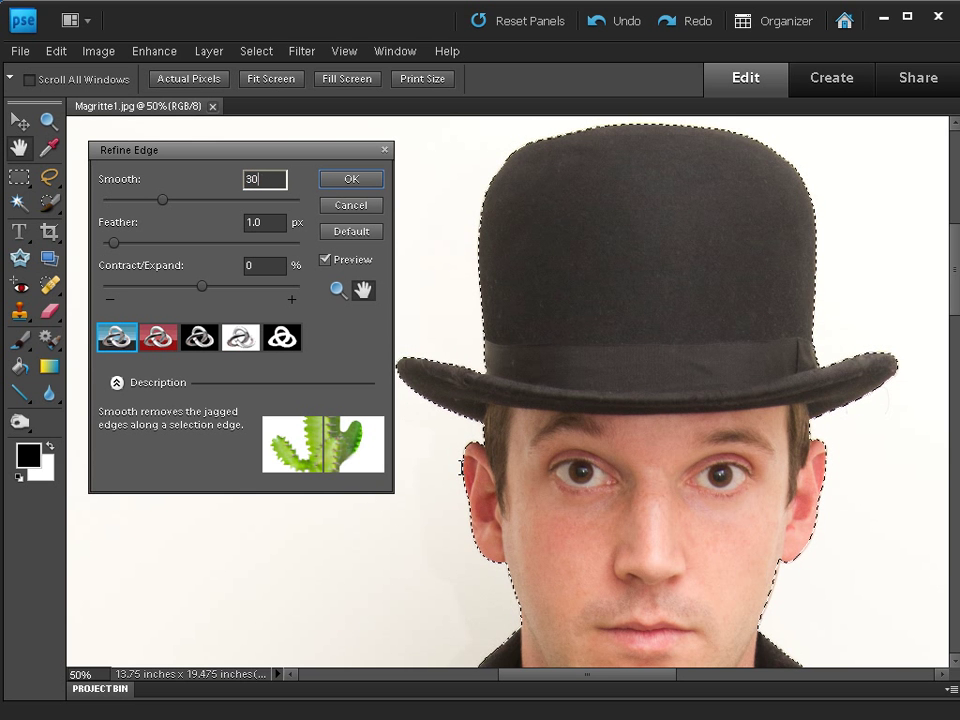
{"action": "left_click", "coordinate": [199, 337]}
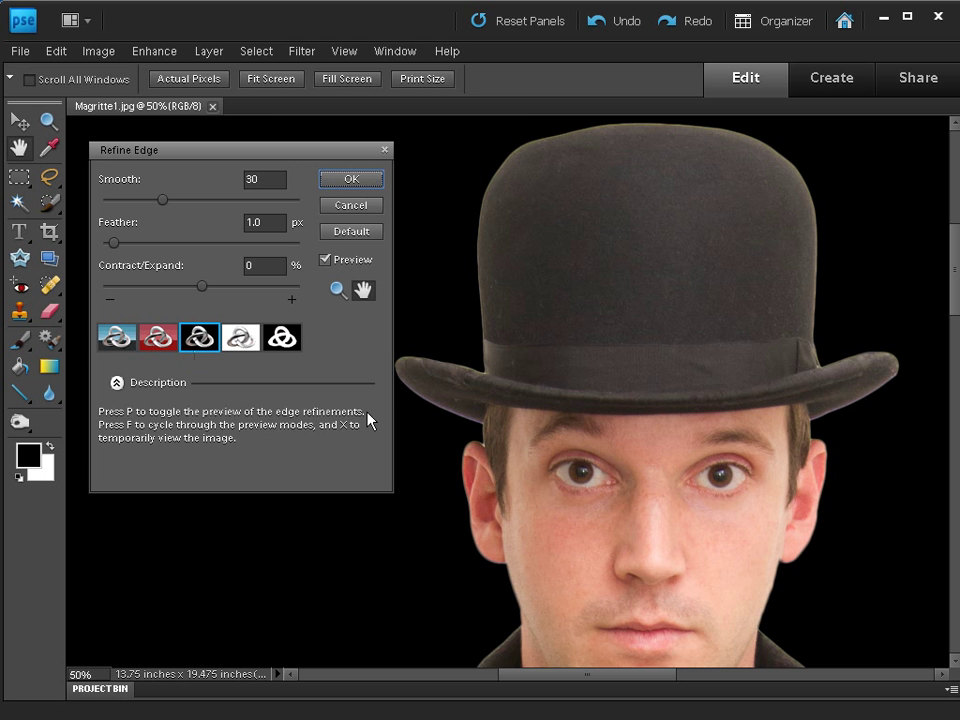
Set Contract/Expand to -15%, apply the edge refinement and copy the selected man
{"action": "left_click", "coordinate": [193, 287]}
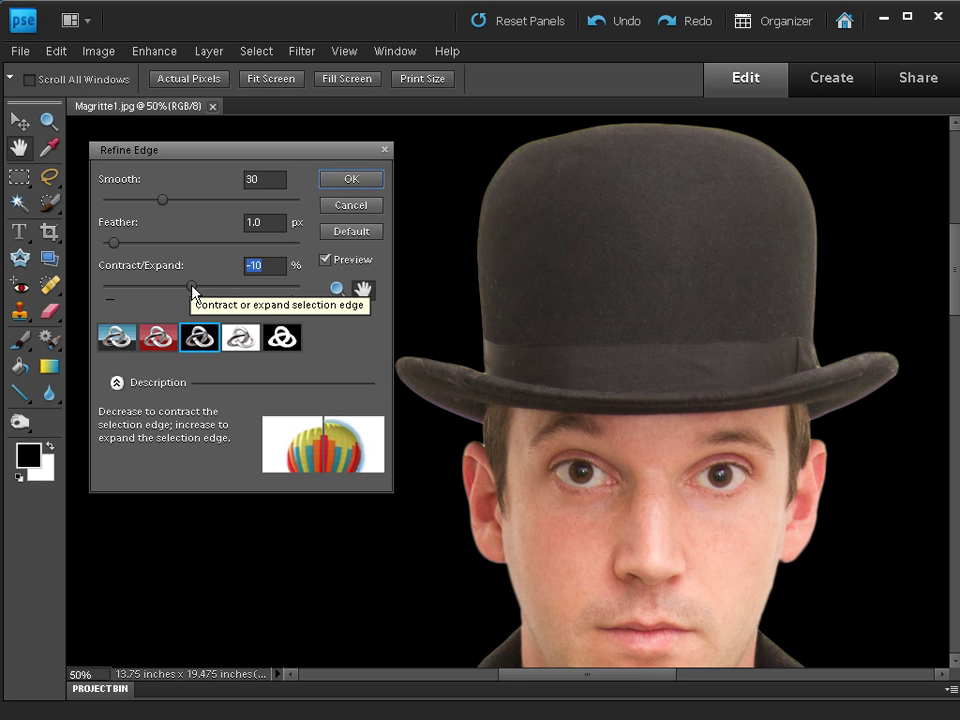
{"action": "left_click_drag", "start_coordinate": [193, 289], "coordinate": [189, 291]}
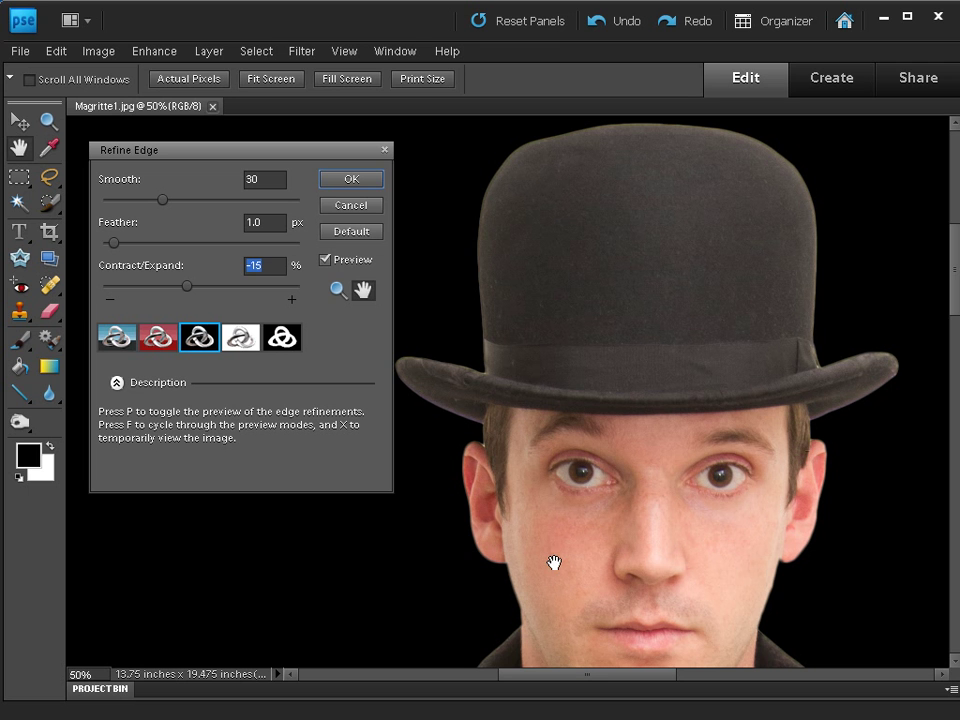
{"action": "left_click", "coordinate": [351, 180]}
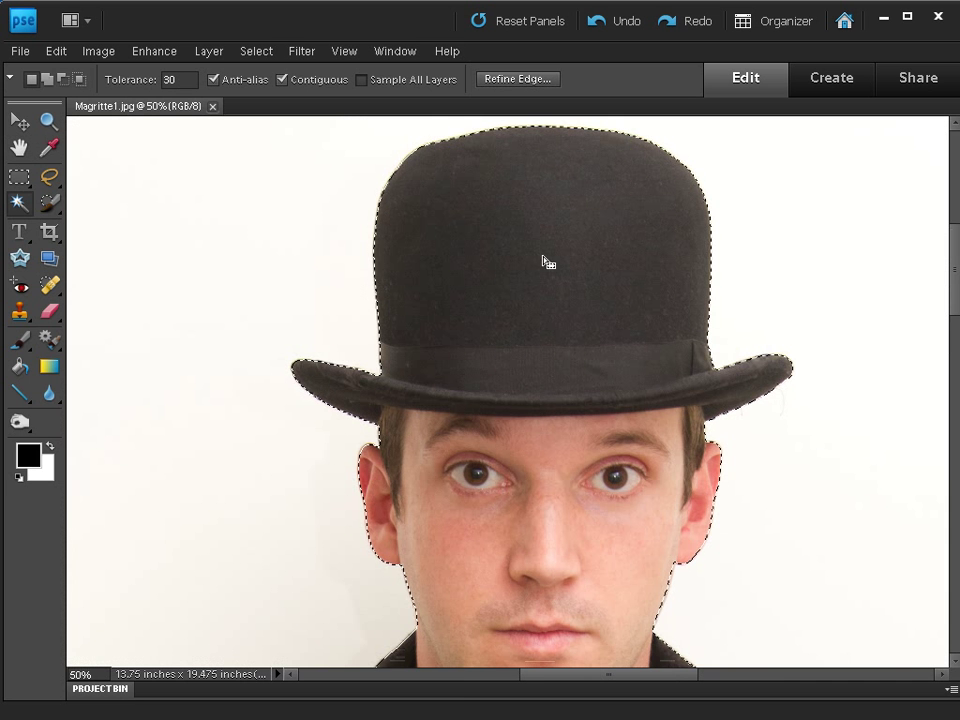
{"action": "left_click", "coordinate": [56, 50]}
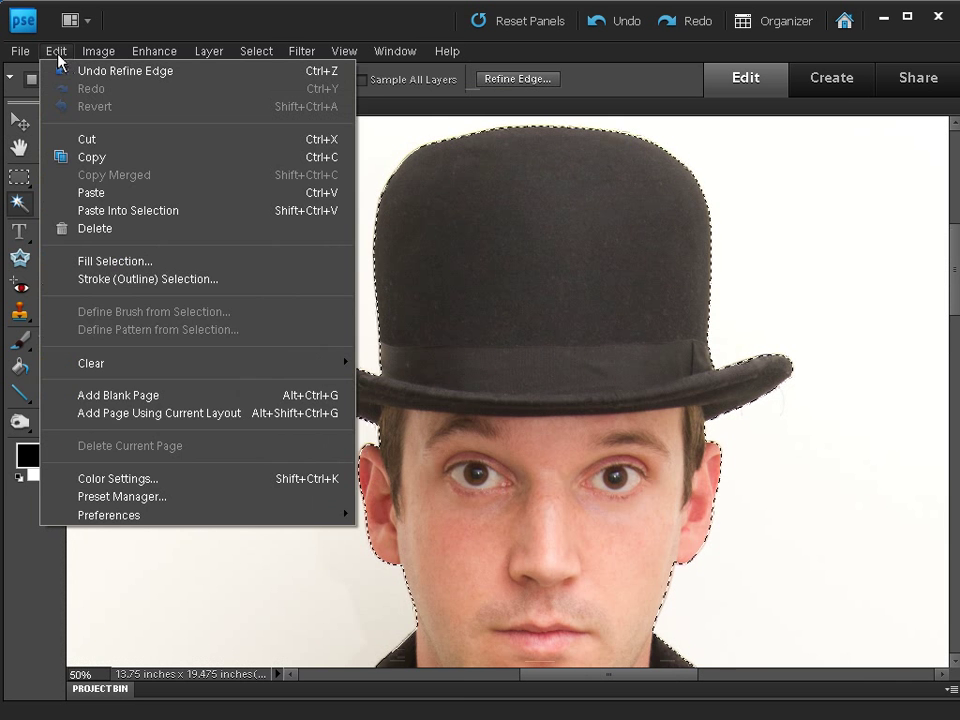
{"action": "left_click", "coordinate": [94, 158]}
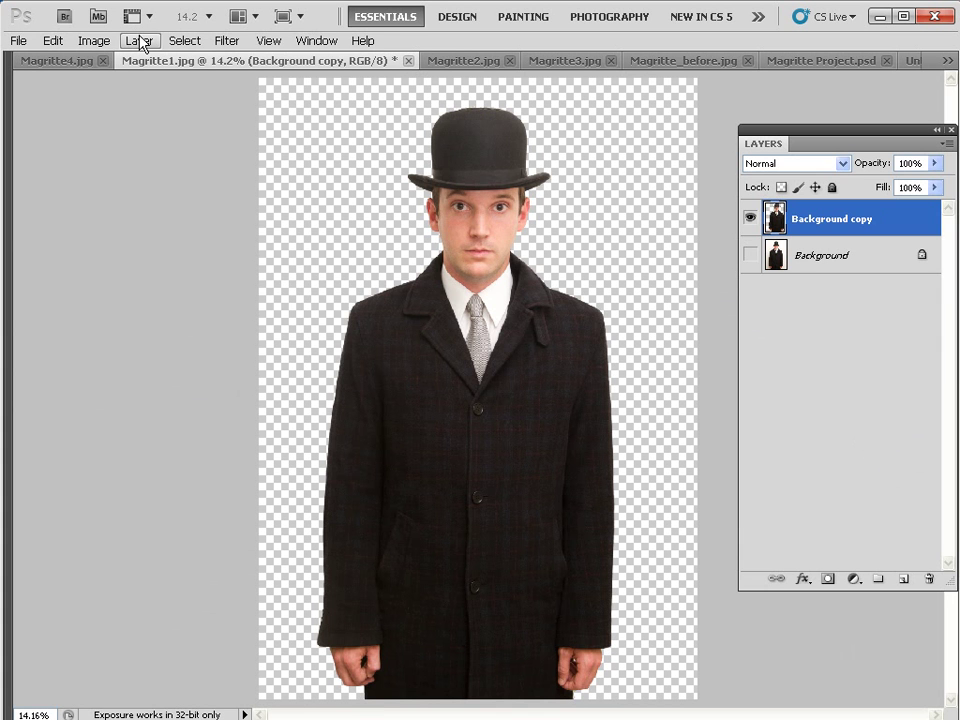
Back in Photoshop, copy the entire cut-out layer of Magritte1.jpg and paste it into the Untitled-1 document
{"action": "left_click", "coordinate": [186, 41]}
{"action": "left_click", "coordinate": [184, 58]}
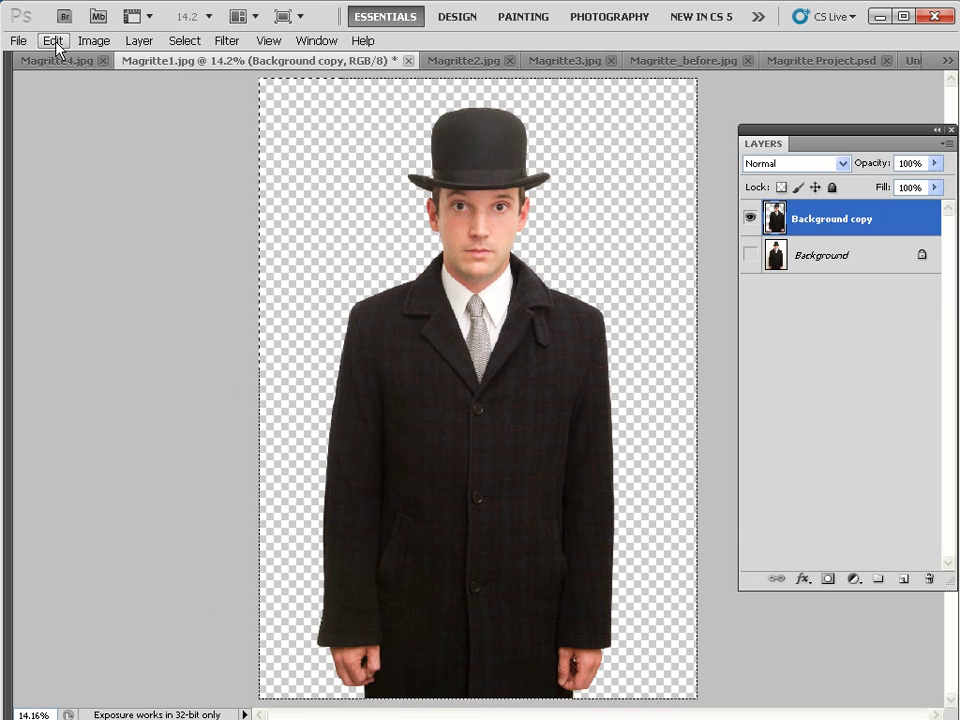
{"action": "left_click", "coordinate": [53, 44]}
{"action": "left_click", "coordinate": [70, 156]}
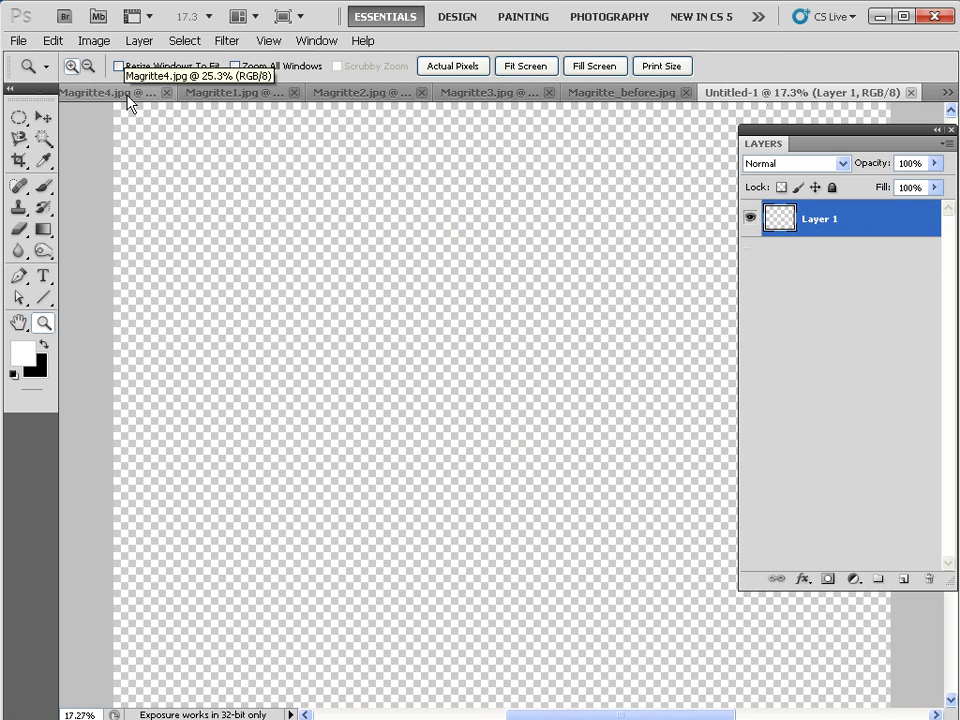
{"action": "left_click", "coordinate": [51, 42]}
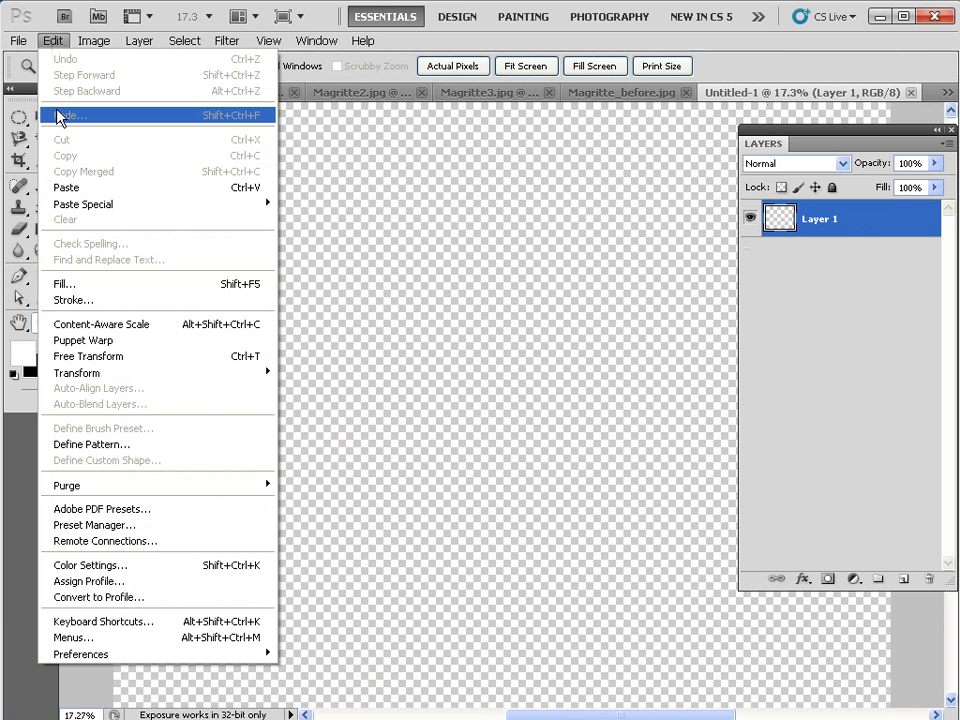
{"action": "left_click", "coordinate": [66, 188]}
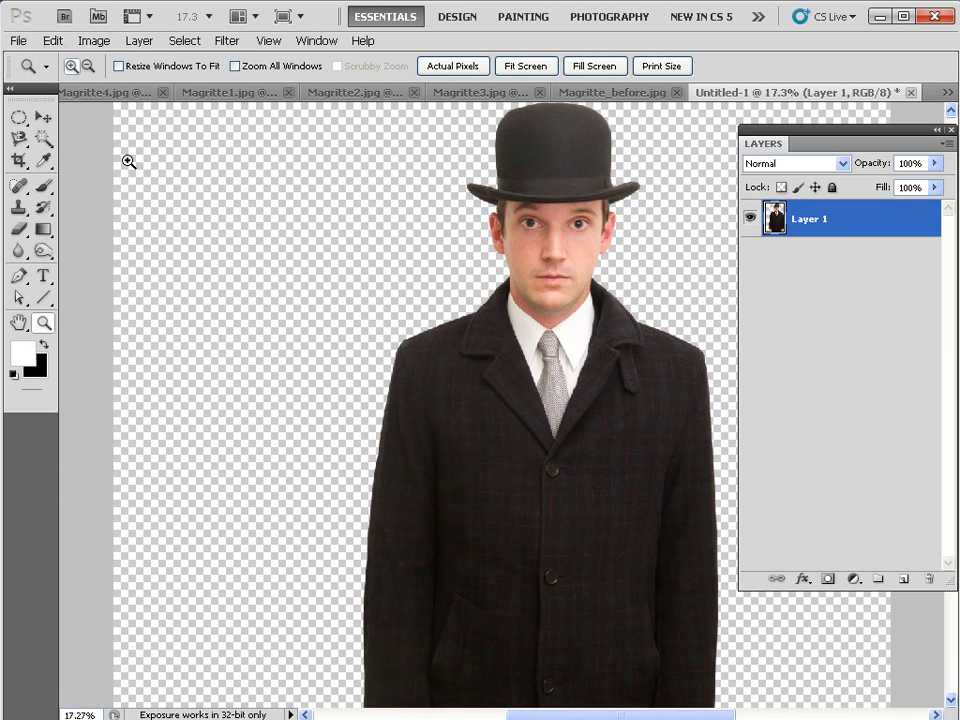
Scale the pasted man proportionally to 77% and position him in the left half of the canvas
{"action": "left_click", "coordinate": [43, 120]}
{"action": "left_click_drag", "start_coordinate": [516, 422], "coordinate": [370, 416]}
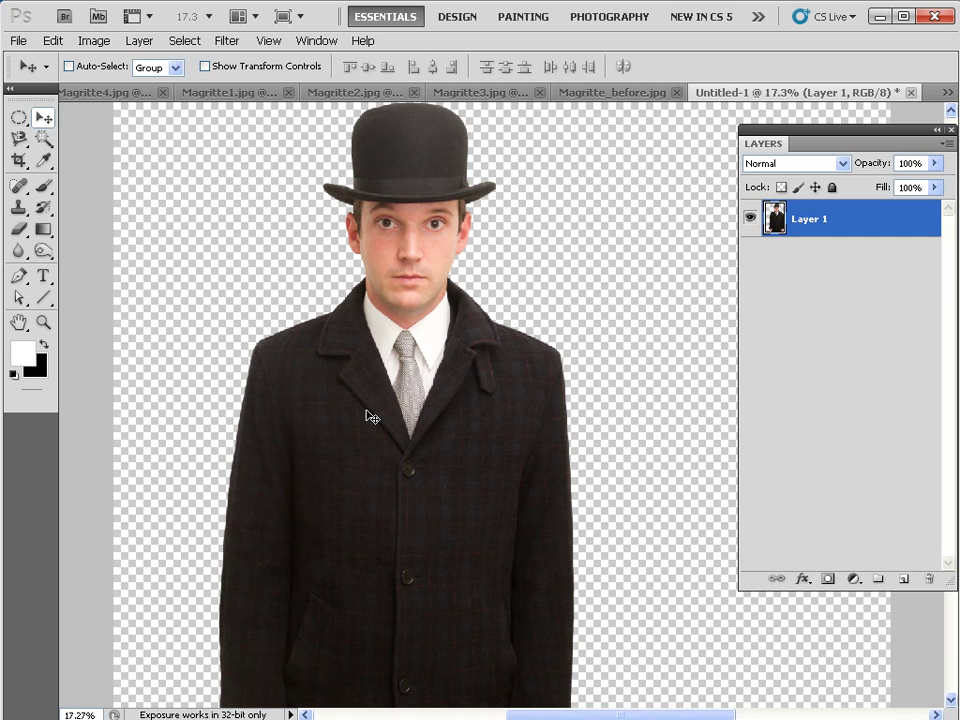
{"action": "key", "text": "ctrl+t"}
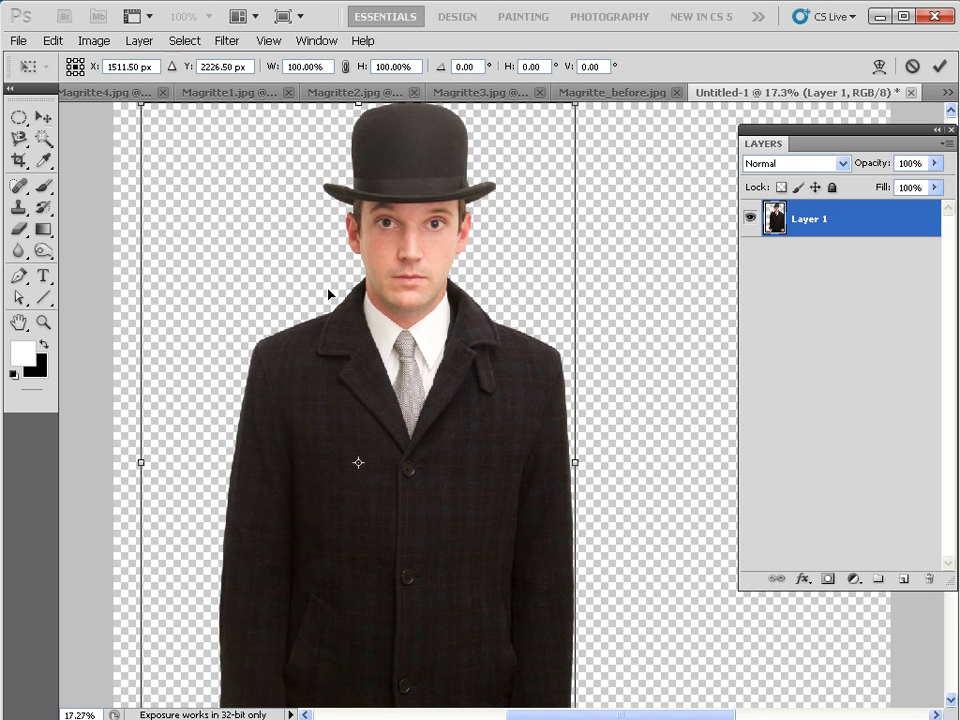
{"action": "left_click", "coordinate": [310, 67]}
{"action": "left_click", "coordinate": [344, 68]}
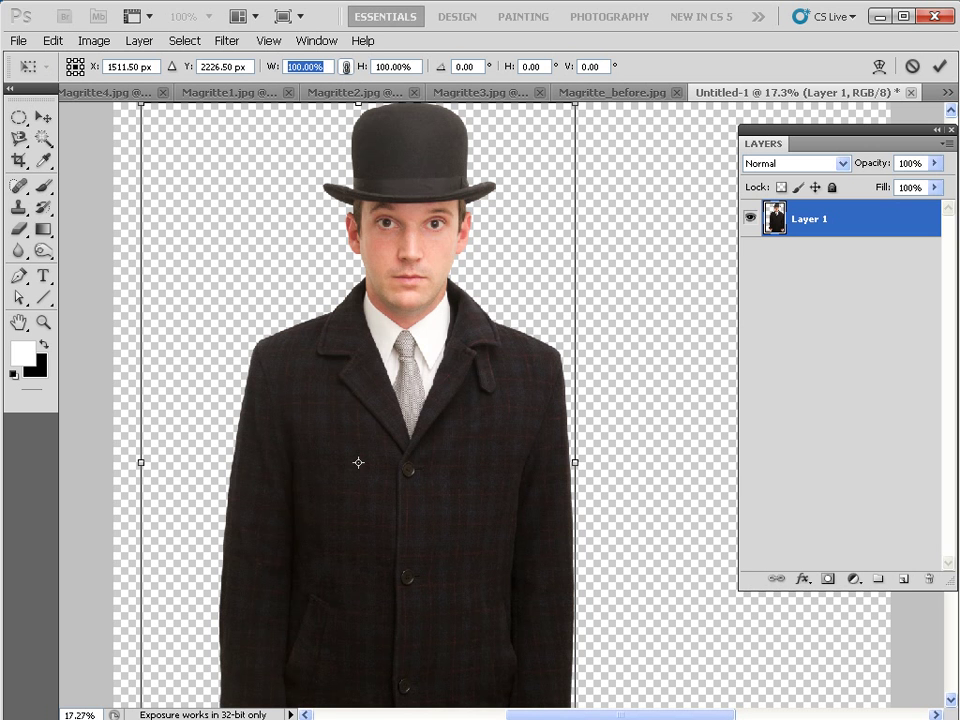
{"action": "type", "text": "77"}
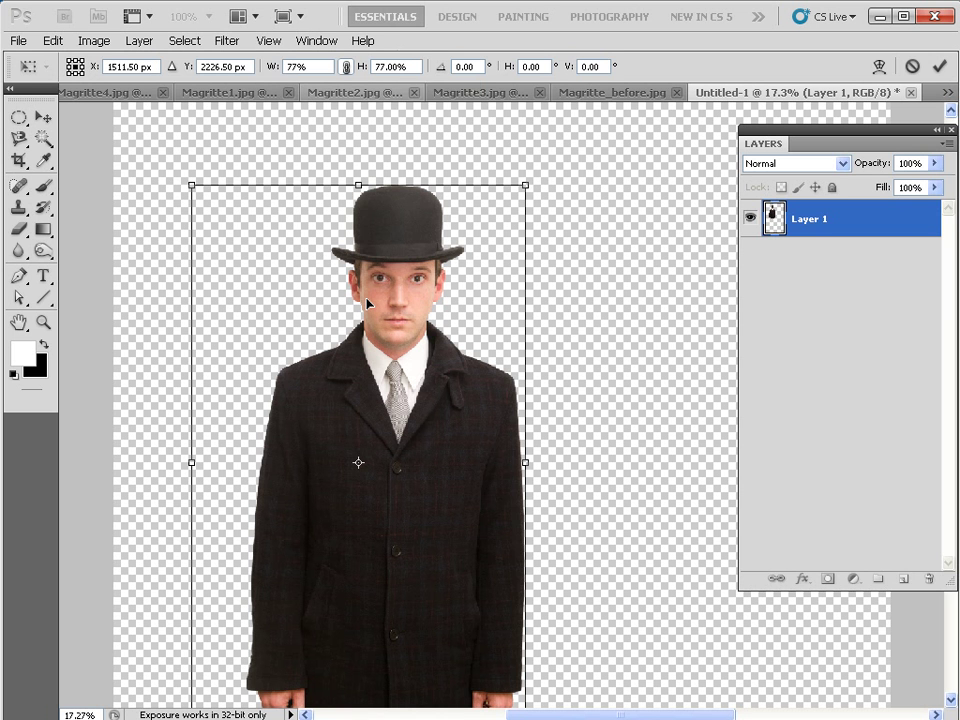
{"action": "key", "text": "Return"}
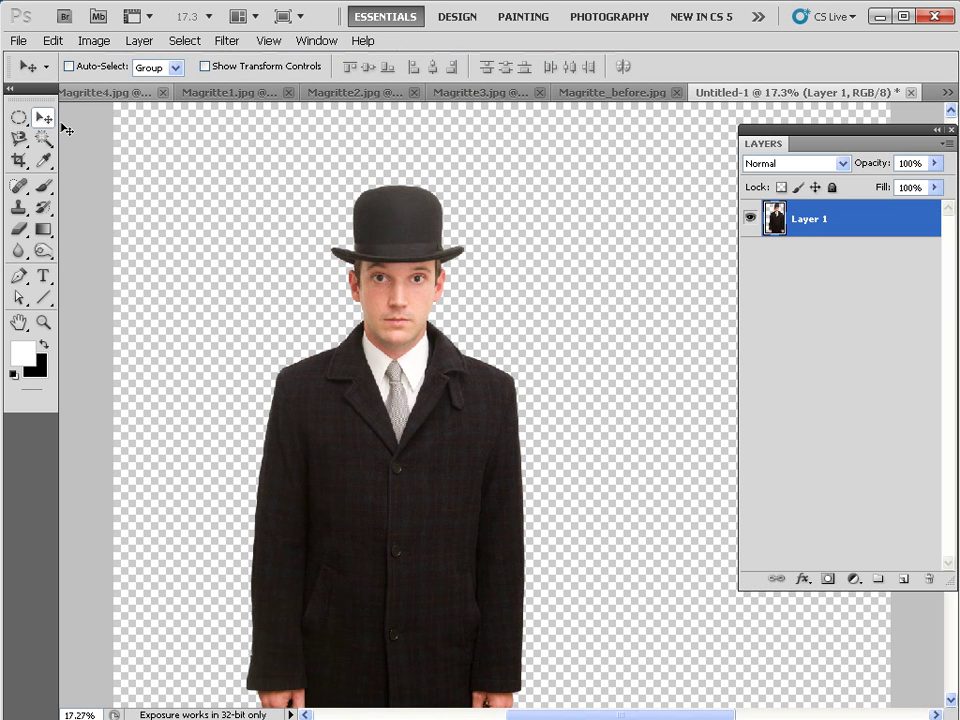
{"action": "left_click_drag", "start_coordinate": [369, 480], "coordinate": [297, 482]}
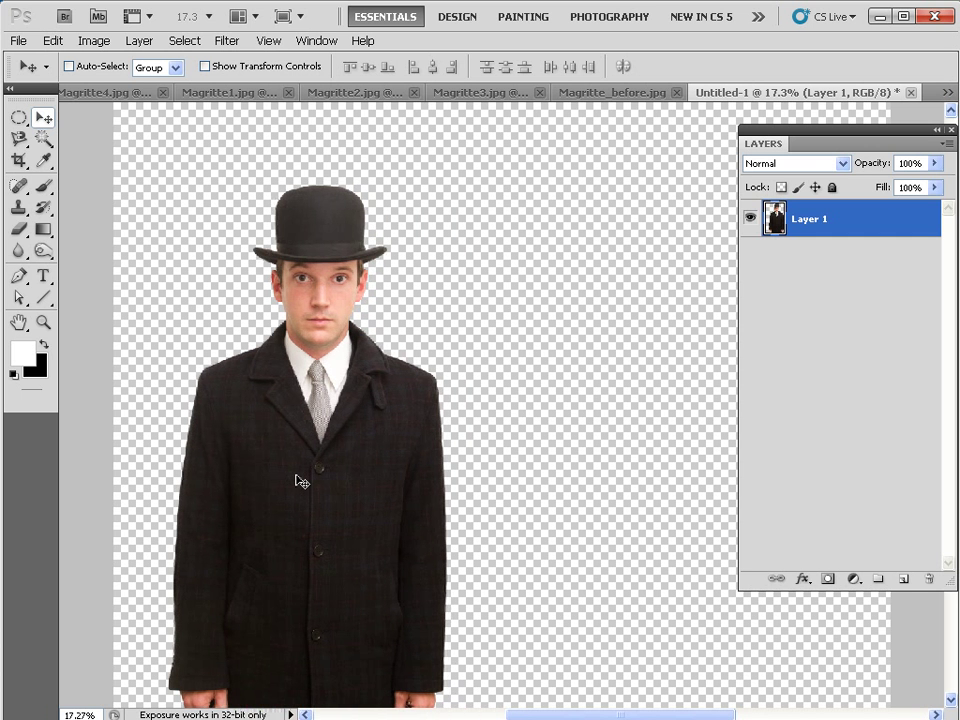
{"action": "key", "text": "ctrl+minus"}
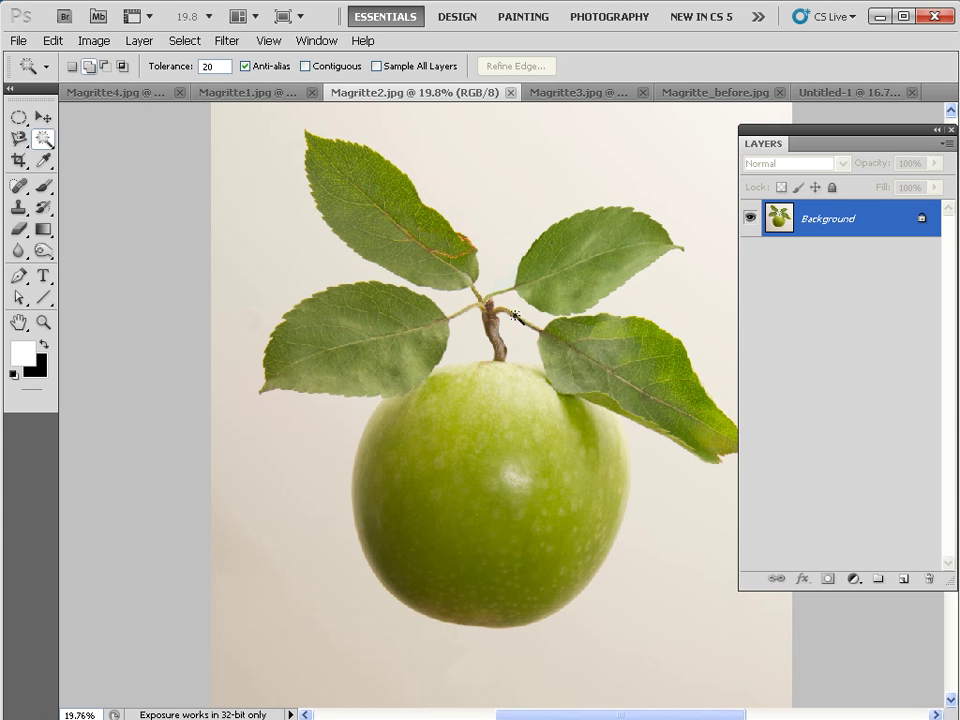
Select the whole light background around the apple in Magritte2.jpg with the Magic Wand, and invert the selection
{"action": "left_click", "coordinate": [481, 201]}
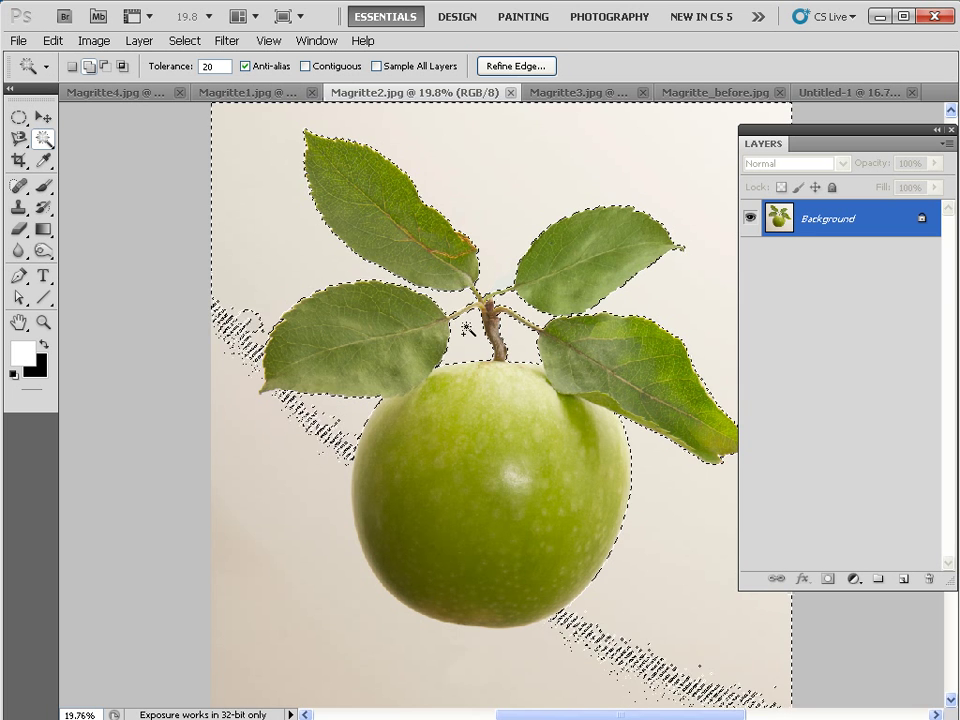
{"action": "left_click", "coordinate": [239, 549]}
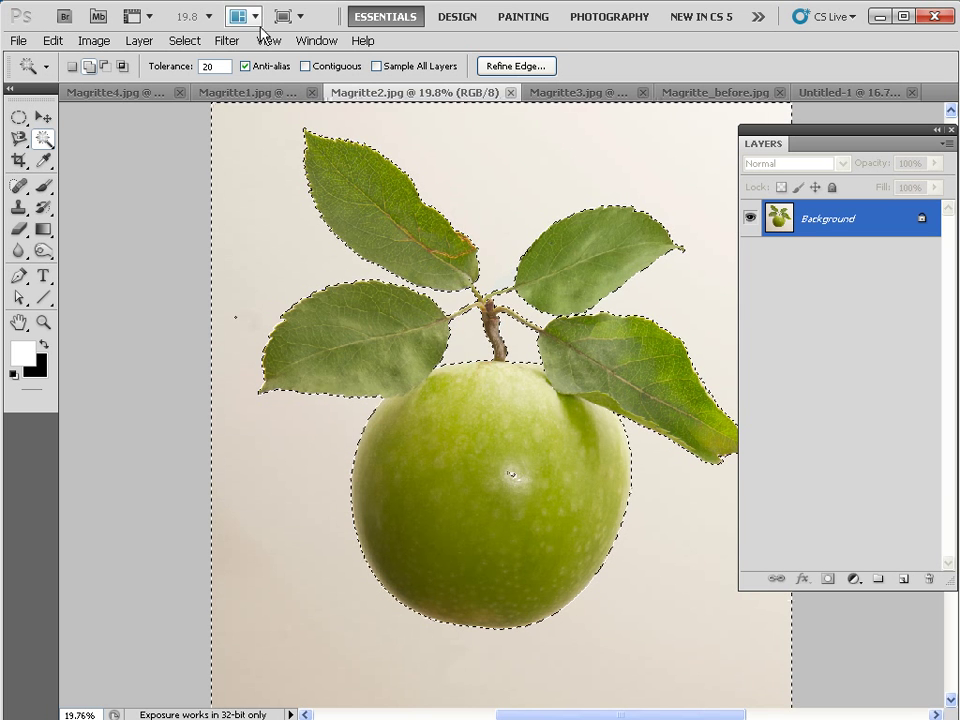
{"action": "left_click", "coordinate": [184, 40]}
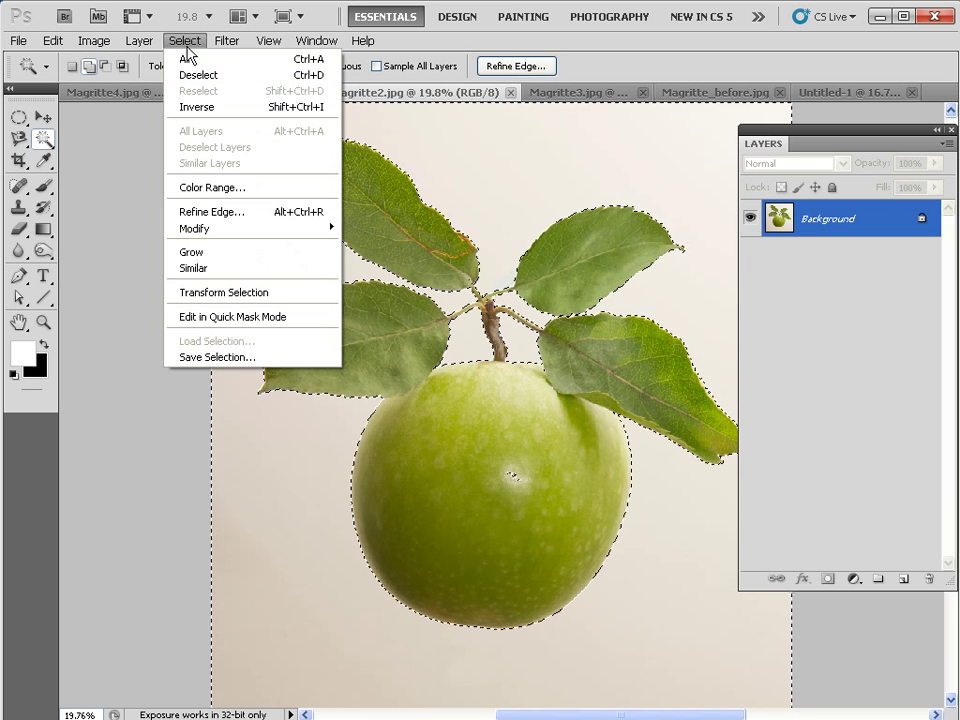
{"action": "left_click", "coordinate": [193, 108]}
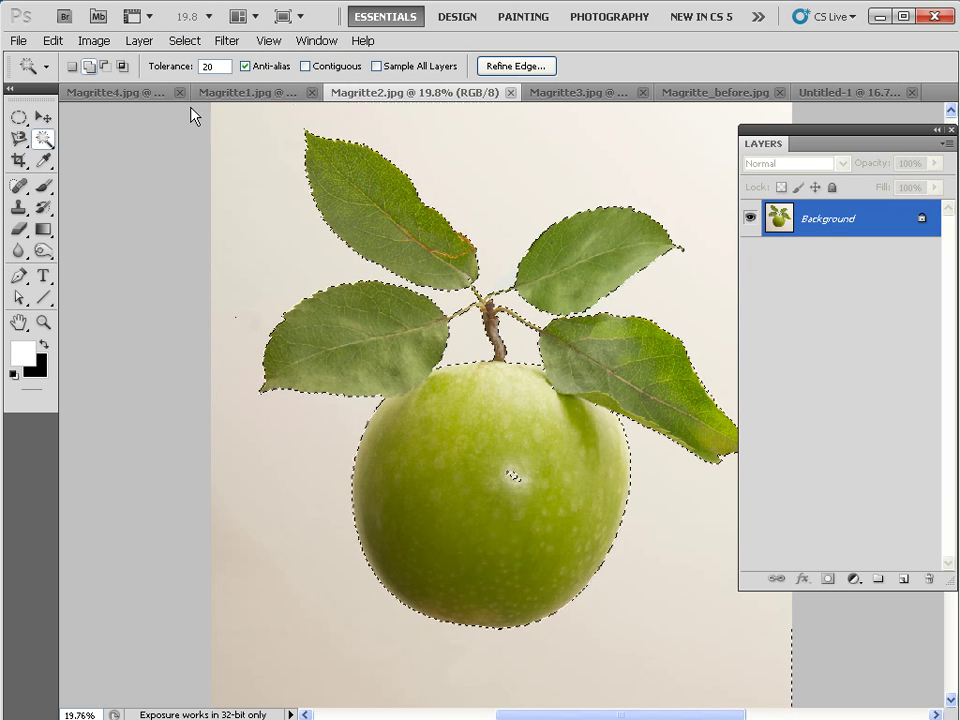
Refine the apple selection's edge with Smooth 20 and a slight Feather, and output it to a new layer with a layer mask
{"action": "left_click", "coordinate": [515, 66]}
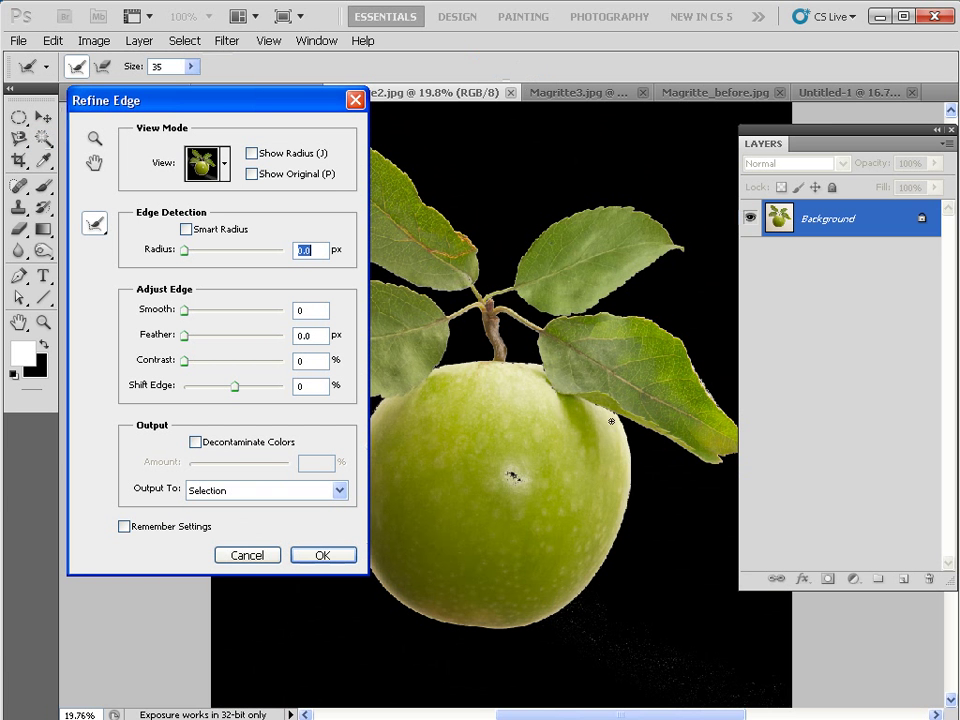
{"action": "scroll", "coordinate": [591, 568], "scroll_direction": "down", "scroll_amount": 1}
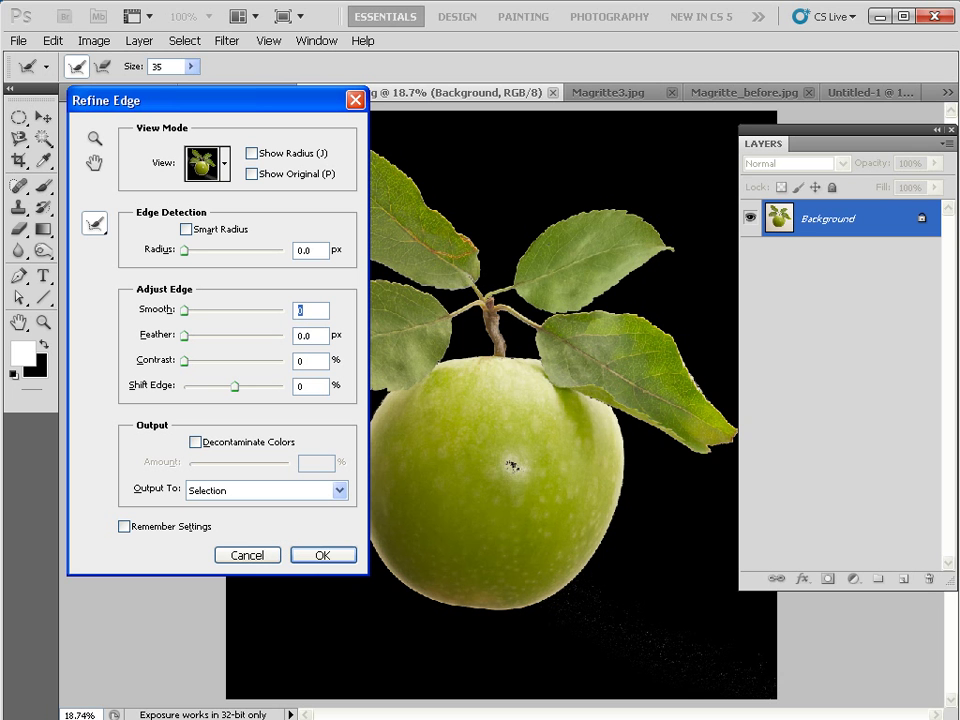
{"action": "type", "text": "20"}
{"action": "left_click_drag", "start_coordinate": [310, 335], "coordinate": [279, 336]}
{"action": "type", "text": "0."}
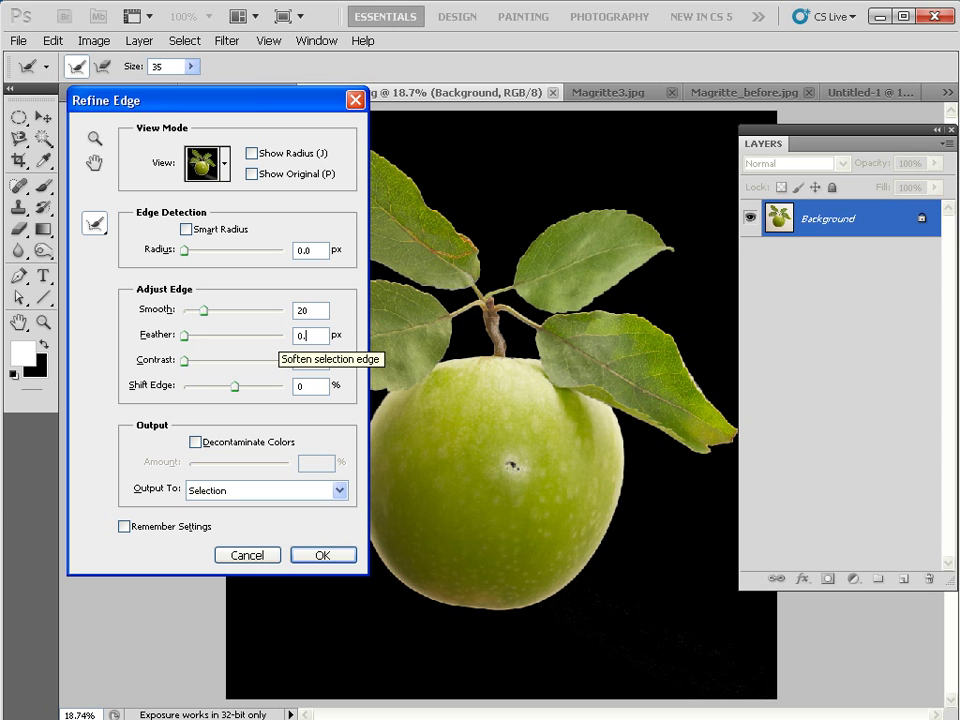
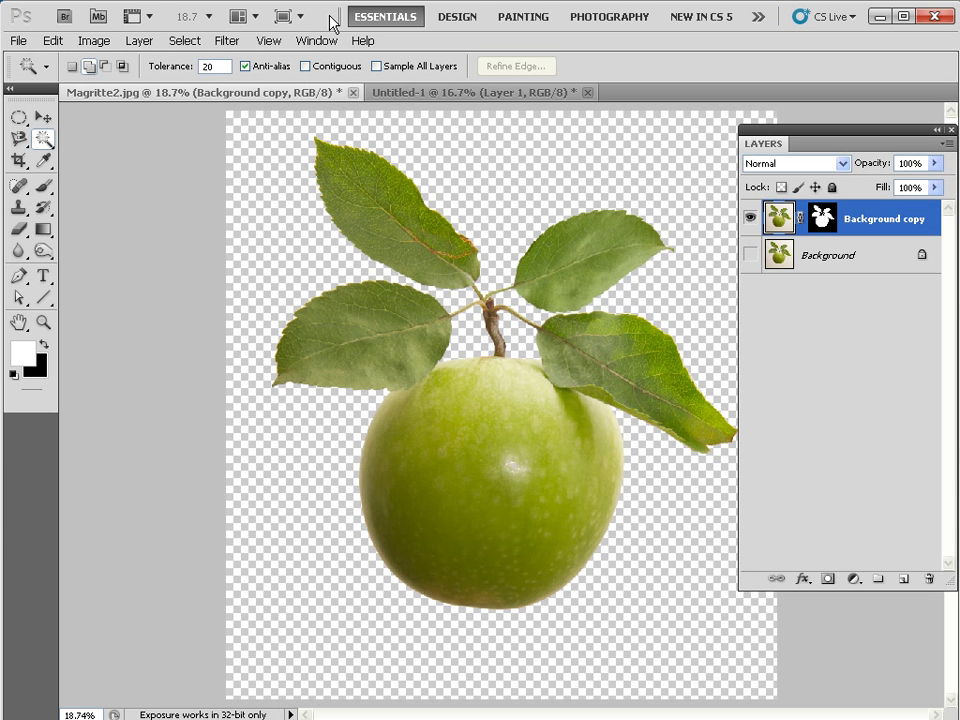
Tile Magritte2.jpg beside Untitled-1, copy the masked apple layer across, consolidate the documents and move the apple fully onto the canvas
{"action": "left_click", "coordinate": [240, 18]}
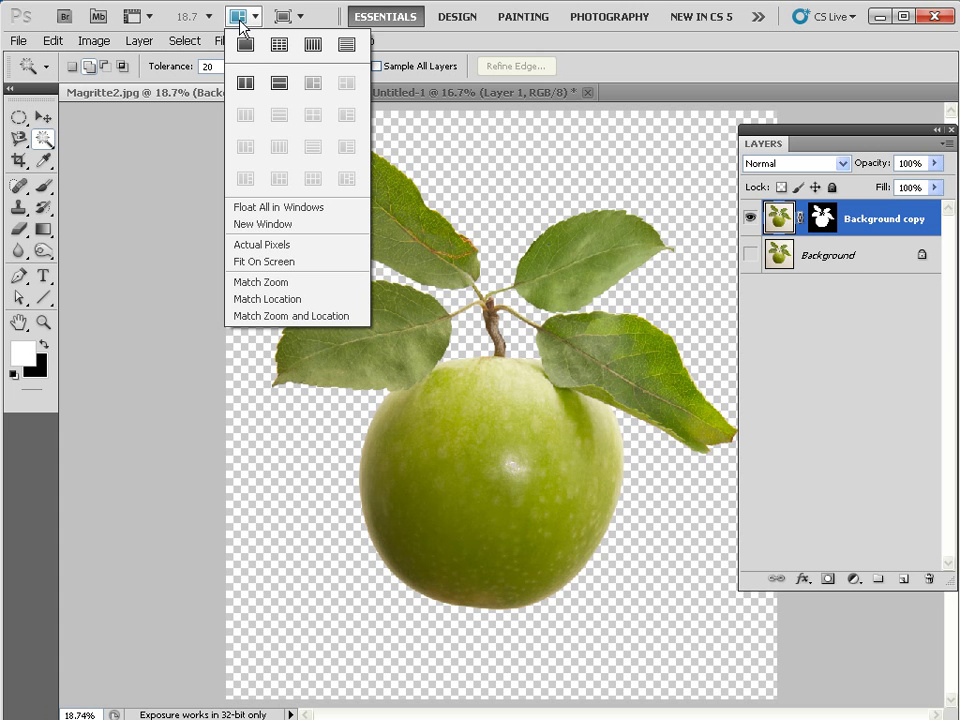
{"action": "left_click", "coordinate": [246, 87]}
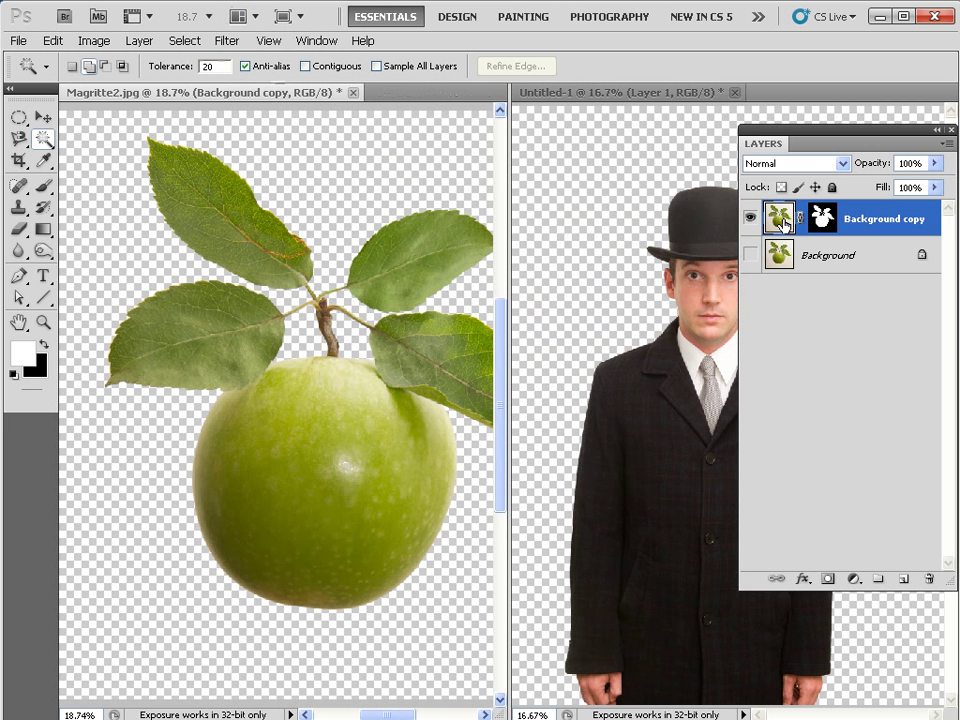
{"action": "left_click_drag", "start_coordinate": [783, 222], "coordinate": [679, 289]}
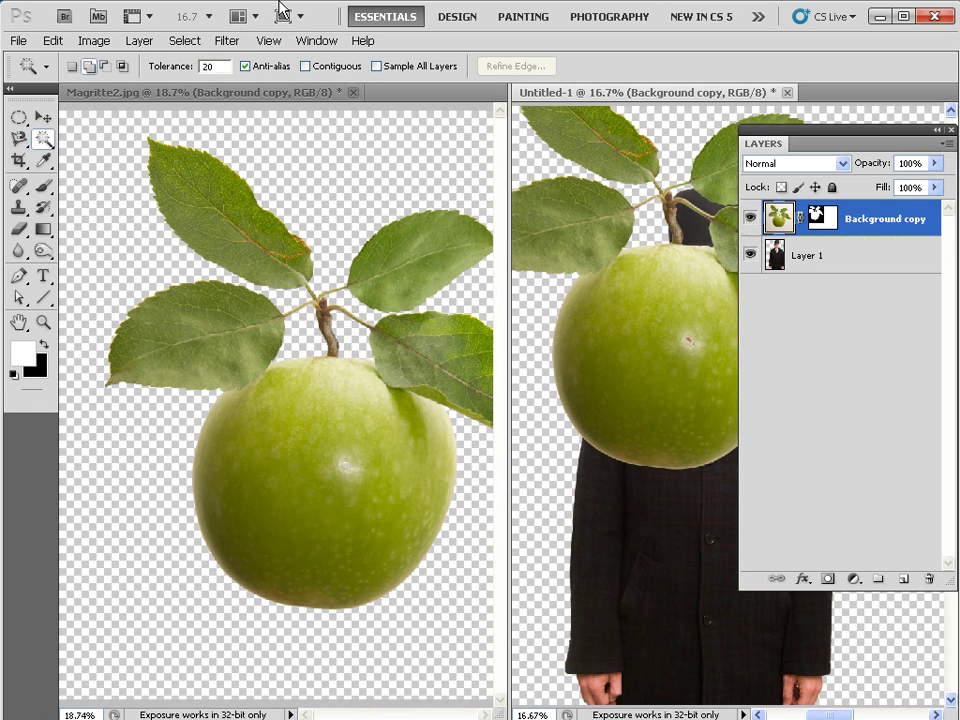
{"action": "left_click", "coordinate": [240, 16]}
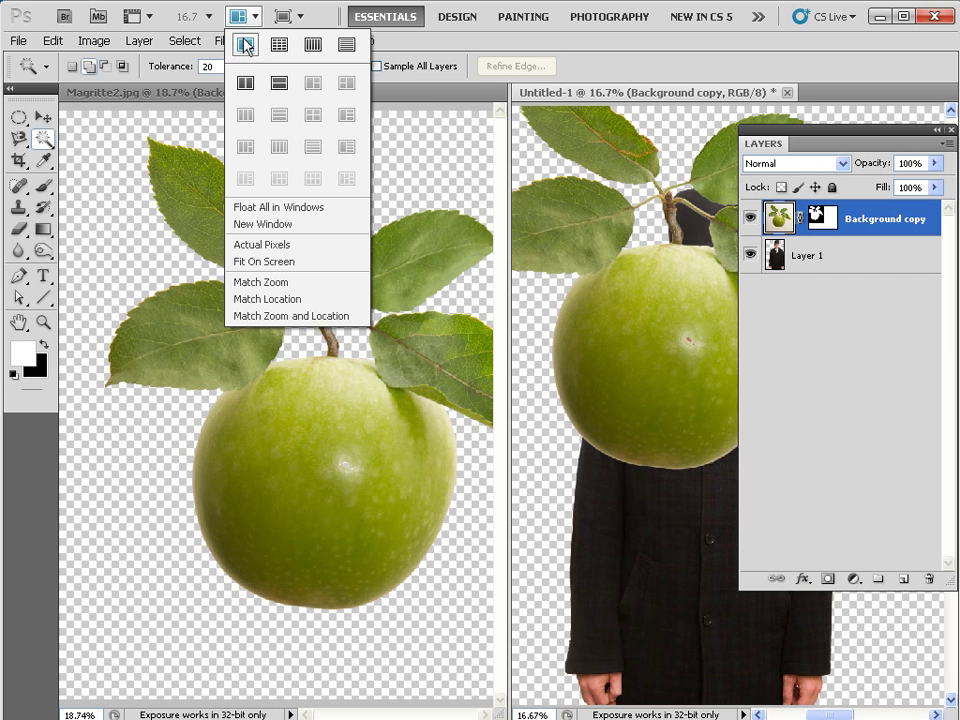
{"action": "left_click", "coordinate": [245, 45]}
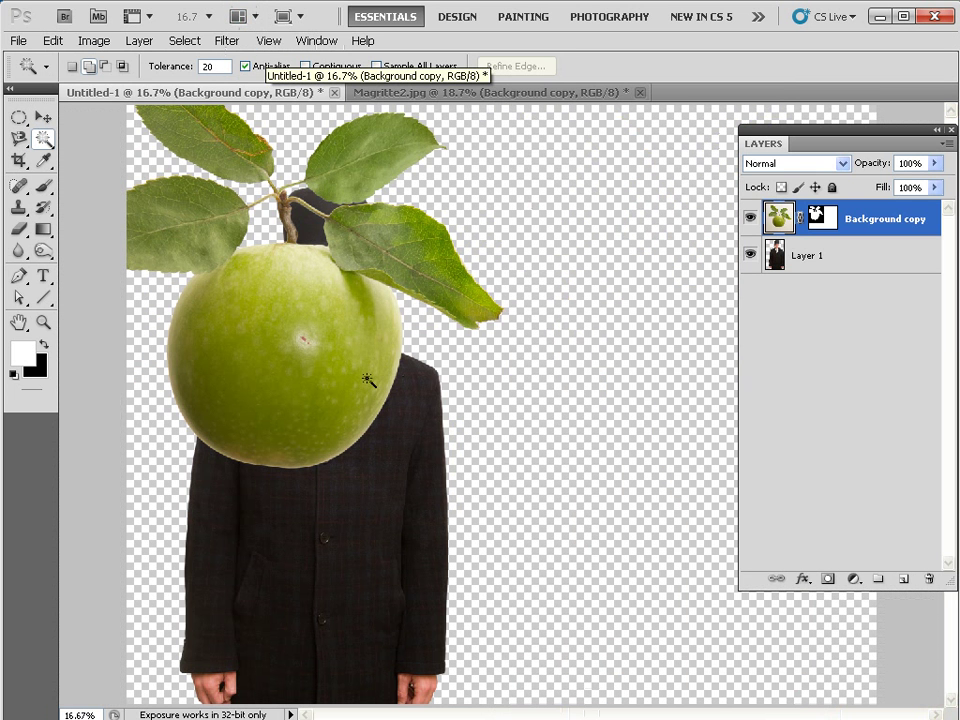
{"action": "key", "text": "v"}
{"action": "left_click_drag", "start_coordinate": [310, 350], "coordinate": [390, 422]}
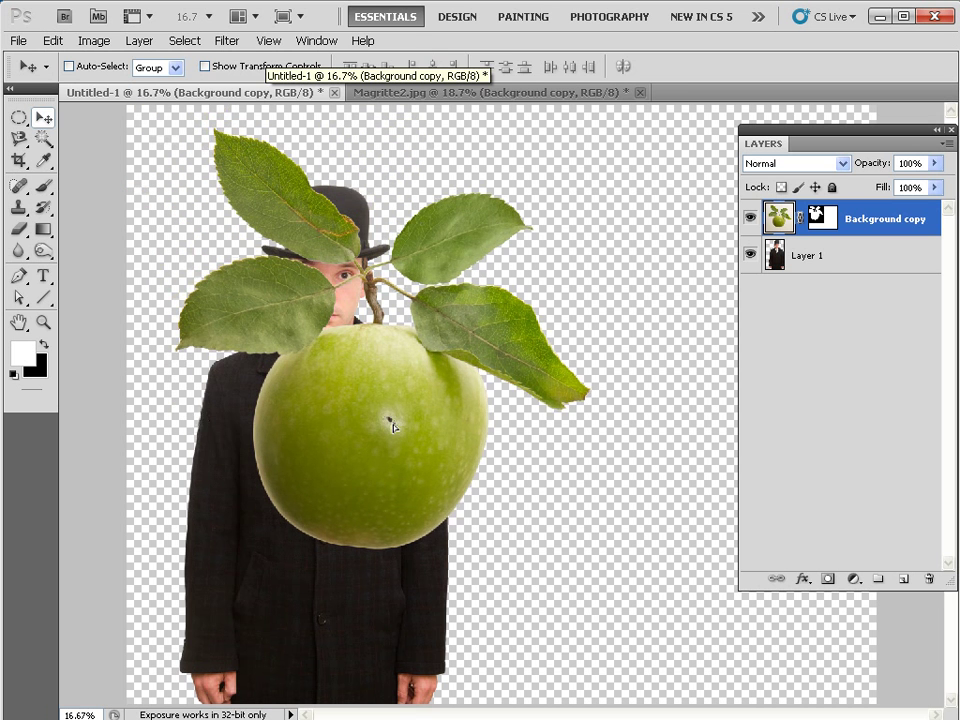
Paint white on the apple's layer mask with a soft 150 px brush to fill the small hole in the middle of the apple
{"action": "left_click", "coordinate": [822, 217]}
{"action": "key", "text": "b"}
{"action": "key", "text": "ctrl+plus"}
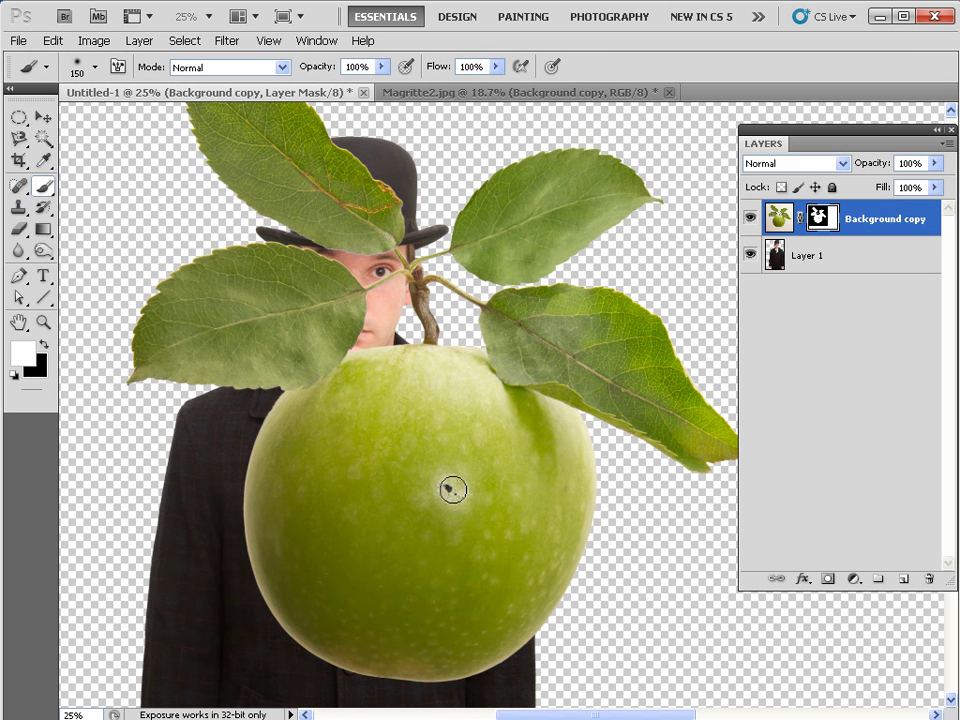
{"action": "left_click", "coordinate": [44, 187]}
{"action": "left_click", "coordinate": [96, 188]}
{"action": "left_click", "coordinate": [81, 70]}
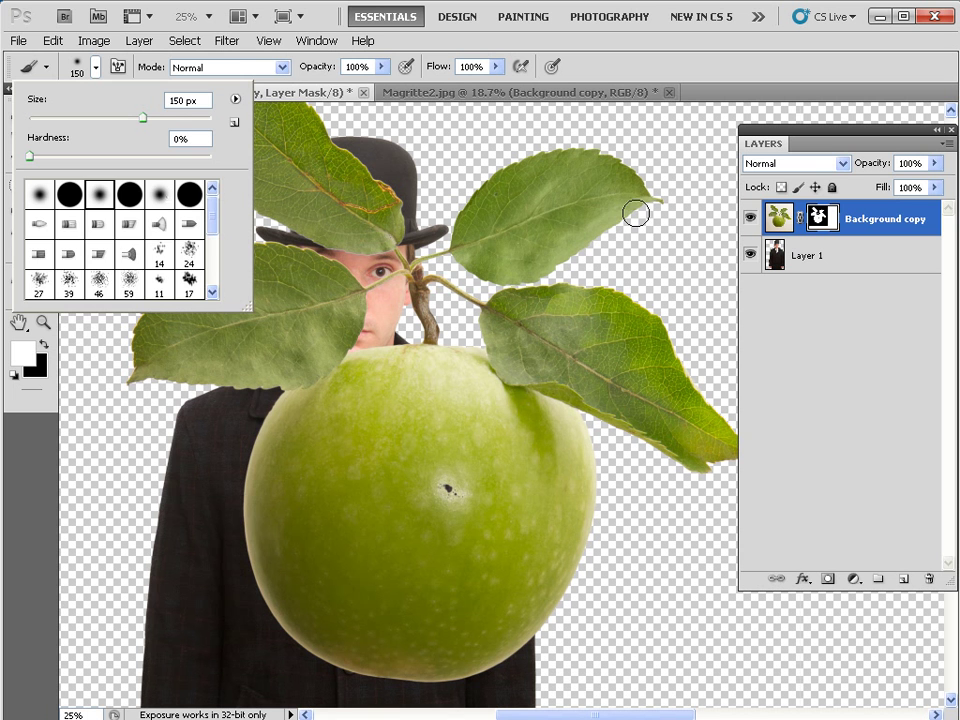
{"action": "left_click", "coordinate": [617, 162]}
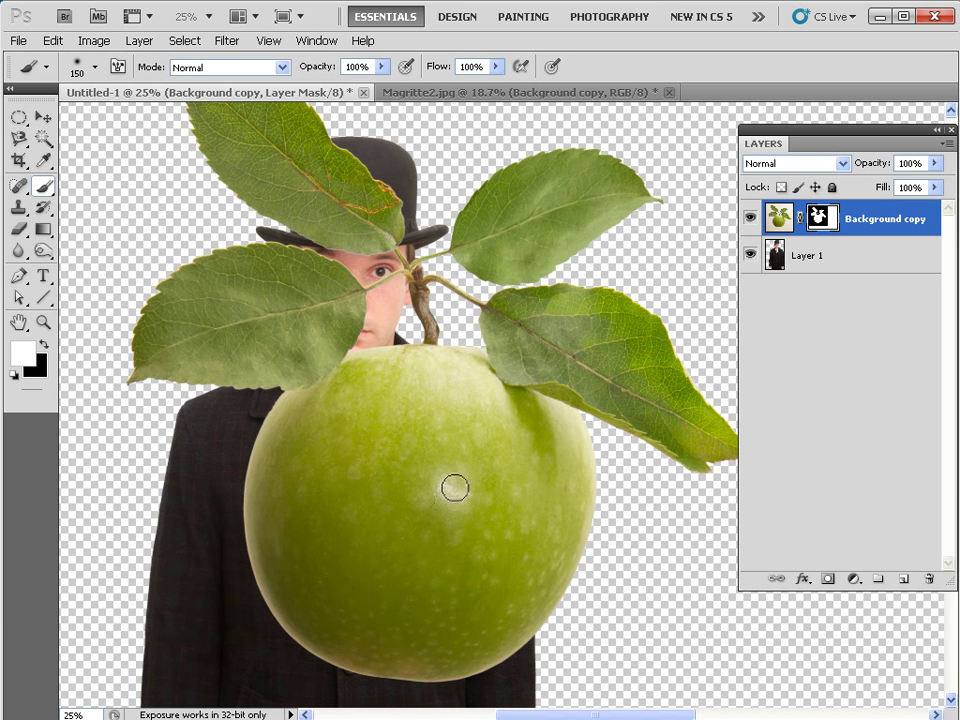
Scale the apple layer proportionally to 25% and position it over the man's face
{"action": "key", "text": "ctrl+minus"}
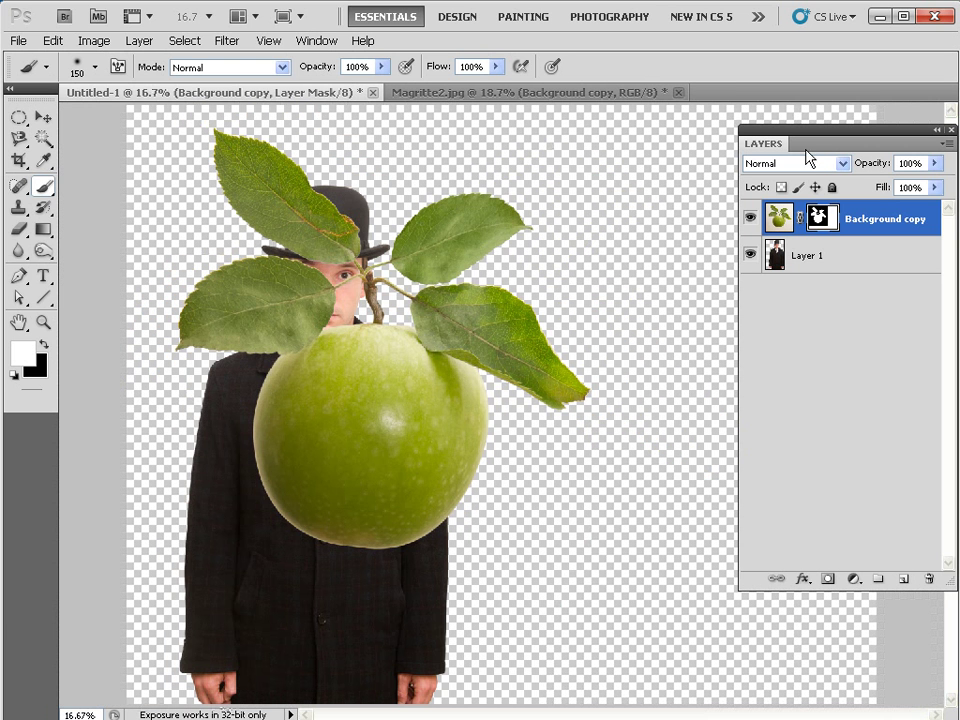
{"action": "left_click", "coordinate": [779, 218]}
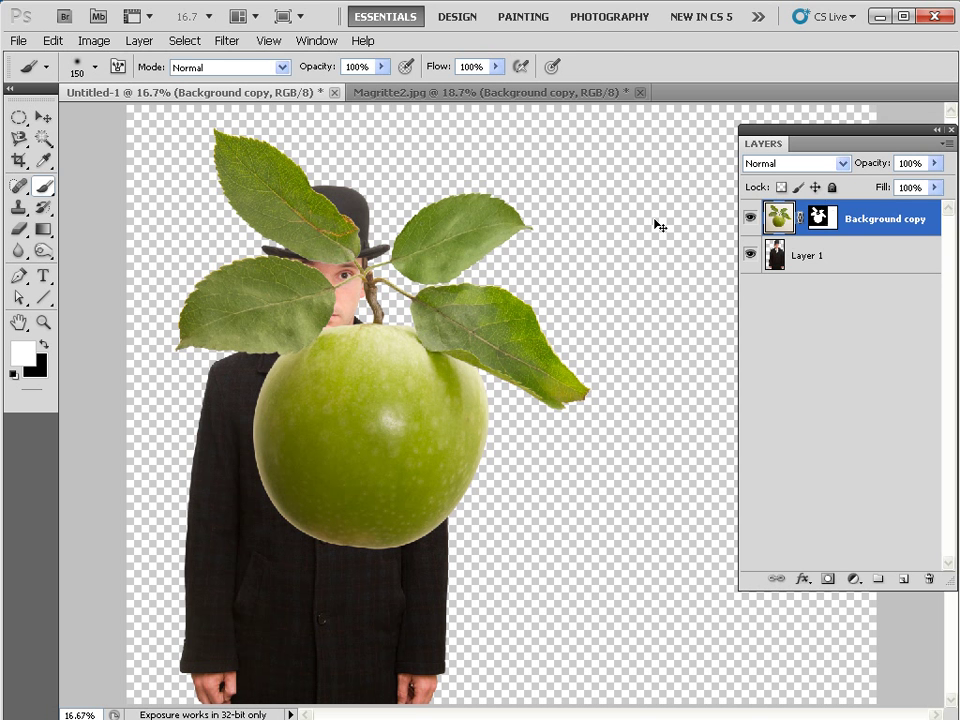
{"action": "key", "text": "ctrl+t"}
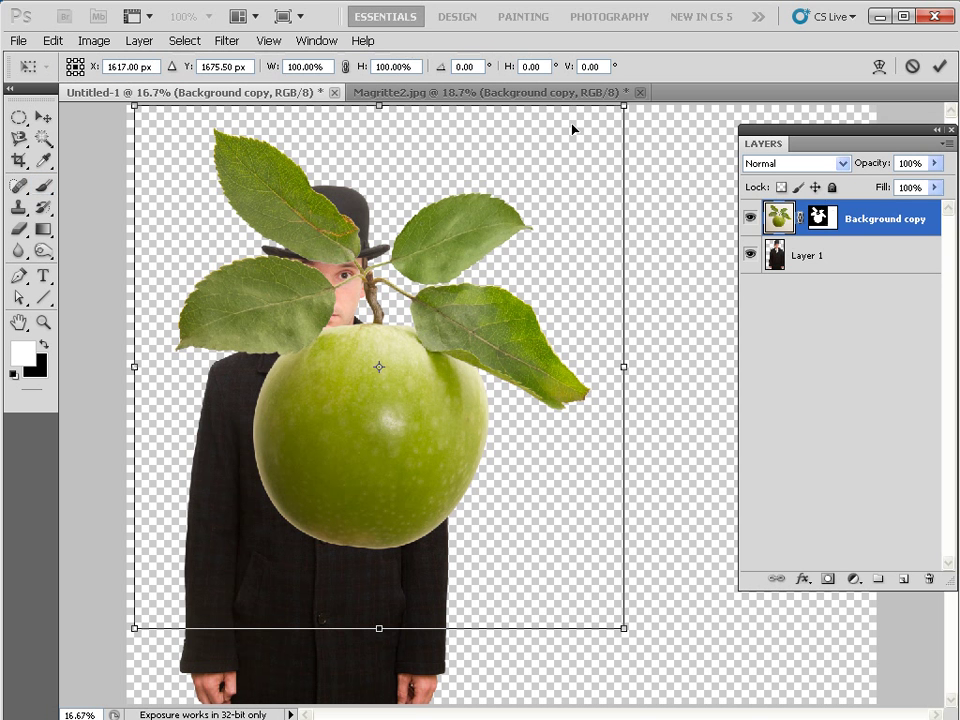
{"action": "left_click", "coordinate": [346, 66]}
{"action": "left_click", "coordinate": [307, 62]}
{"action": "type", "text": "25"}
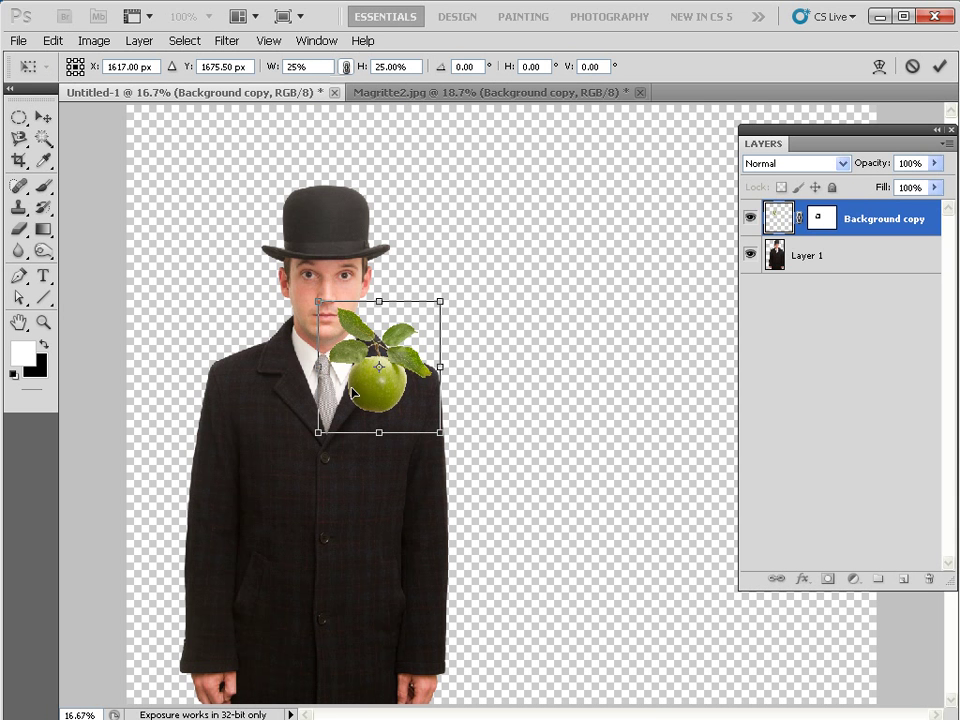
{"action": "left_click_drag", "start_coordinate": [352, 391], "coordinate": [329, 311]}
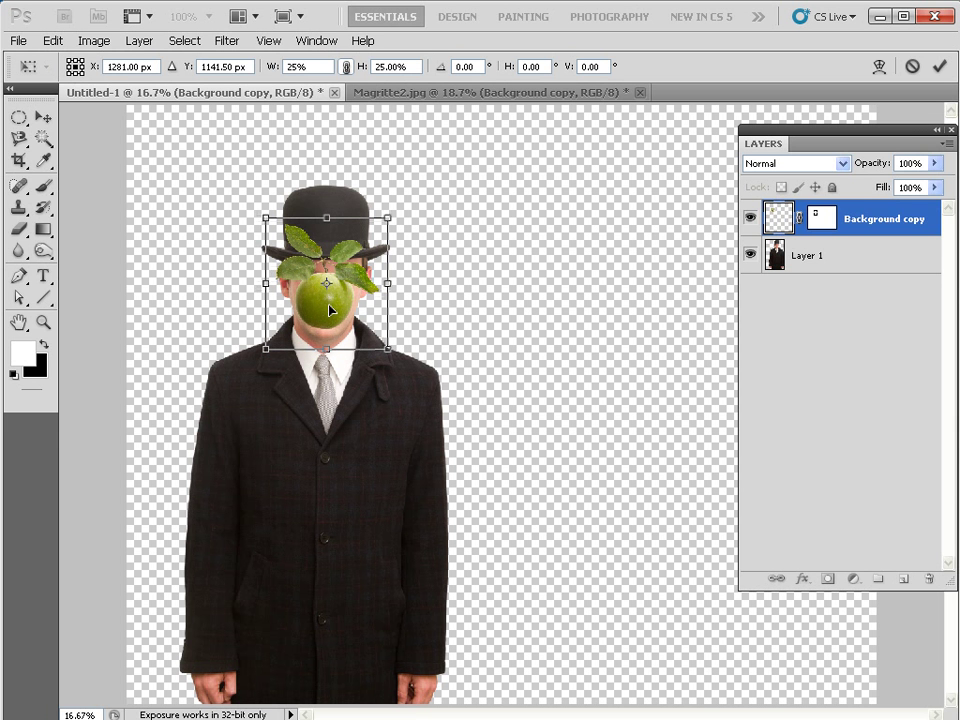
Paint black on the apple's layer mask to hide the faint outline around the apple across the coat and hat
{"action": "key", "text": "b"}
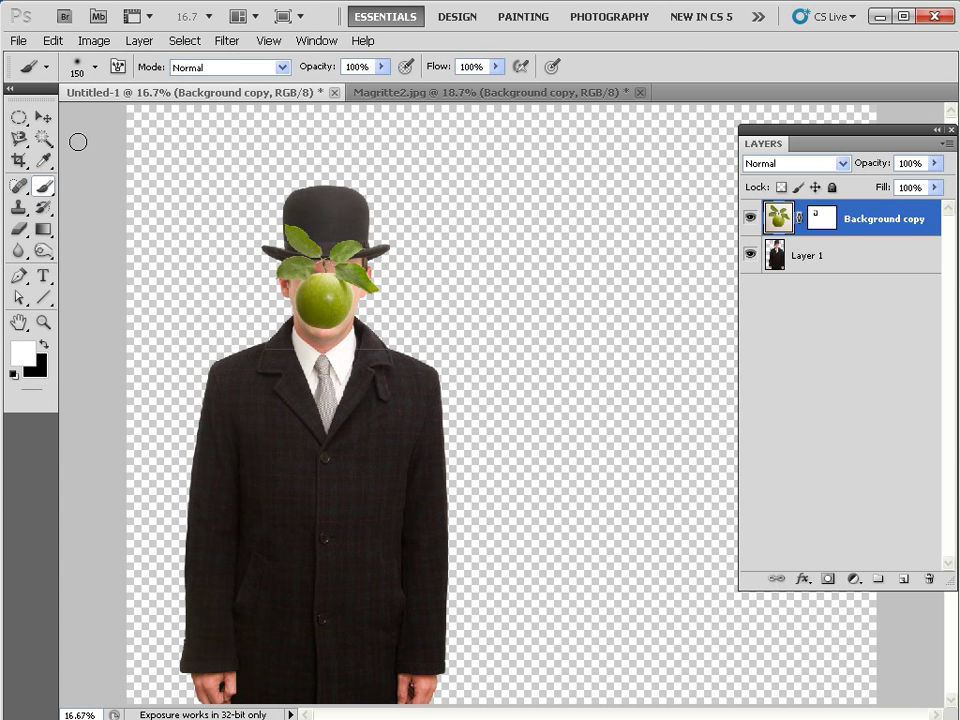
{"action": "key", "text": "z"}
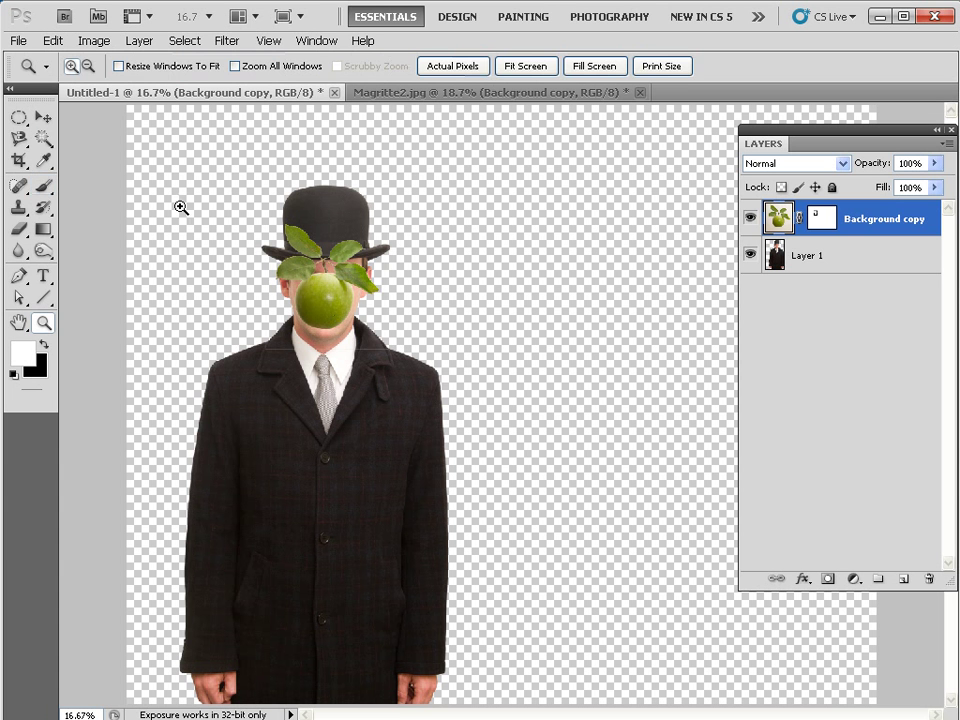
{"action": "left_click", "coordinate": [322, 307]}
{"action": "left_click", "coordinate": [332, 302]}
{"action": "left_click", "coordinate": [392, 347]}
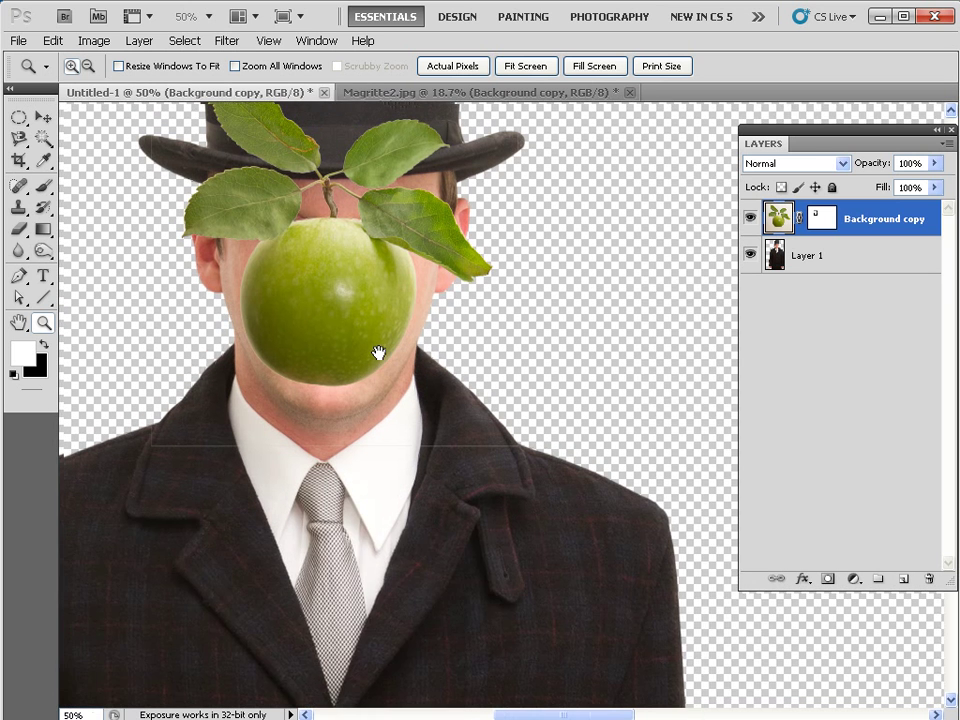
{"action": "left_click_drag", "start_coordinate": [378, 353], "coordinate": [487, 387]}
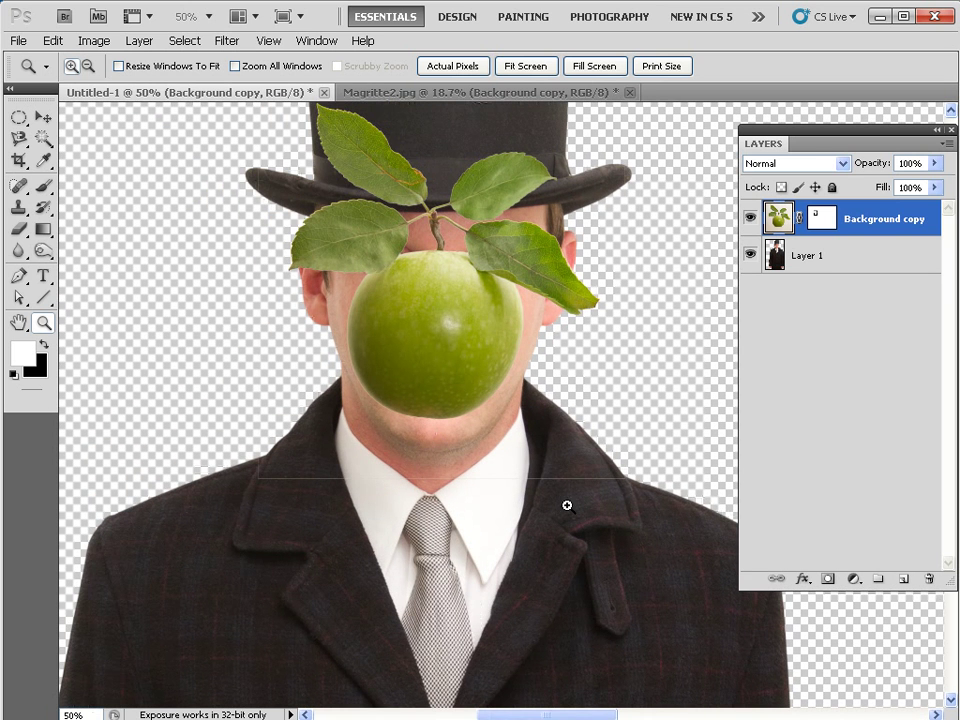
{"action": "left_click", "coordinate": [44, 187]}
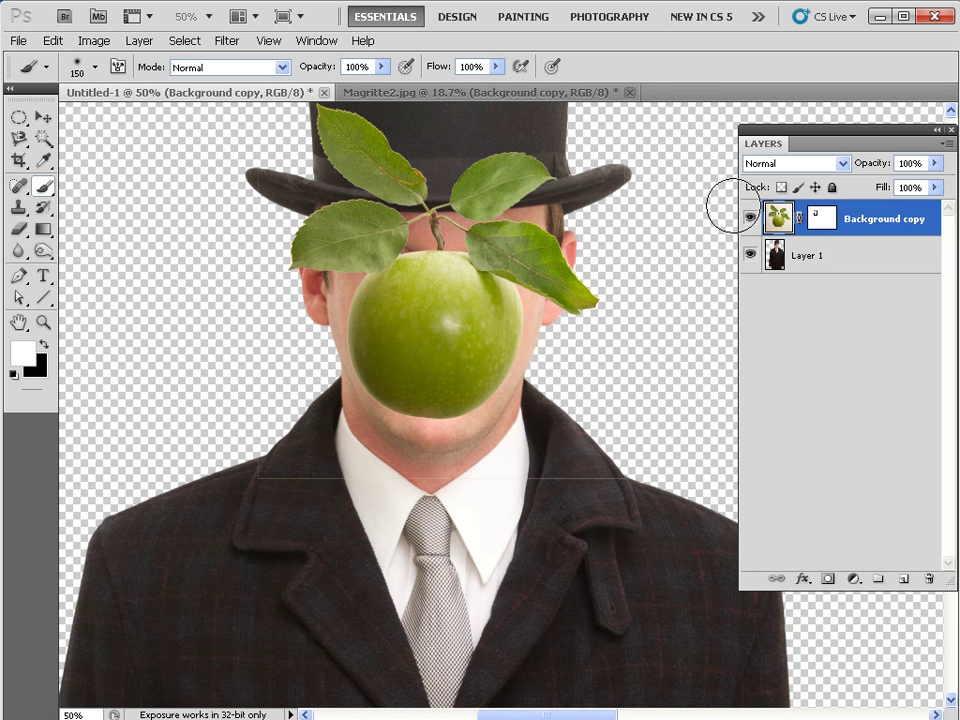
{"action": "left_click", "coordinate": [823, 219]}
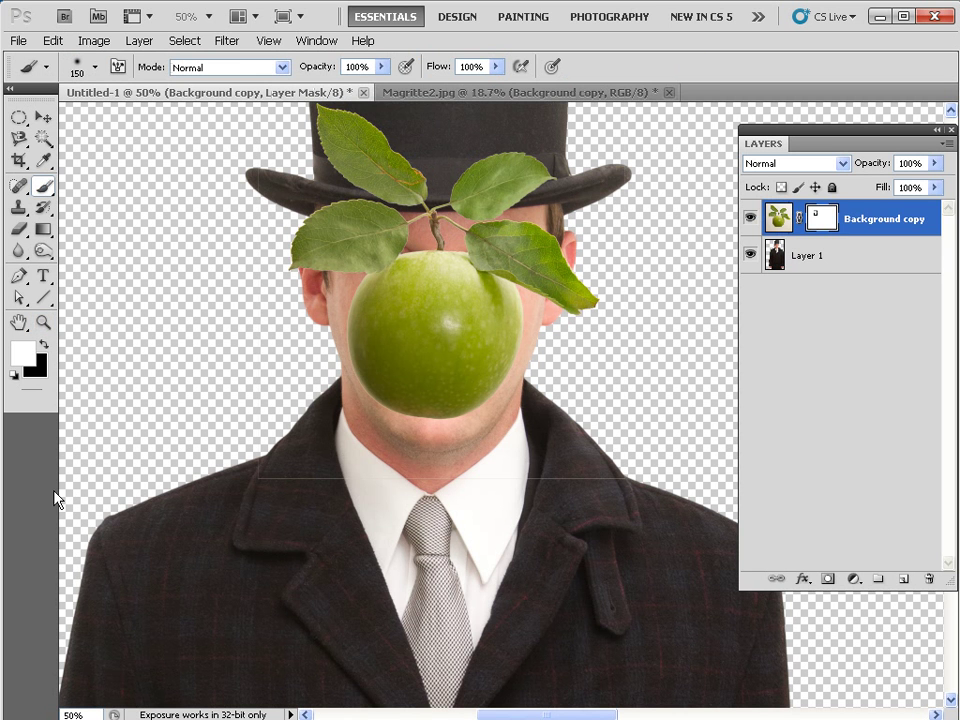
{"action": "left_click", "coordinate": [45, 347]}
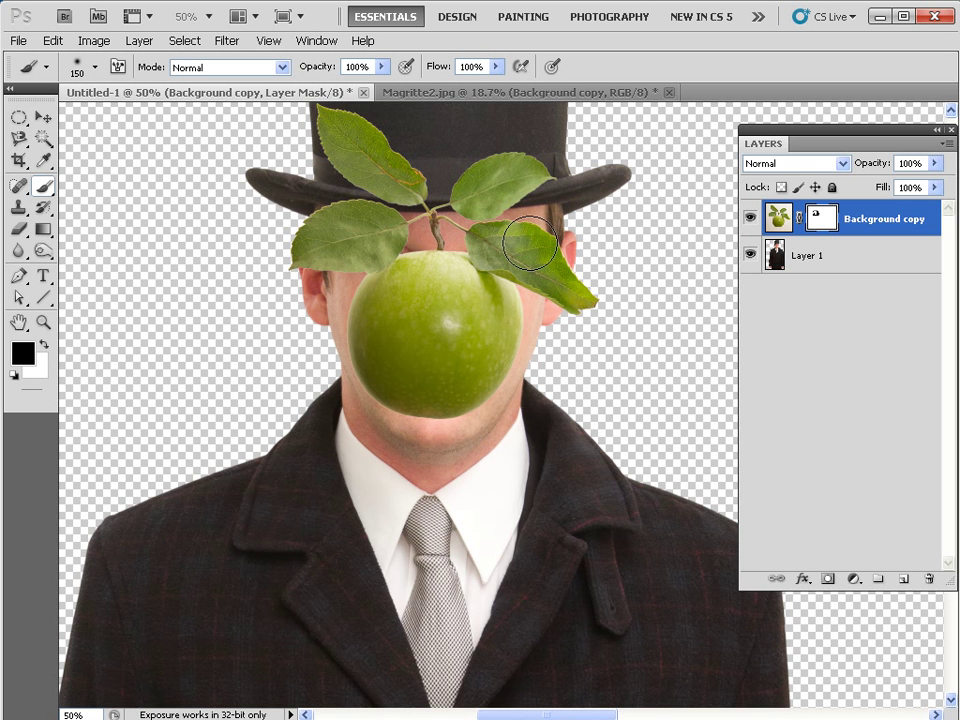
{"action": "scroll", "coordinate": [529, 349], "scroll_direction": "up", "scroll_amount": 5}
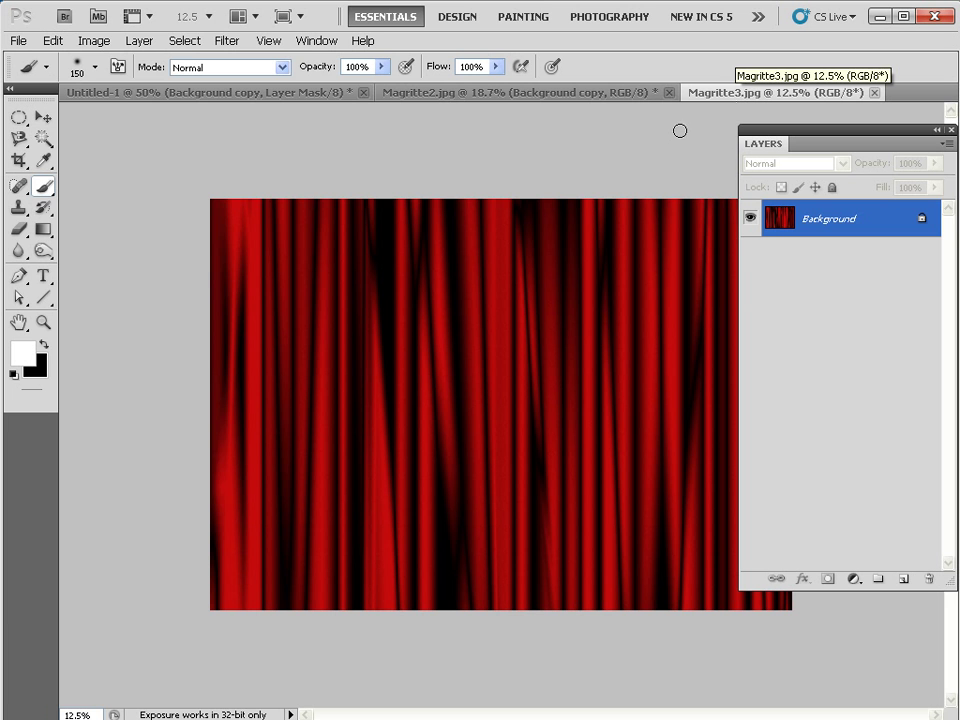
Copy the entire curtain image from Magritte3.jpg into Untitled-1 and place its layer below the man and the apple
{"action": "left_click", "coordinate": [185, 41]}
{"action": "left_click", "coordinate": [188, 61]}
{"action": "left_click", "coordinate": [53, 41]}
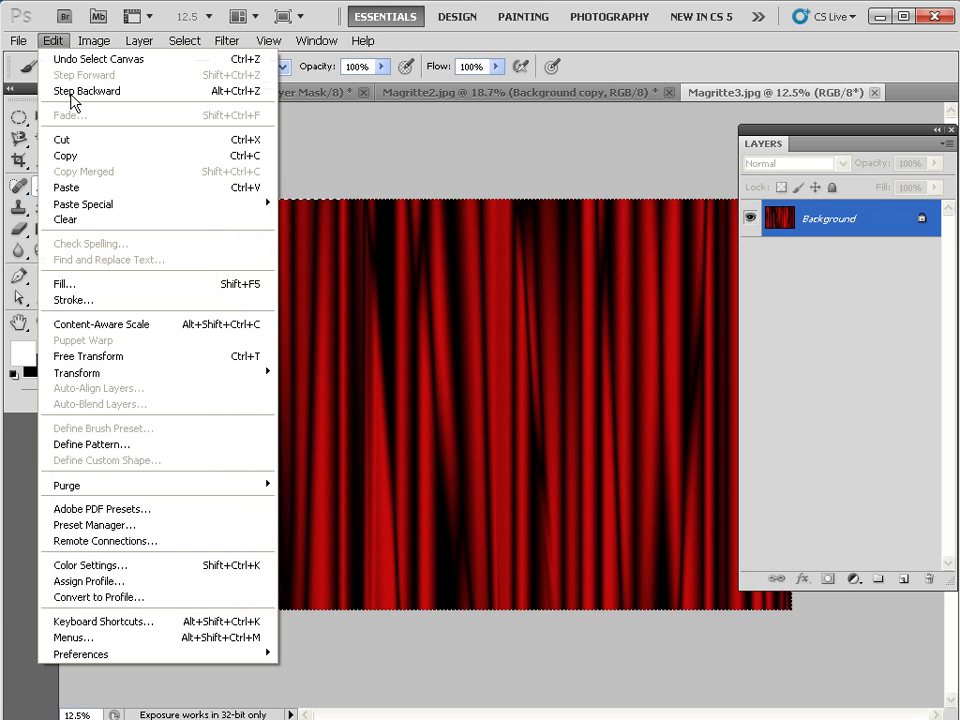
{"action": "left_click", "coordinate": [68, 155]}
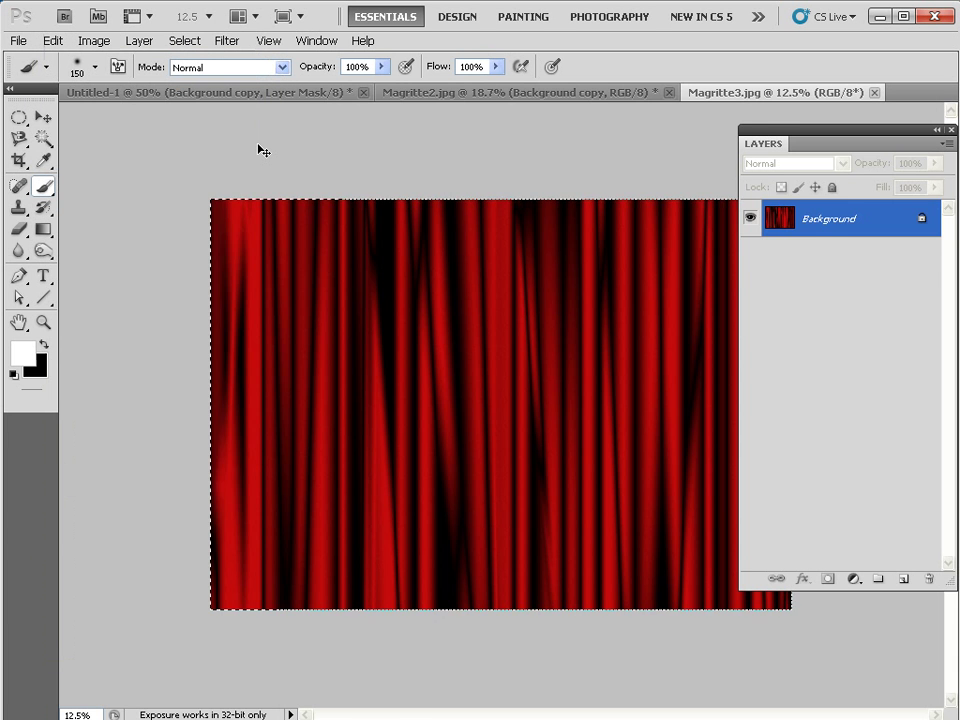
{"action": "key", "text": "ctrl+shift+Tab"}
{"action": "key", "text": "ctrl+shift+Tab"}
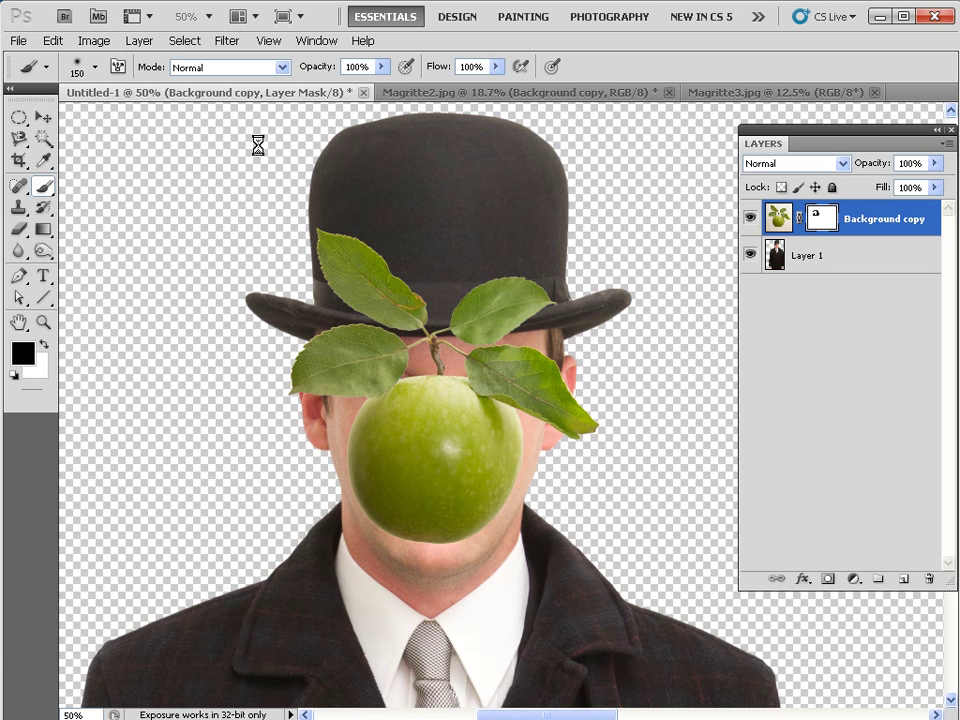
{"action": "key", "text": "x"}
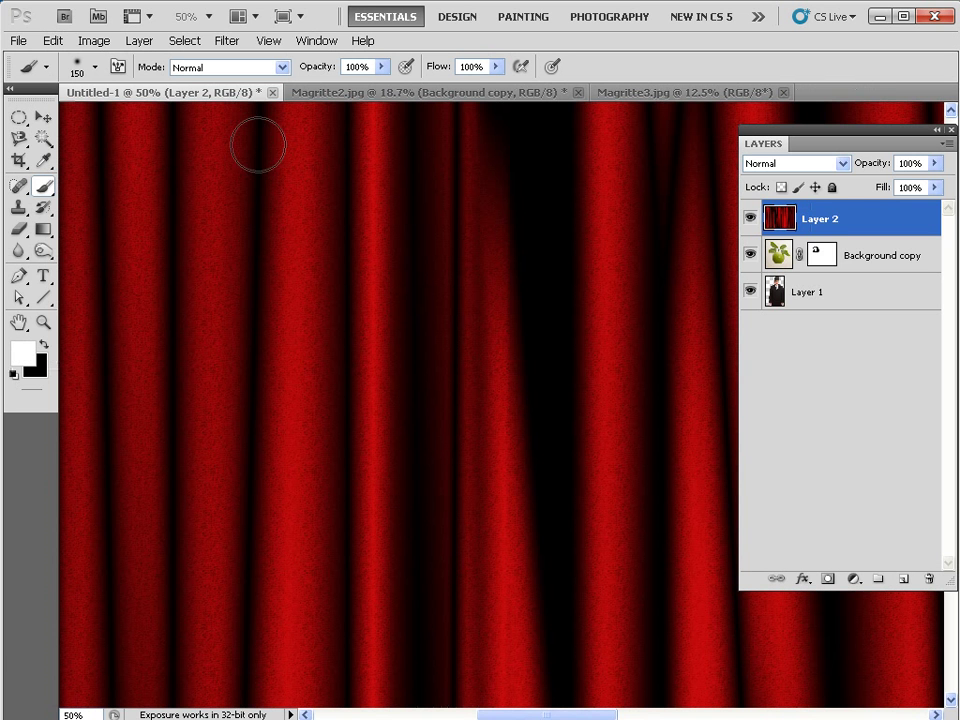
{"action": "left_click_drag", "start_coordinate": [782, 224], "coordinate": [778, 310]}
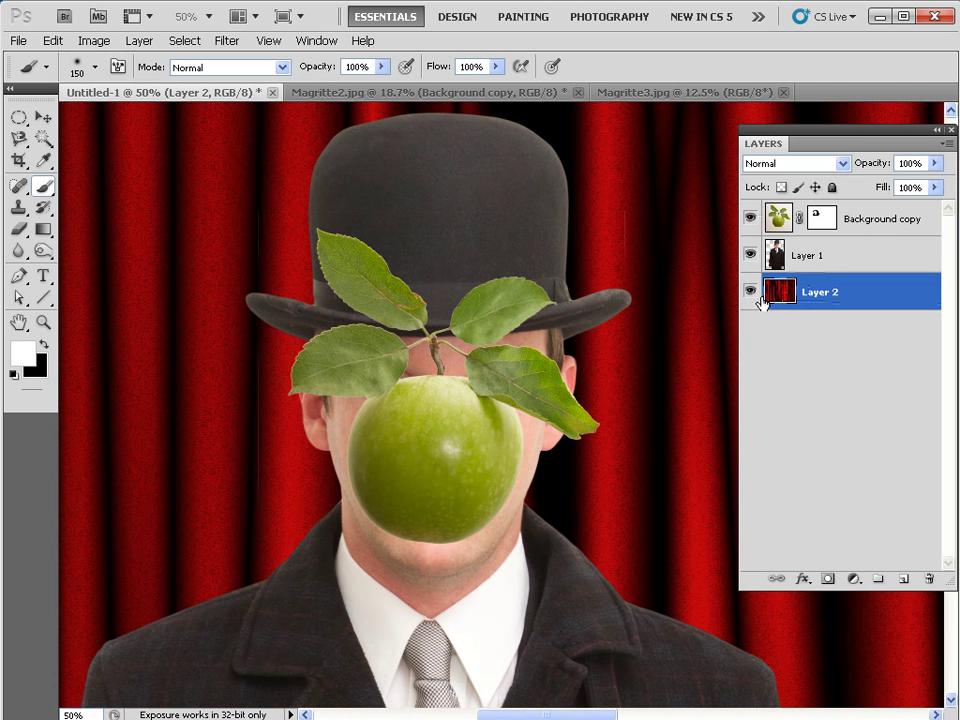
Move the red curtain into the right half of the canvas, clear of the man, and hide the panels
{"action": "key", "text": "z"}
{"action": "key", "text": "ctrl+minus"}
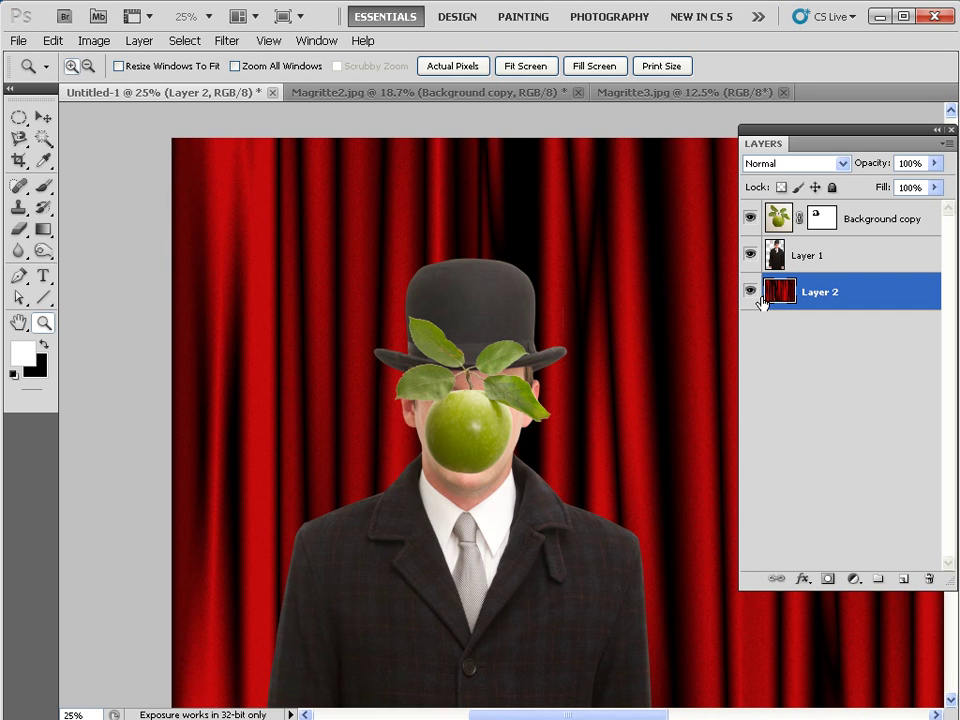
{"action": "key", "text": "ctrl+minus"}
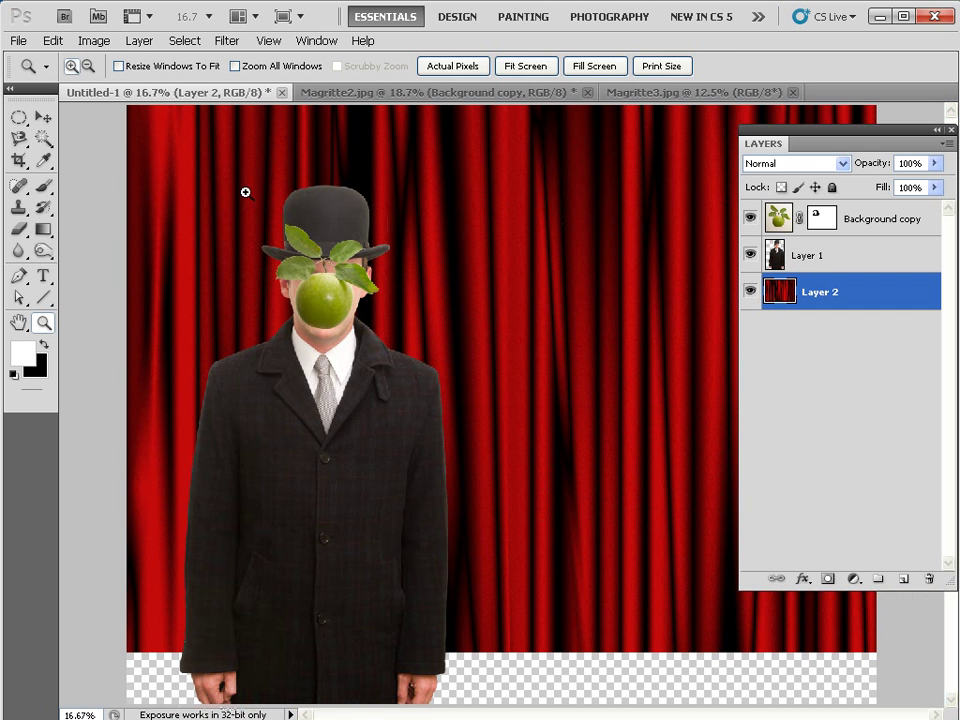
{"action": "left_click", "coordinate": [42, 117]}
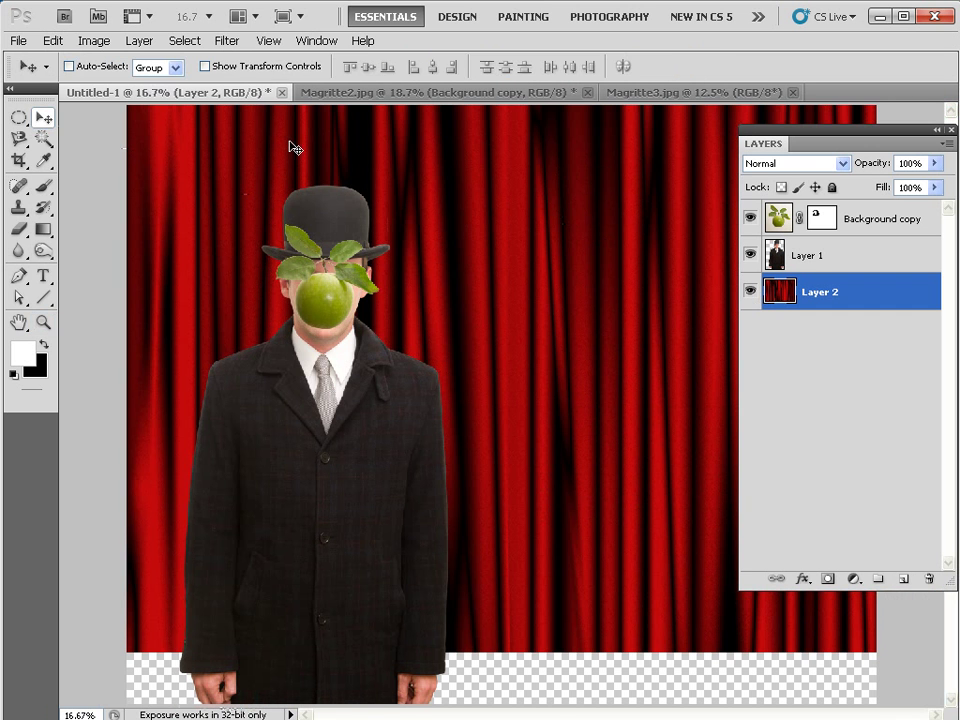
{"action": "left_click_drag", "start_coordinate": [293, 148], "coordinate": [615, 315]}
{"action": "key", "text": "Tab"}
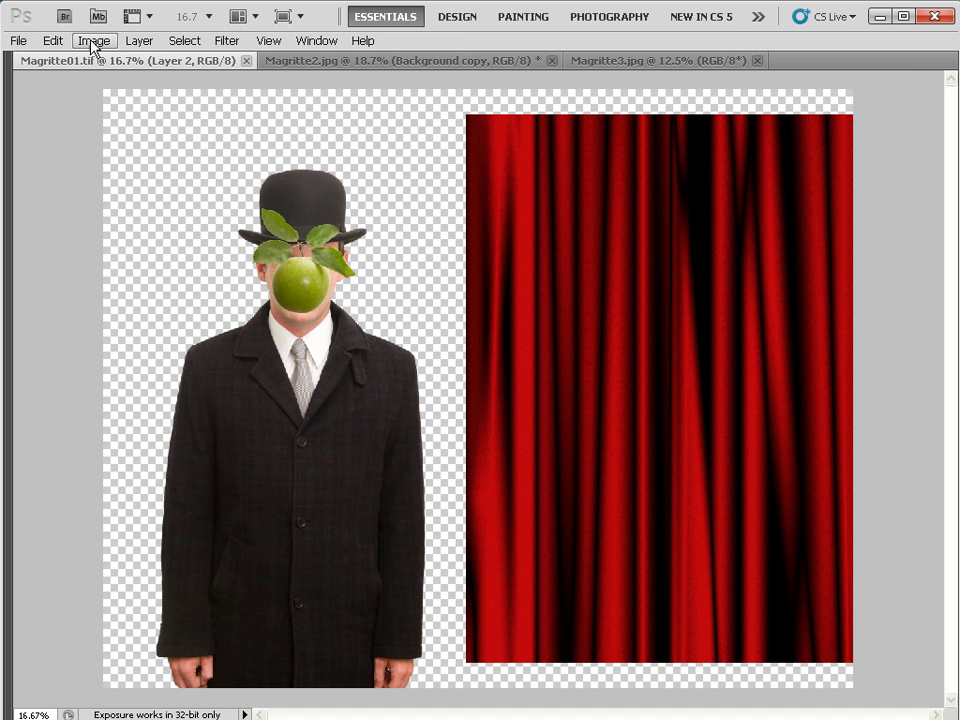
Warp the curtain layer, pulling its lower edge down past the bottom of the canvas
{"action": "left_click", "coordinate": [50, 40]}
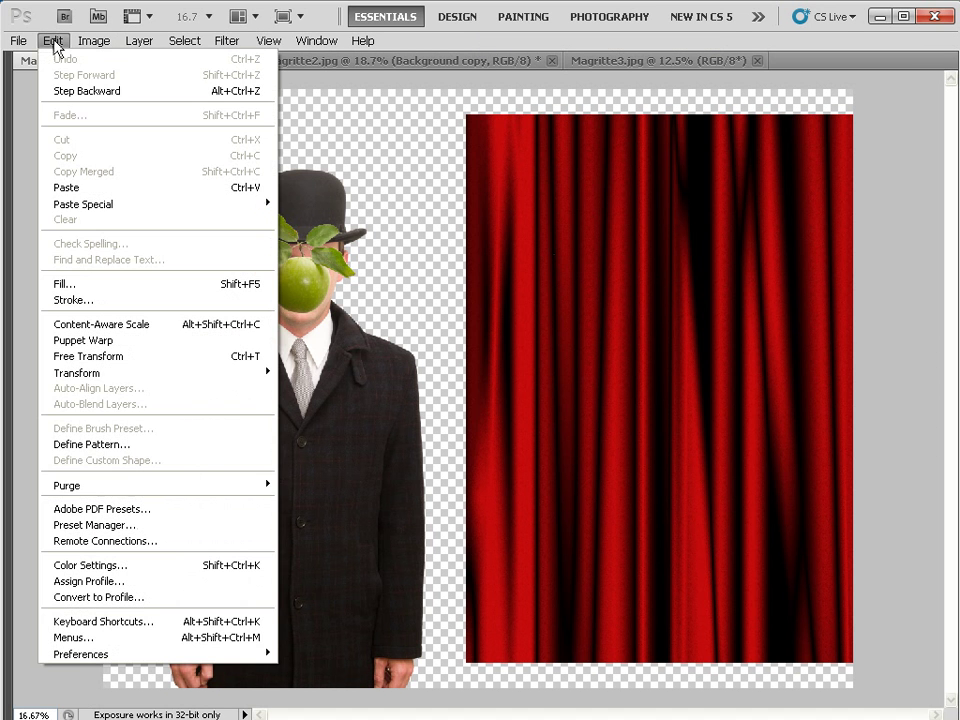
{"action": "mouse_move", "coordinate": [110, 373]}
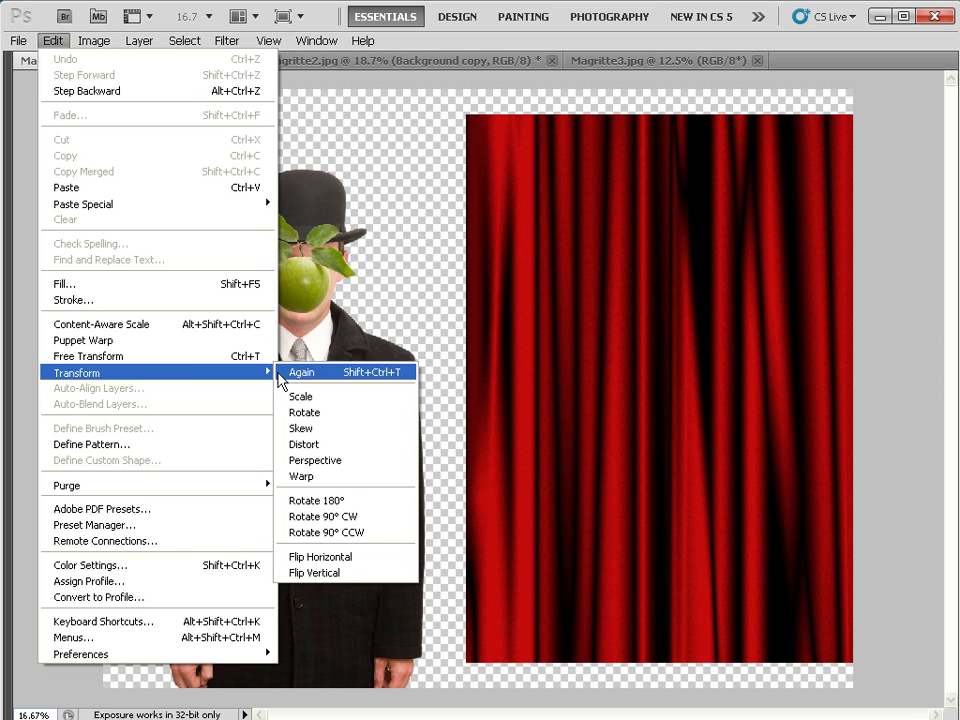
{"action": "left_click", "coordinate": [347, 478]}
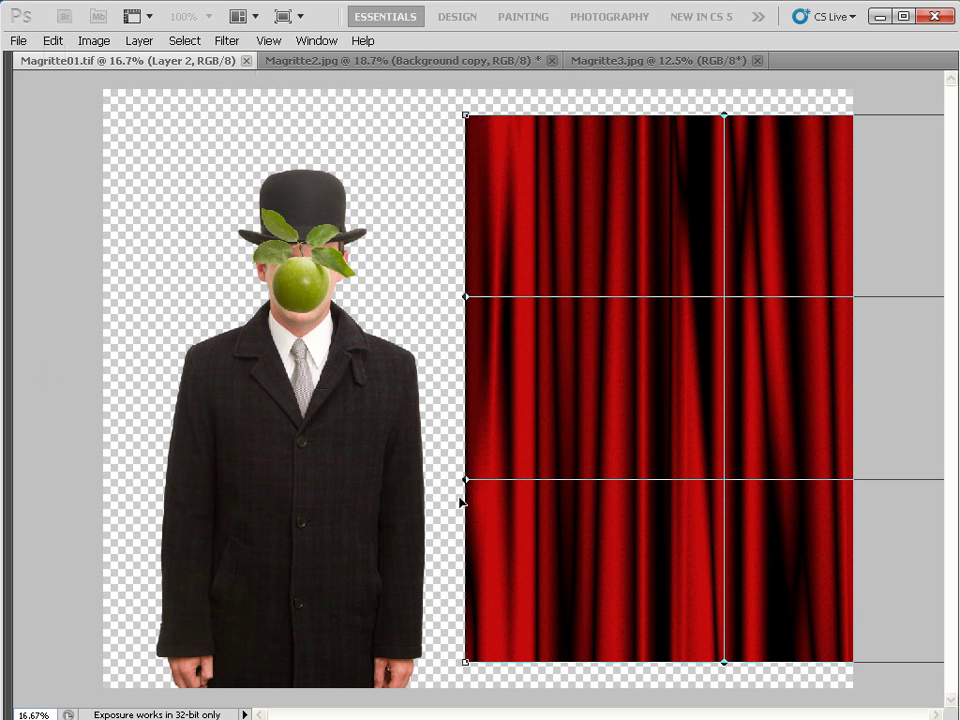
{"action": "left_click_drag", "start_coordinate": [467, 665], "coordinate": [466, 703]}
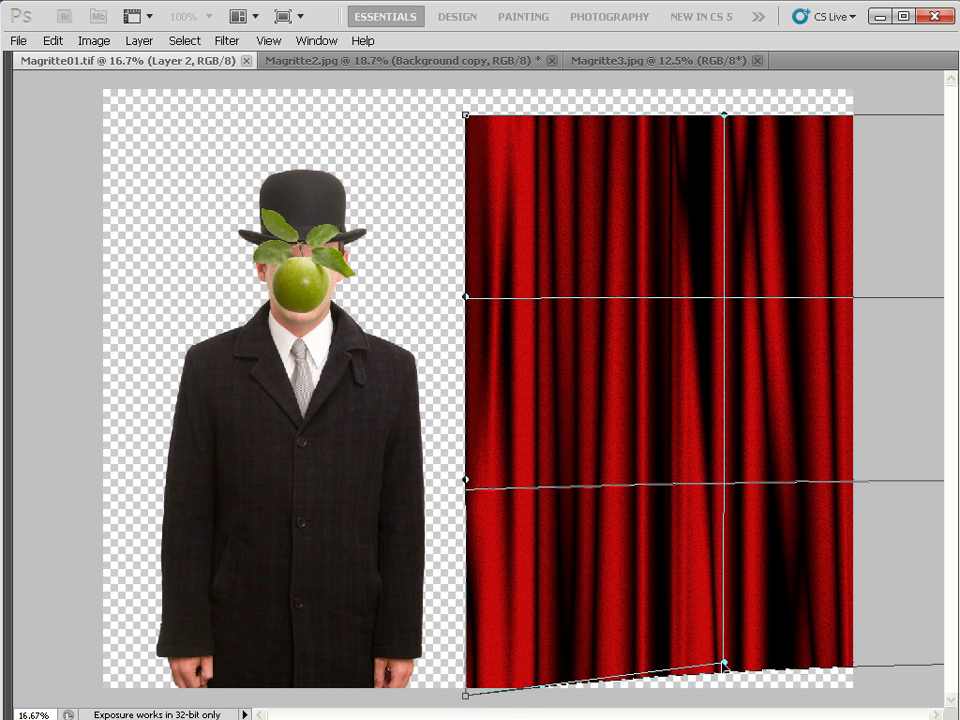
{"action": "left_click_drag", "start_coordinate": [723, 662], "coordinate": [726, 696]}
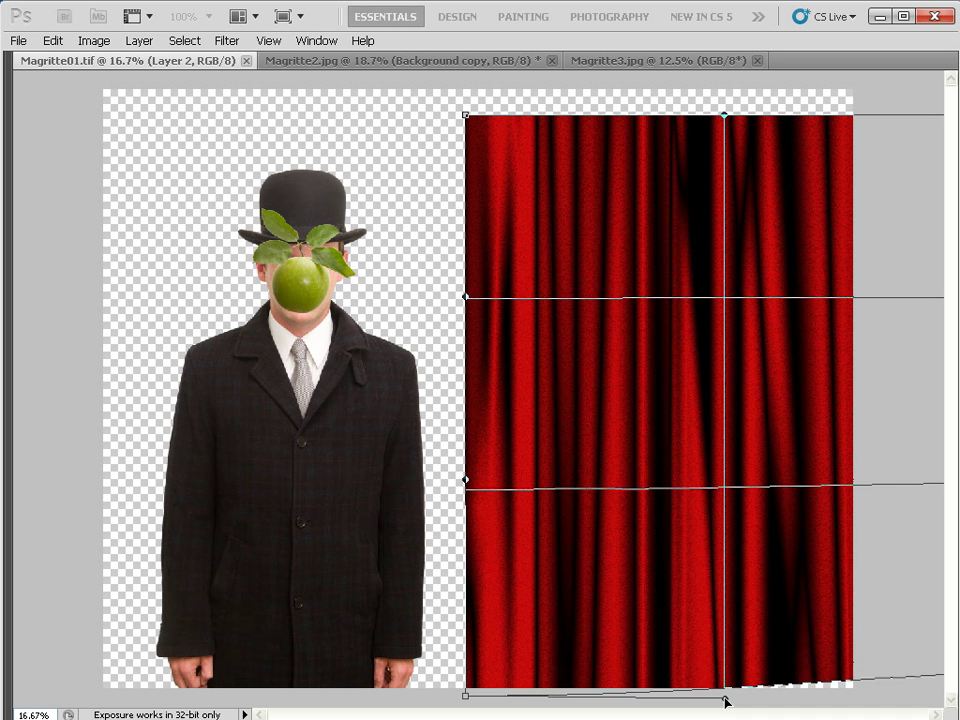
{"action": "left_click_drag", "start_coordinate": [787, 631], "coordinate": [754, 612]}
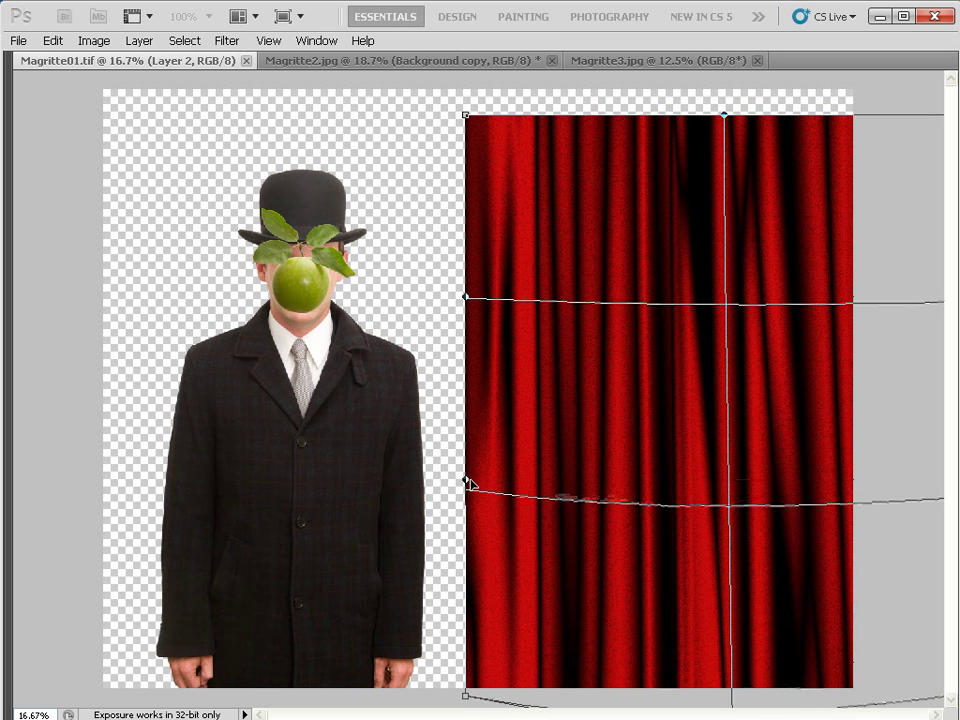
Bend the curtain's inner vertical edge into a gentle S-curve and pull its upper edge past the top of the canvas
{"action": "left_click_drag", "start_coordinate": [468, 484], "coordinate": [509, 484]}
{"action": "left_click_drag", "start_coordinate": [466, 298], "coordinate": [428, 297]}
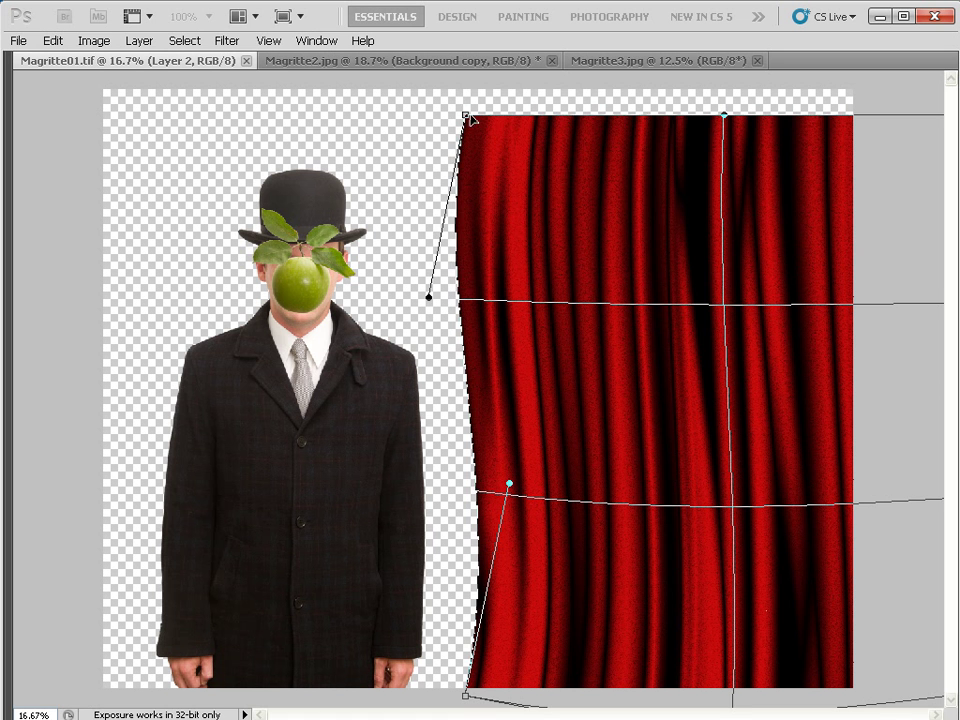
{"action": "left_click_drag", "start_coordinate": [467, 117], "coordinate": [457, 79]}
{"action": "left_click_drag", "start_coordinate": [721, 105], "coordinate": [724, 75]}
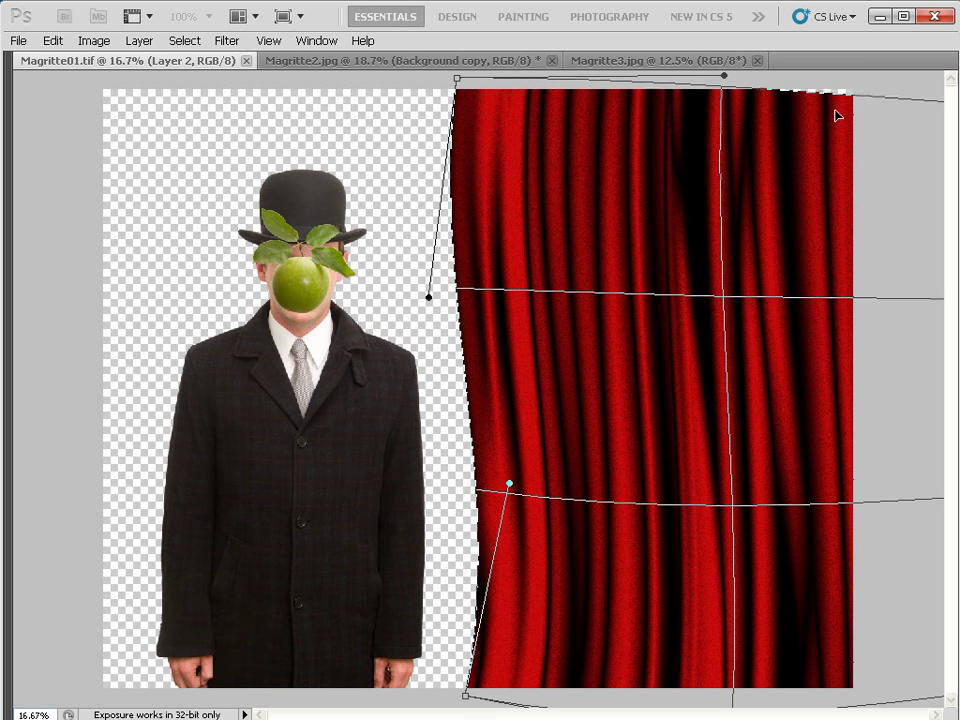
{"action": "left_click_drag", "start_coordinate": [836, 115], "coordinate": [840, 97]}
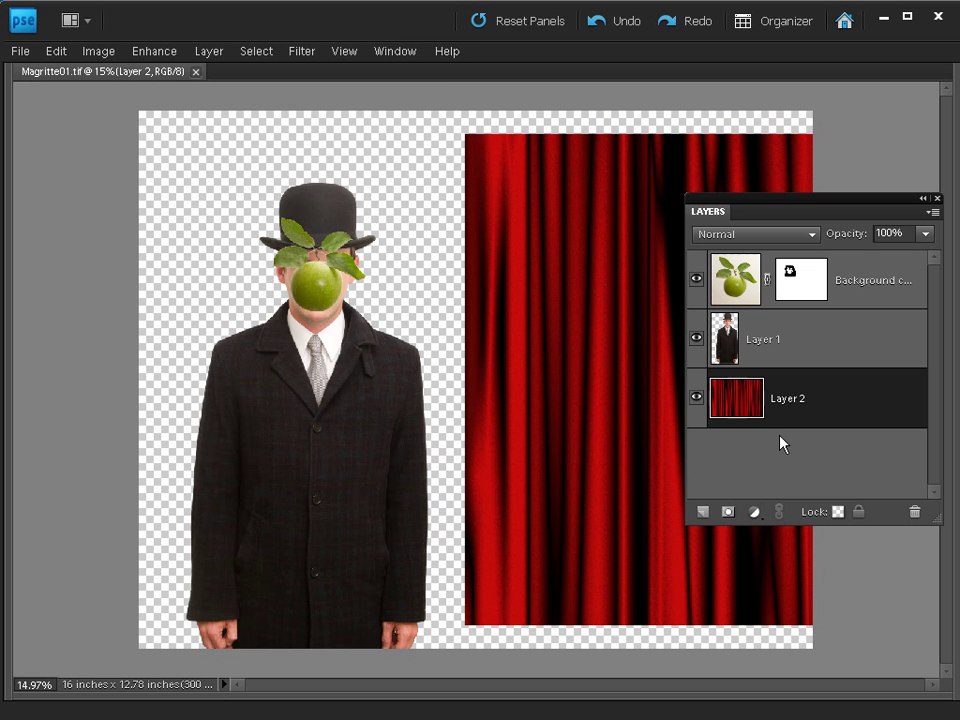
In Photoshop Elements, use Liquify with a 600 brush to push the curtain into wavy folds that cover the canvas height
{"action": "left_click", "coordinate": [301, 52]}
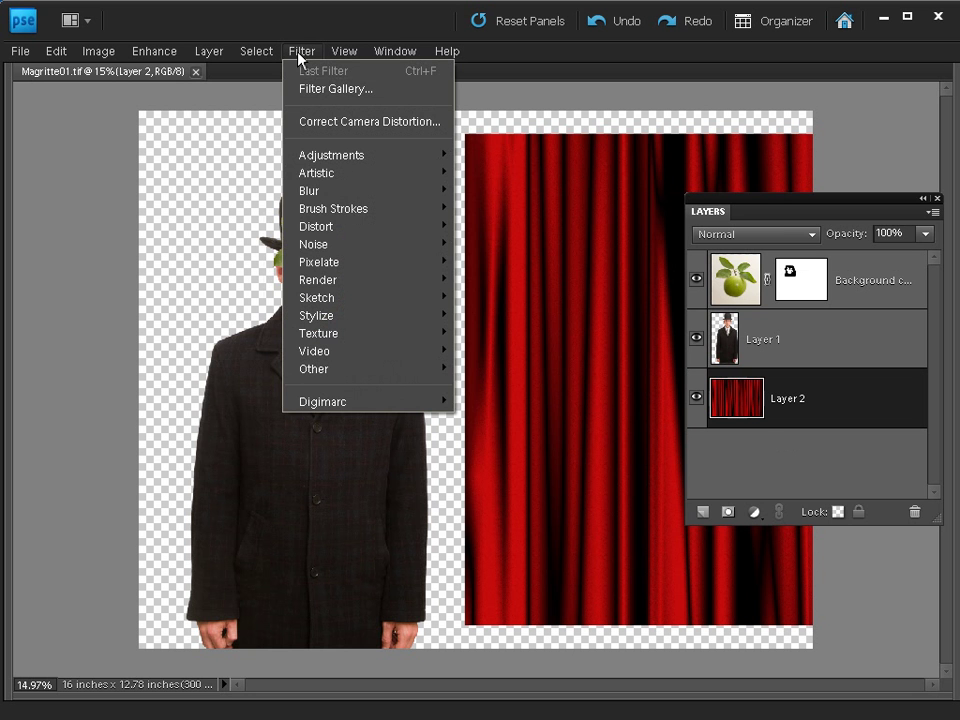
{"action": "mouse_move", "coordinate": [310, 229]}
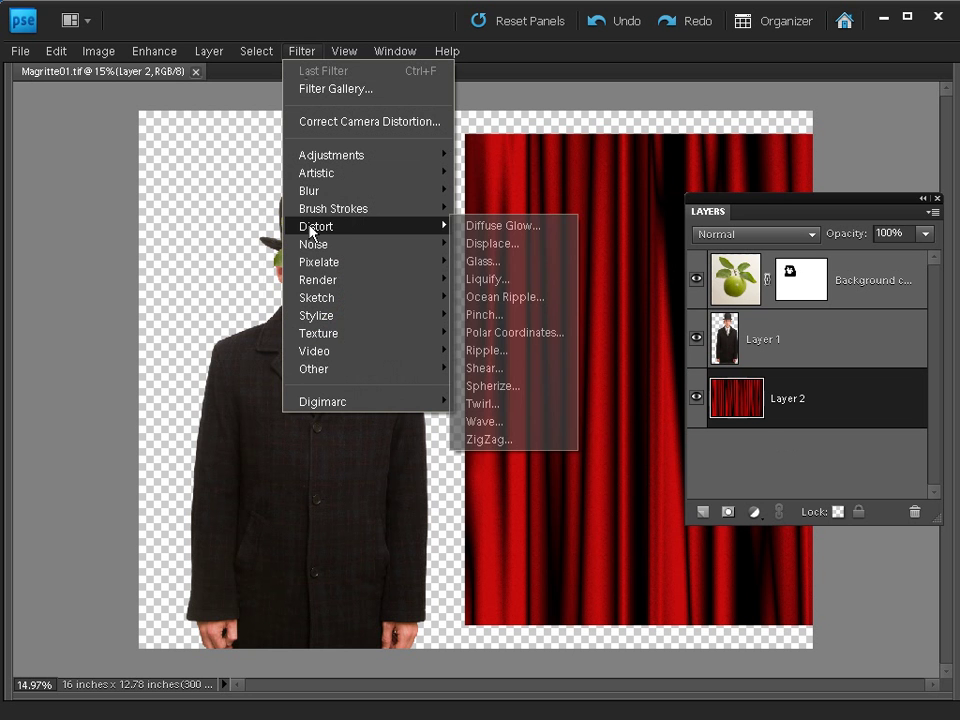
{"action": "left_click", "coordinate": [520, 281]}
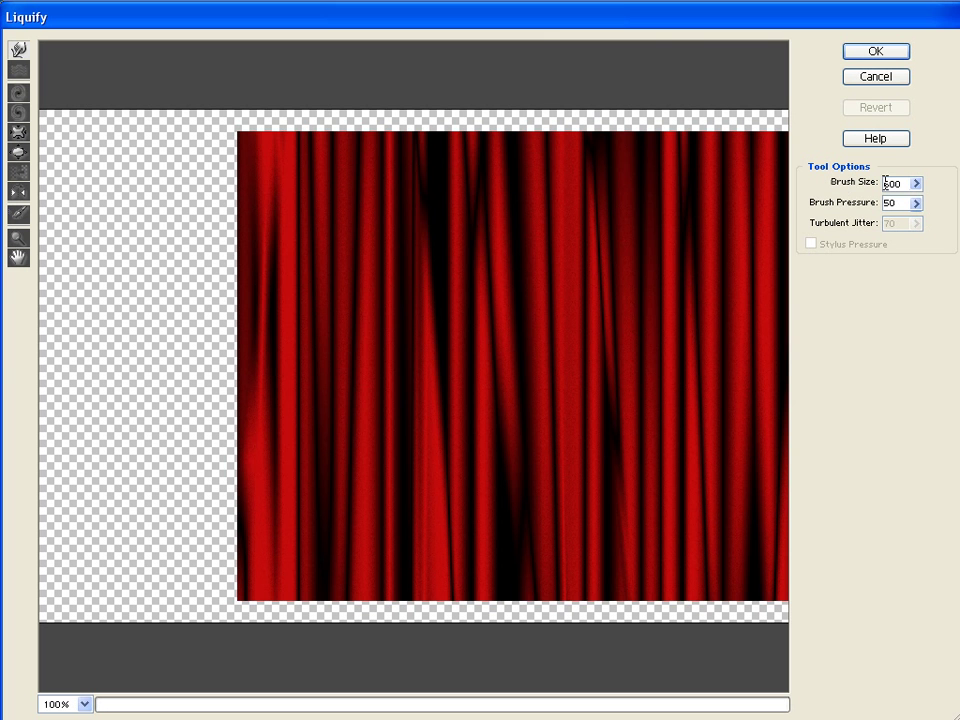
{"action": "mouse_move", "coordinate": [283, 181]}
{"action": "left_mouse_down"}
{"action": "mouse_move", "coordinate": [415, 200]}
{"action": "mouse_move", "coordinate": [467, 205]}
{"action": "mouse_move", "coordinate": [475, 163]}
{"action": "mouse_move", "coordinate": [588, 195]}
{"action": "mouse_move", "coordinate": [618, 172]}
{"action": "mouse_move", "coordinate": [662, 165]}
{"action": "left_mouse_up"}
{"action": "mouse_move", "coordinate": [369, 465]}
{"action": "left_mouse_down"}
{"action": "mouse_move", "coordinate": [411, 527]}
{"action": "mouse_move", "coordinate": [577, 511]}
{"action": "mouse_move", "coordinate": [612, 554]}
{"action": "mouse_move", "coordinate": [696, 550]}
{"action": "left_mouse_up"}
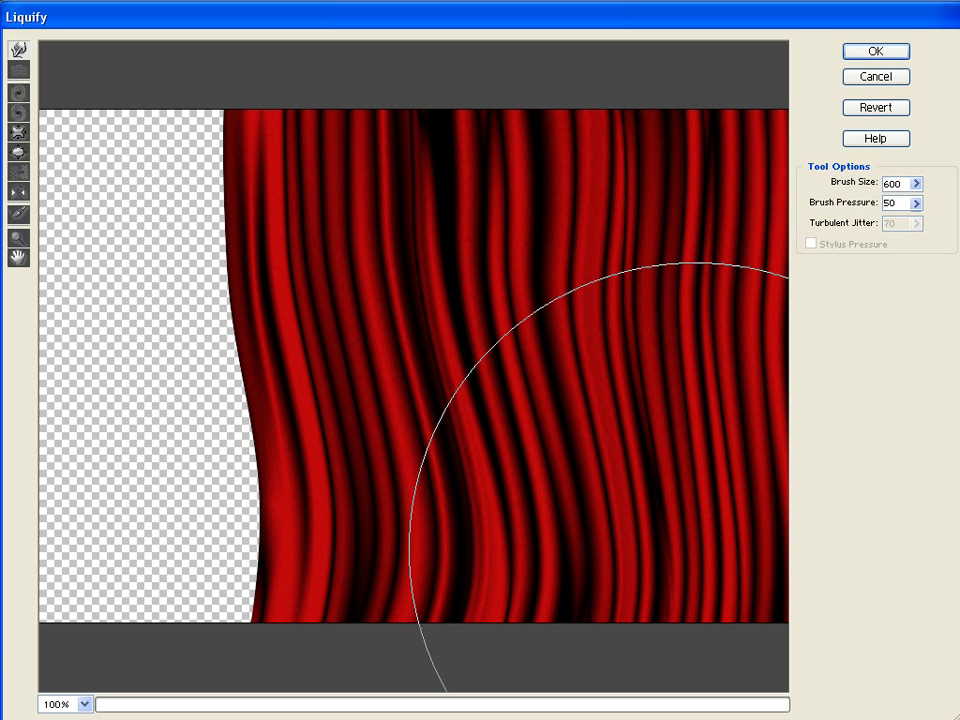
{"action": "left_click", "coordinate": [876, 54]}
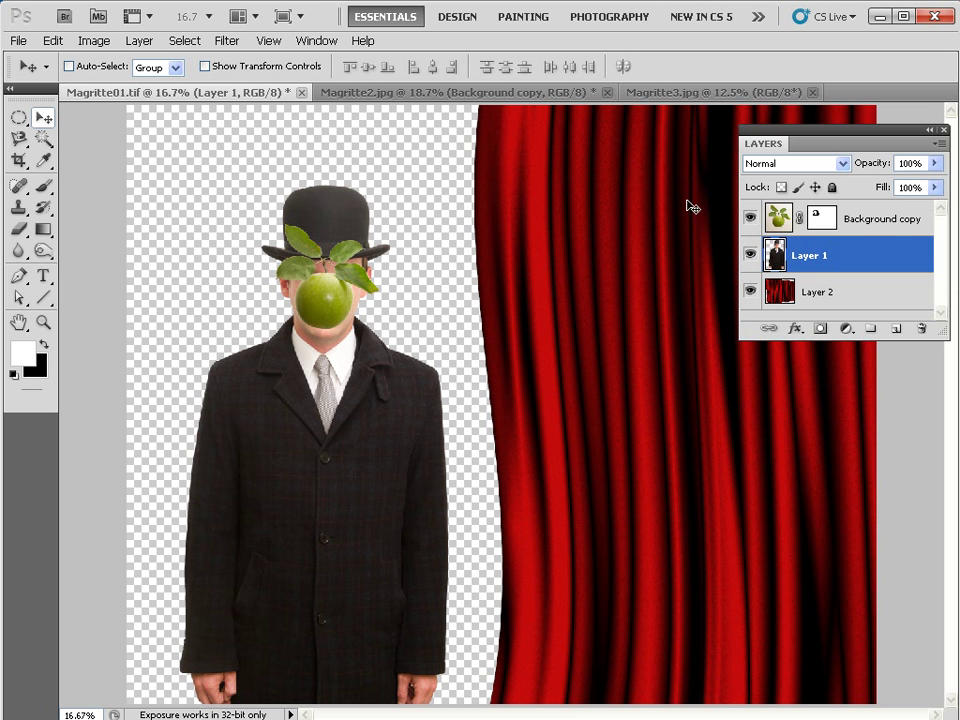
Load the man's outline as a selection, move only the selection onto the curtain, and make Layer 2 active
{"action": "left_click", "coordinate": [776, 257], "text": "ctrl"}
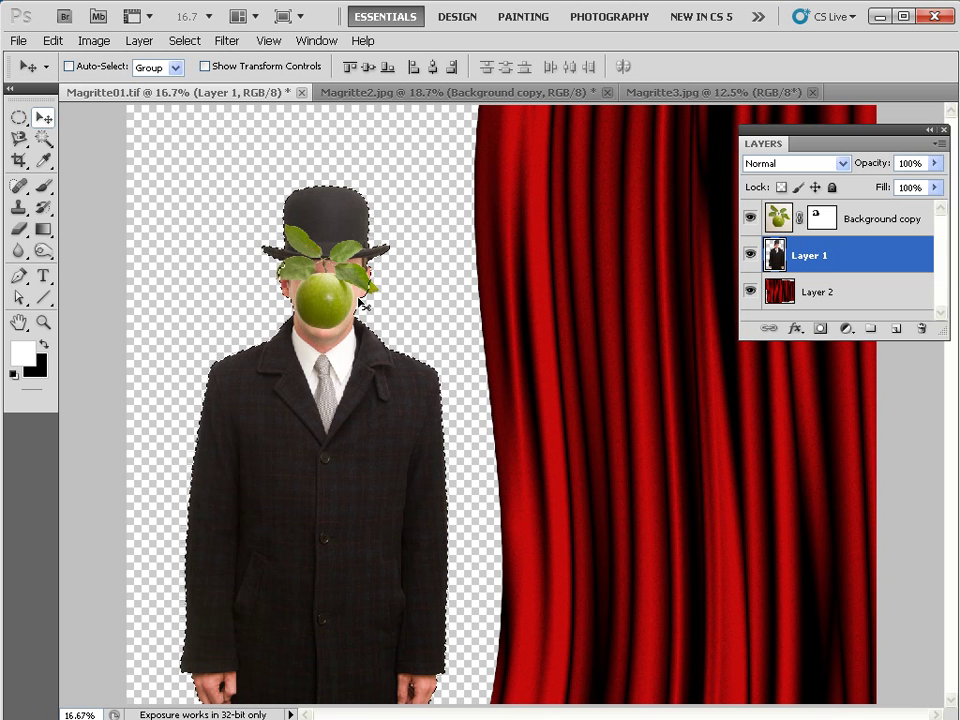
{"action": "left_click", "coordinate": [184, 42]}
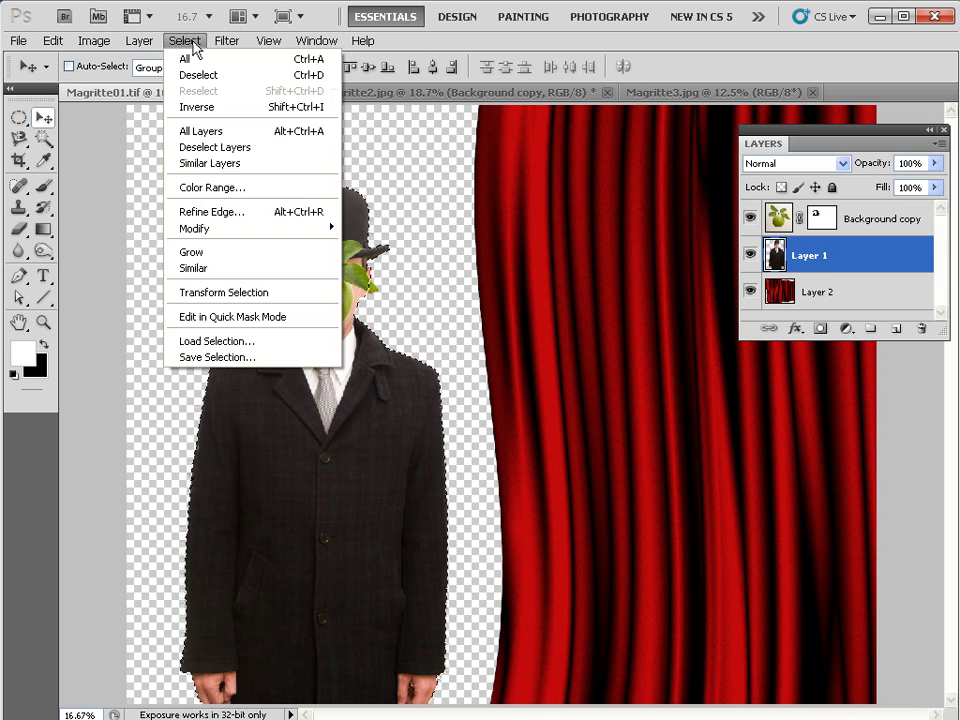
{"action": "left_click", "coordinate": [227, 290]}
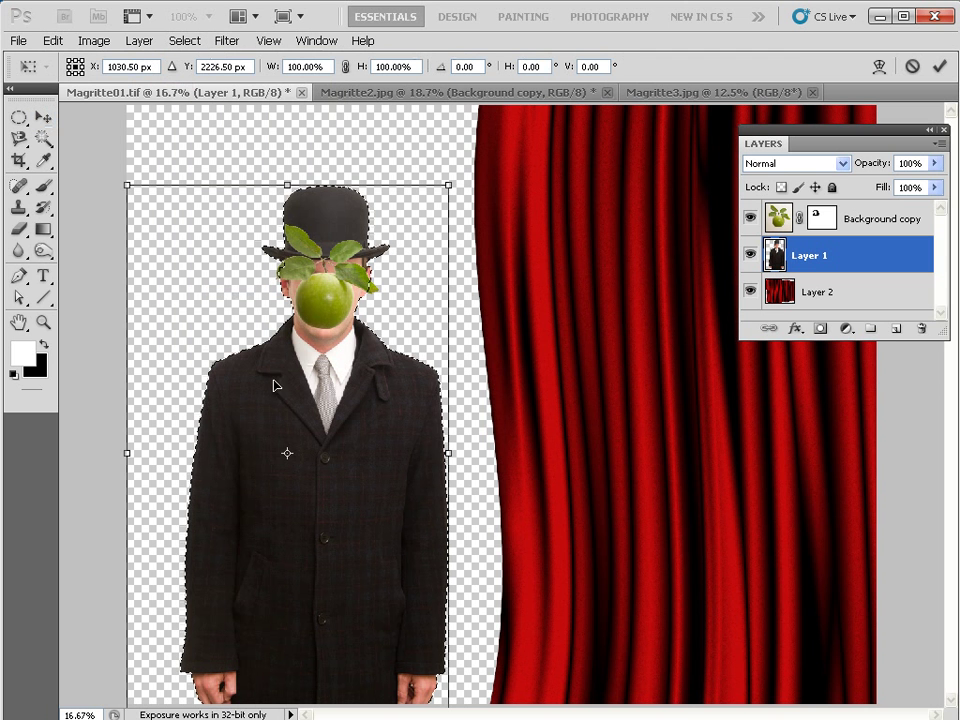
{"action": "left_click_drag", "start_coordinate": [477, 486], "coordinate": [702, 487]}
{"action": "key", "text": "Return"}
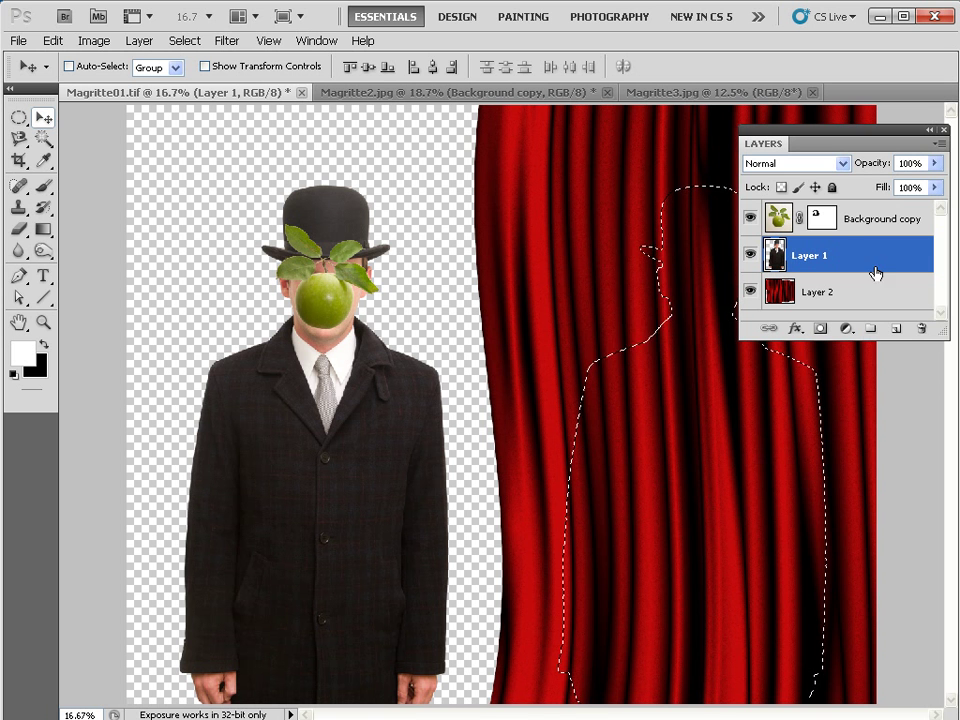
{"action": "left_click", "coordinate": [784, 291]}
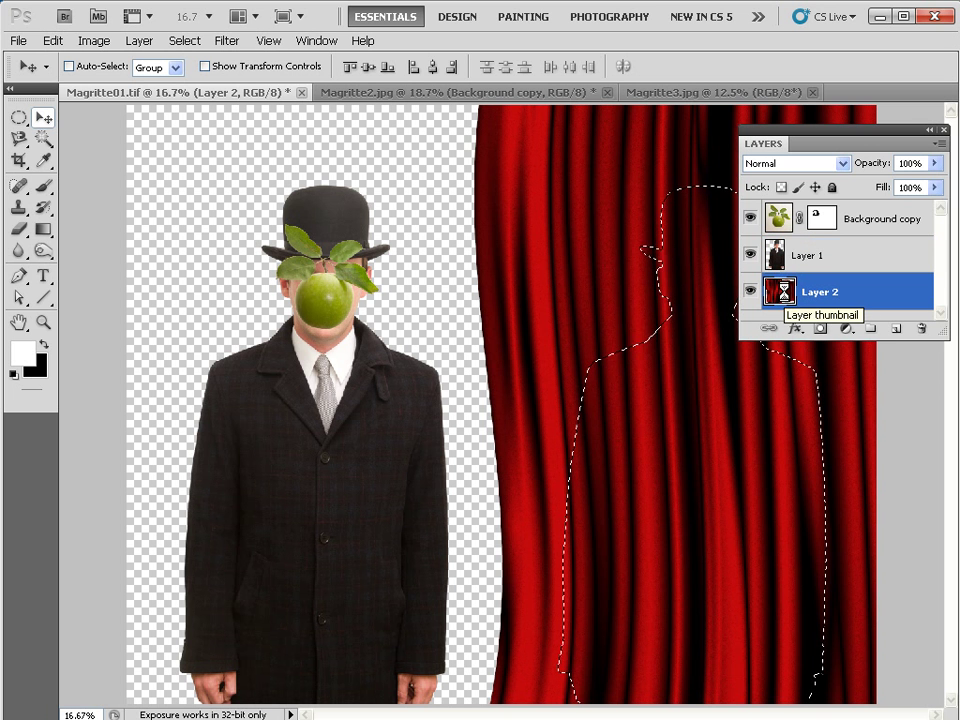
Delete the man-shaped area from the curtain layer and undo the deletion
{"action": "key", "text": "Delete"}
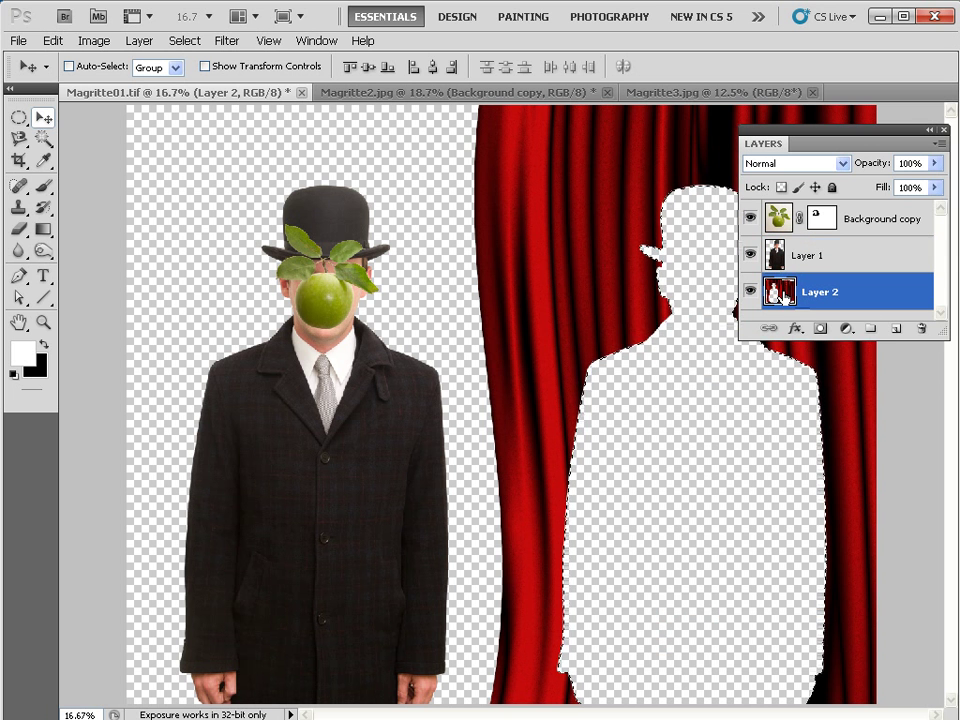
{"action": "key", "text": "shift+BackSpace"}
{"action": "key", "text": "Return"}
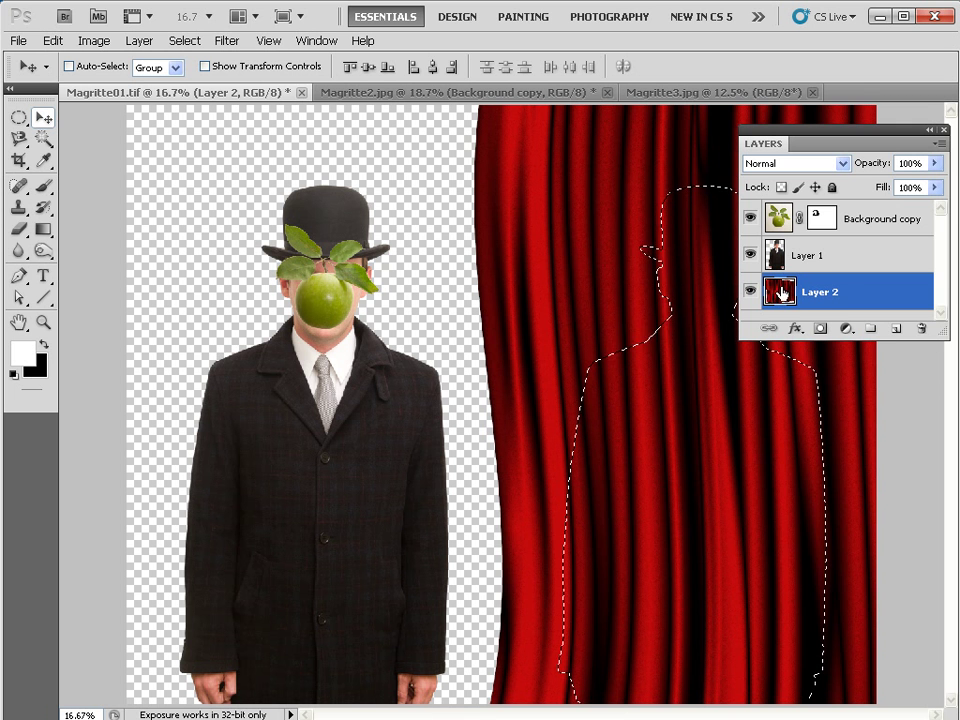
Invert the selection, add it as a layer mask on the curtain, and unlink the mask to adjust the silhouette's position
{"action": "left_click", "coordinate": [184, 42]}
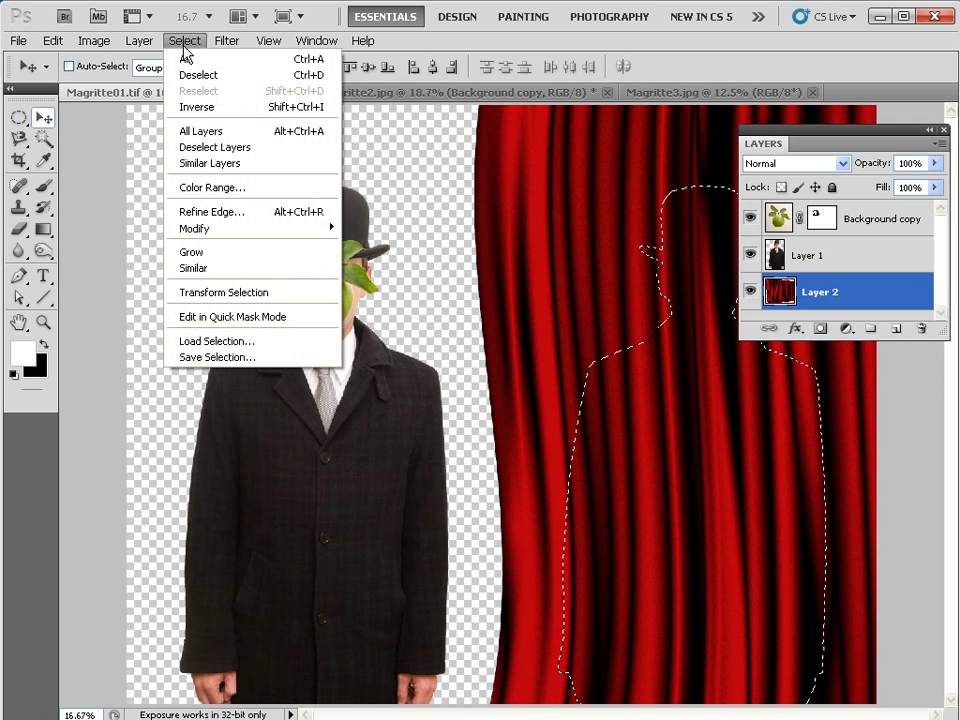
{"action": "left_click", "coordinate": [211, 108]}
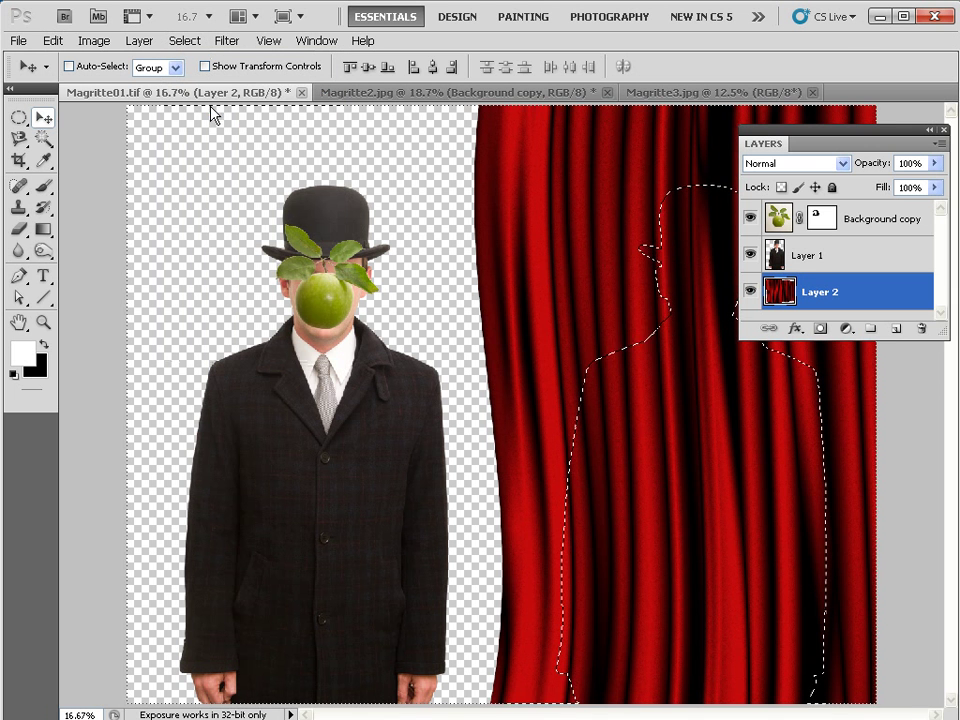
{"action": "left_click", "coordinate": [819, 331]}
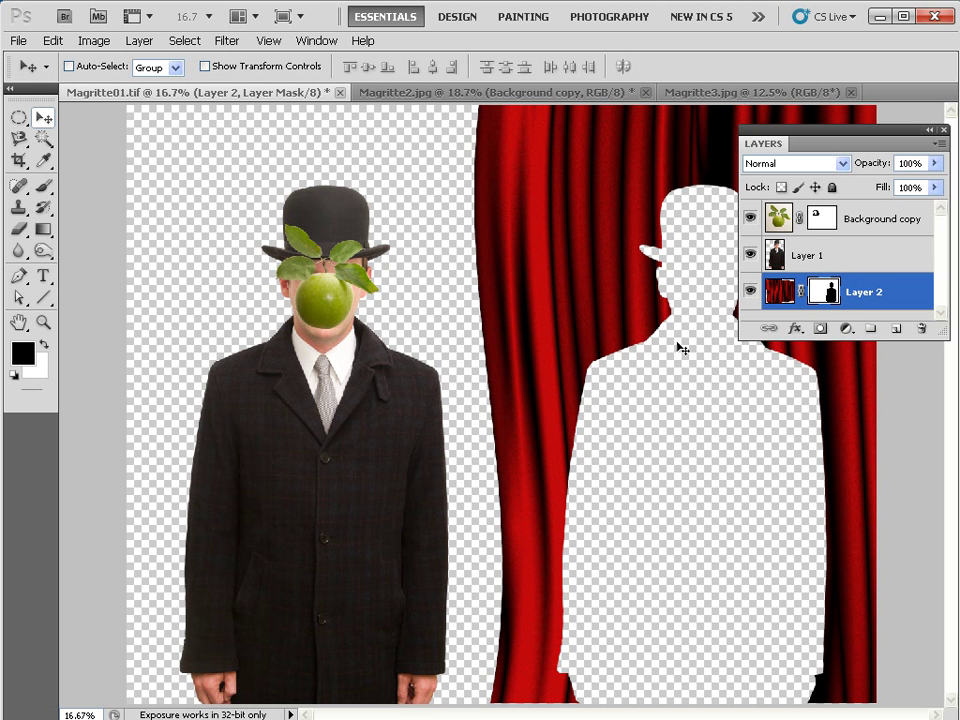
{"action": "left_click", "coordinate": [799, 292]}
{"action": "mouse_move", "coordinate": [707, 443]}
{"action": "left_mouse_down"}
{"action": "mouse_move", "coordinate": [722, 444]}
{"action": "mouse_move", "coordinate": [702, 443]}
{"action": "left_mouse_up"}
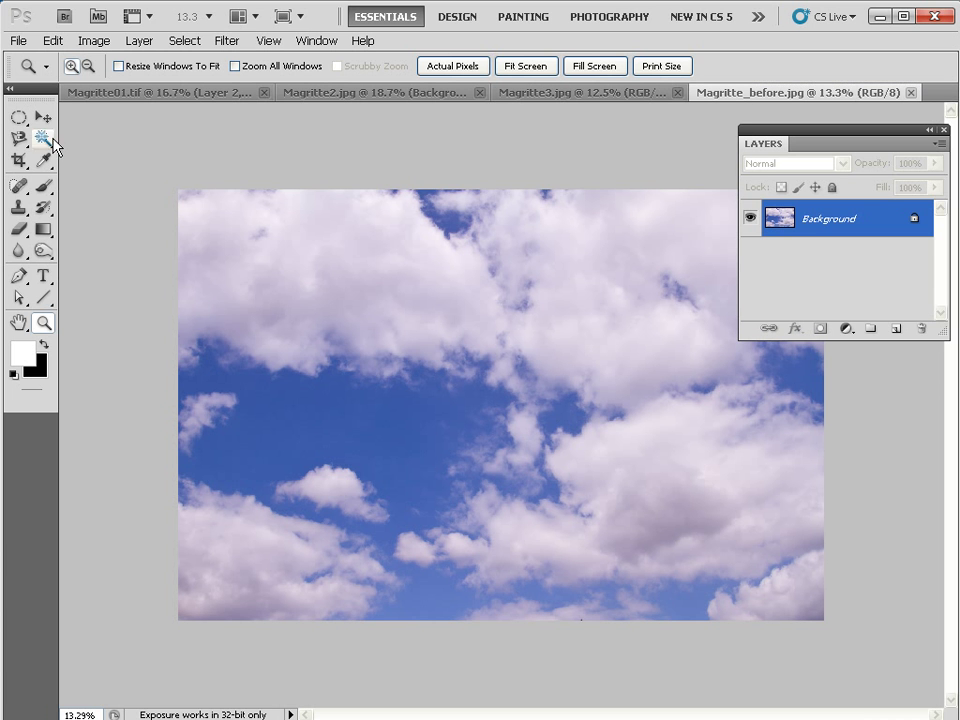
Copy the entire sky image from Magritte_before.jpg into Magritte01.tif and place its layer below the curtain
{"action": "left_click", "coordinate": [195, 40]}
{"action": "left_click", "coordinate": [182, 57]}
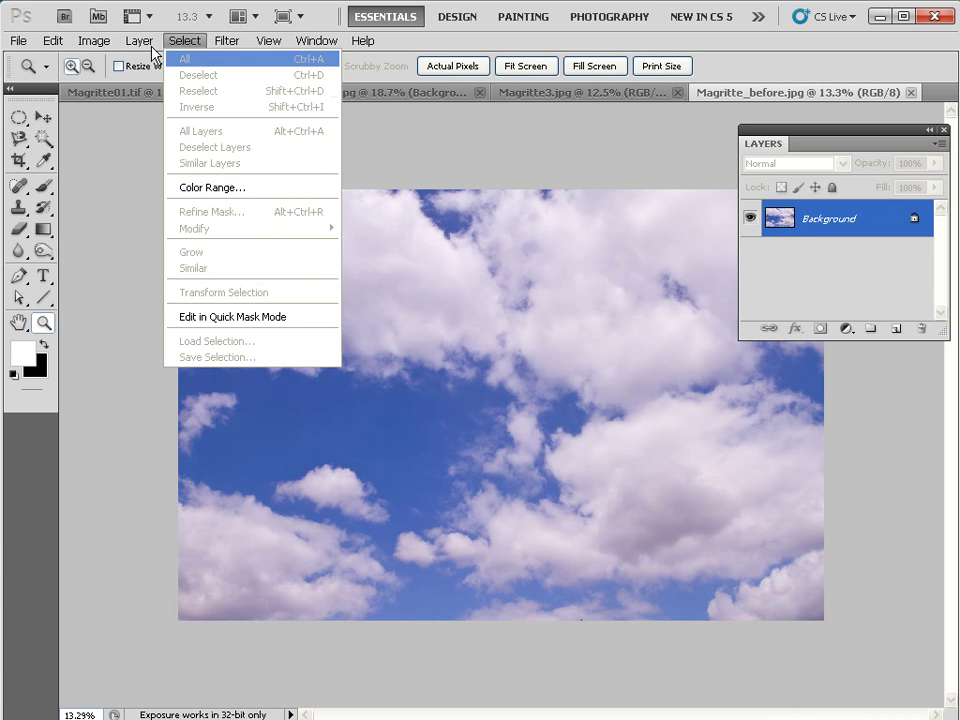
{"action": "left_click", "coordinate": [50, 40]}
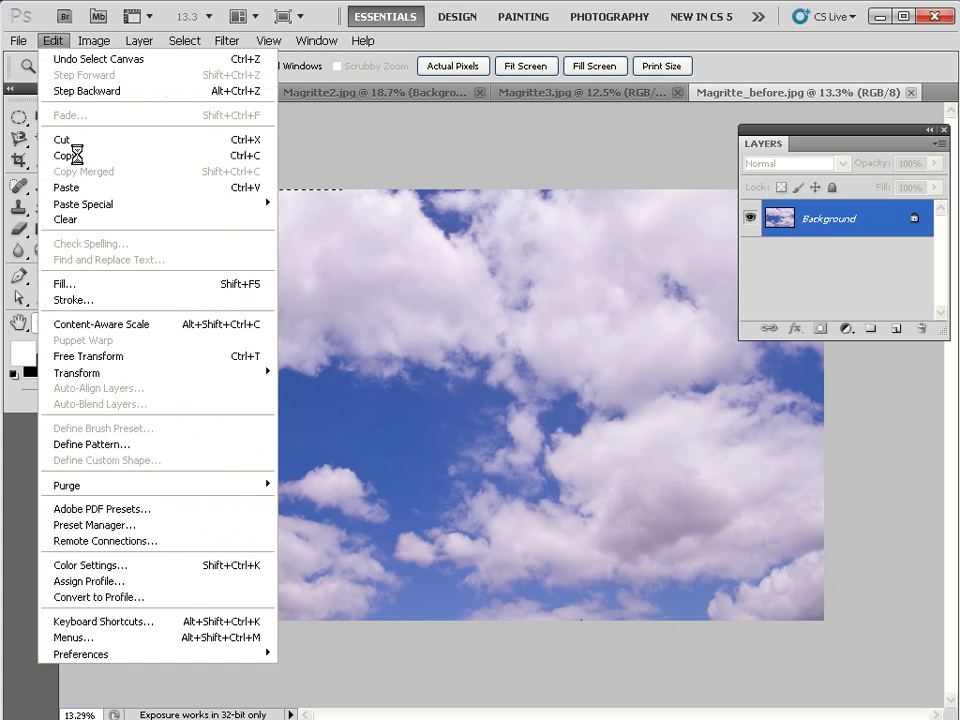
{"action": "left_click", "coordinate": [60, 156]}
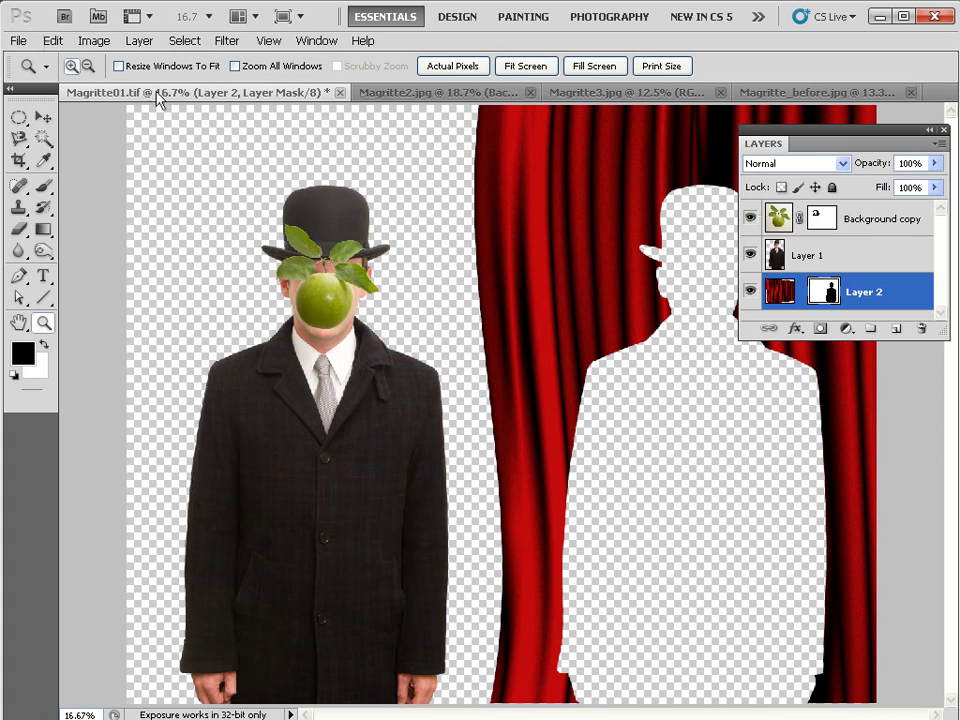
{"action": "left_click", "coordinate": [156, 93]}
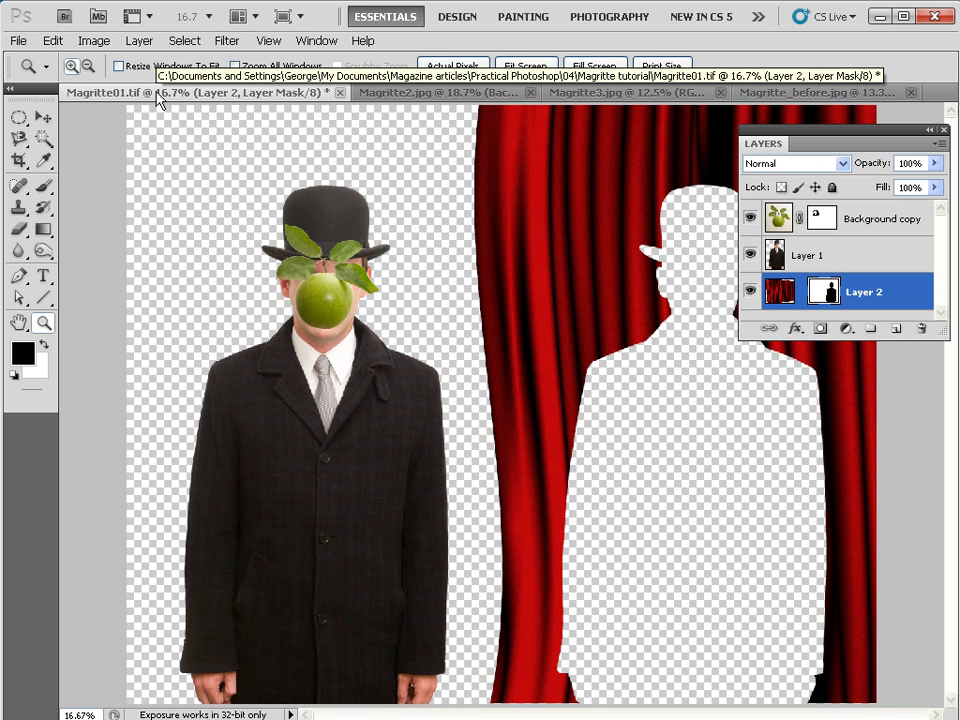
{"action": "key", "text": "ctrl+v"}
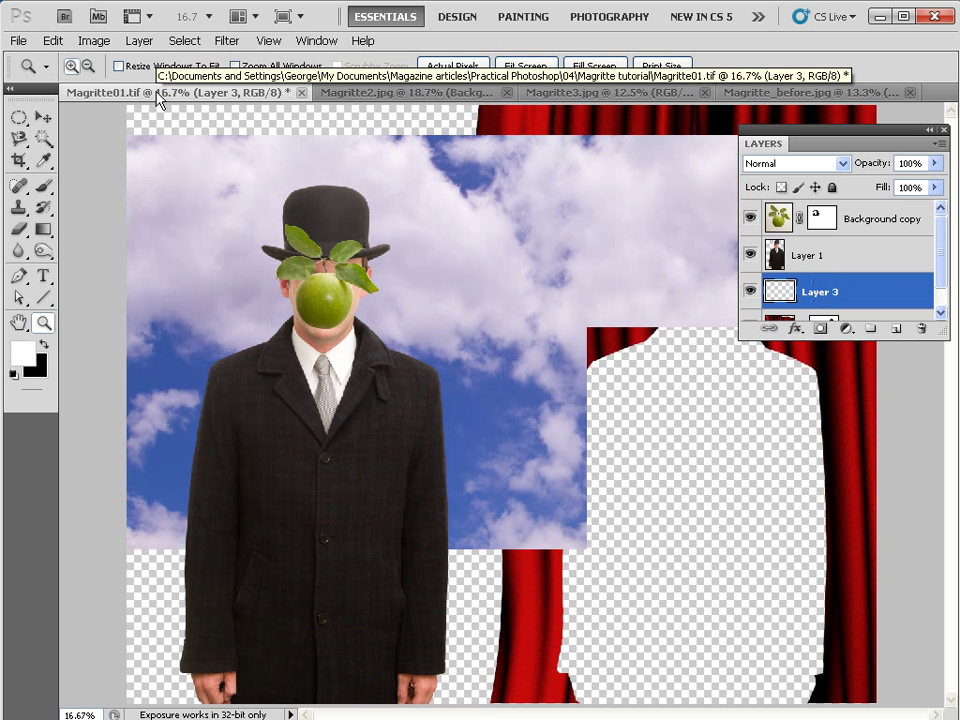
{"action": "scroll", "coordinate": [880, 280], "scroll_direction": "down", "scroll_amount": 1}
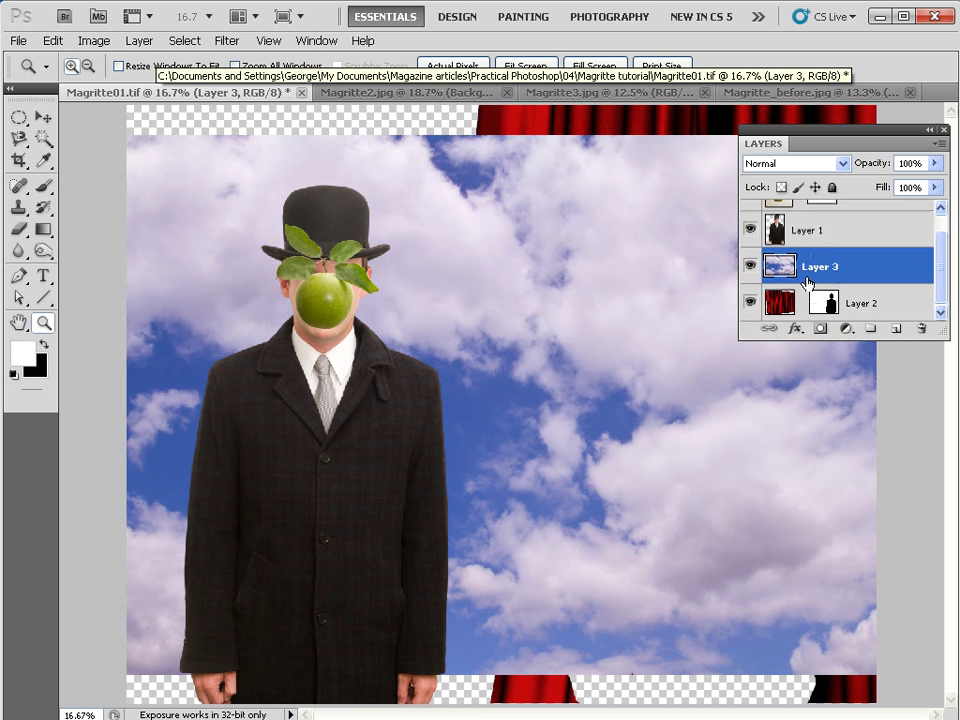
{"action": "left_click_drag", "start_coordinate": [779, 276], "coordinate": [774, 324]}
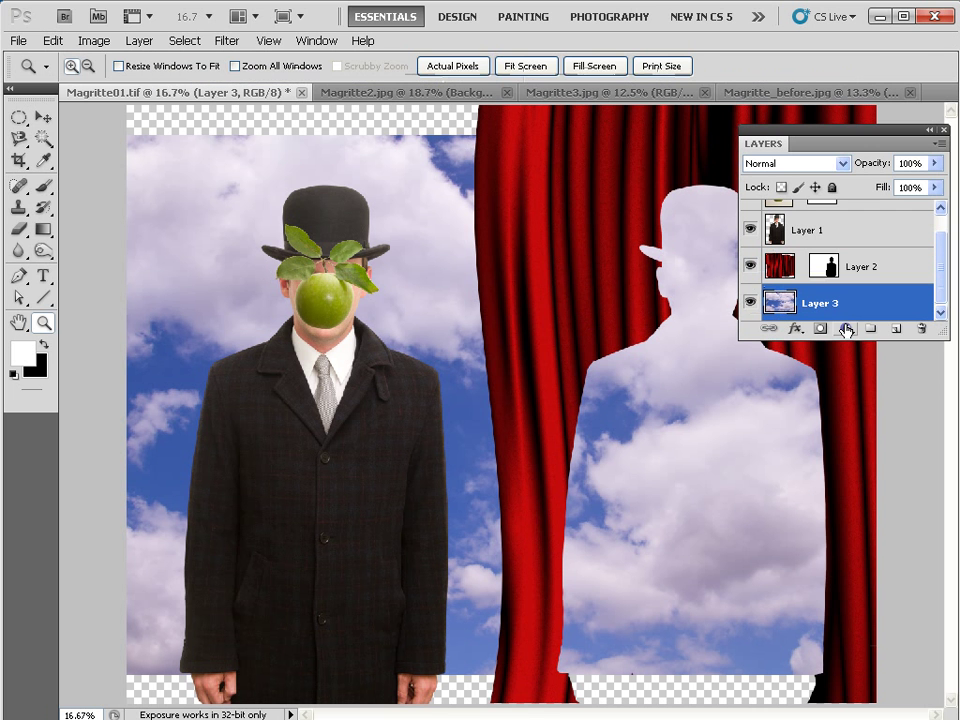
Stretch the sky layer to about 111% height to cover the full canvas height and shift it left to X 2460 px
{"action": "key", "text": "ctrl+t"}
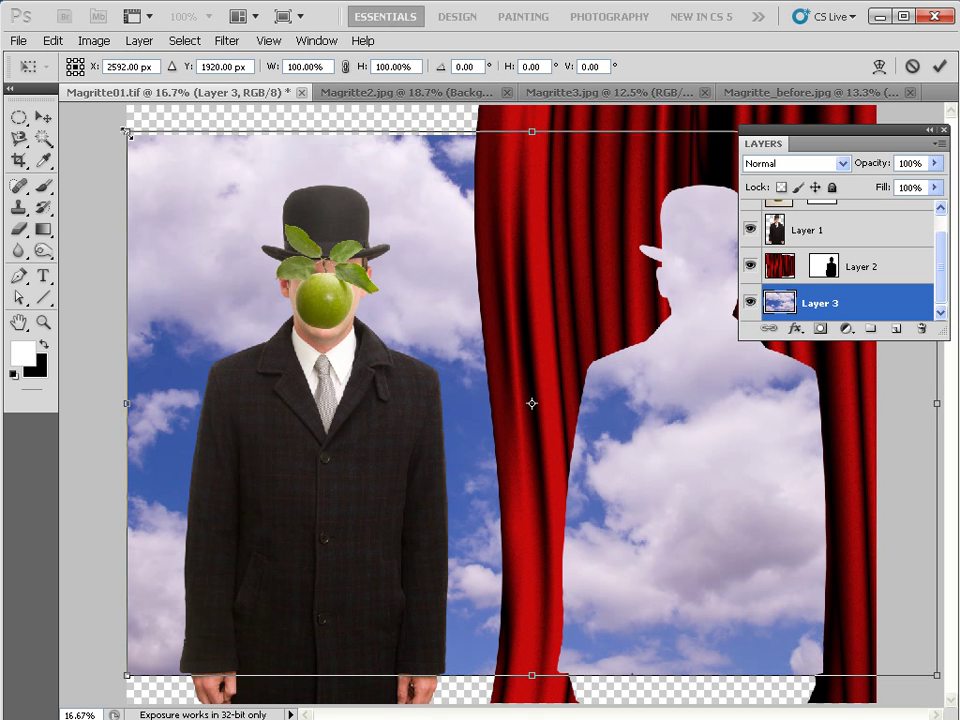
{"action": "left_click_drag", "start_coordinate": [127, 134], "coordinate": [128, 107]}
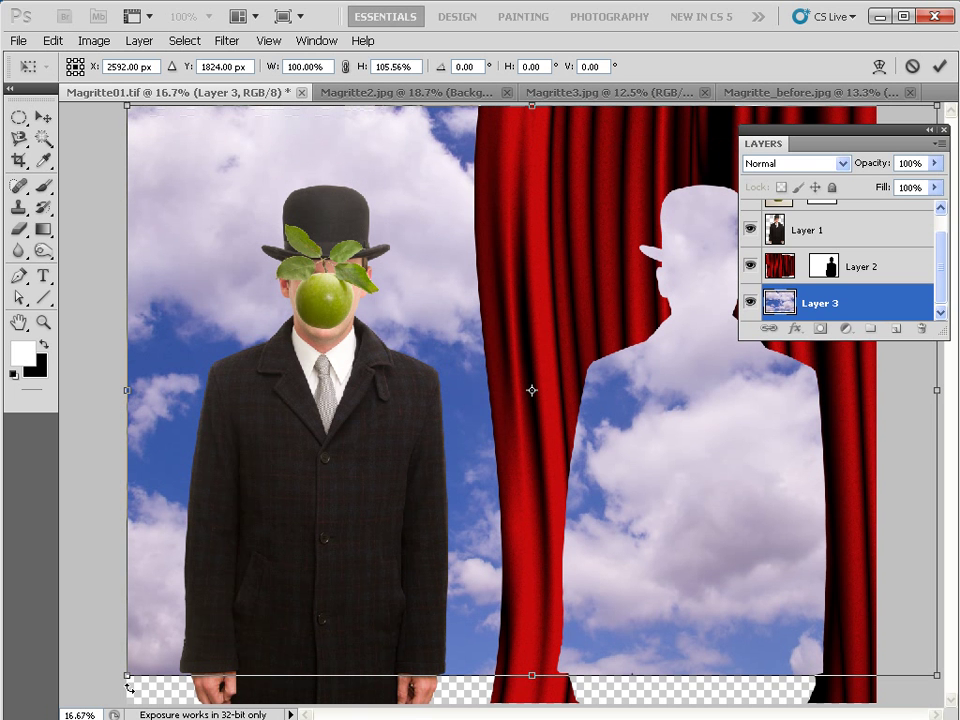
{"action": "left_click_drag", "start_coordinate": [127, 676], "coordinate": [125, 703]}
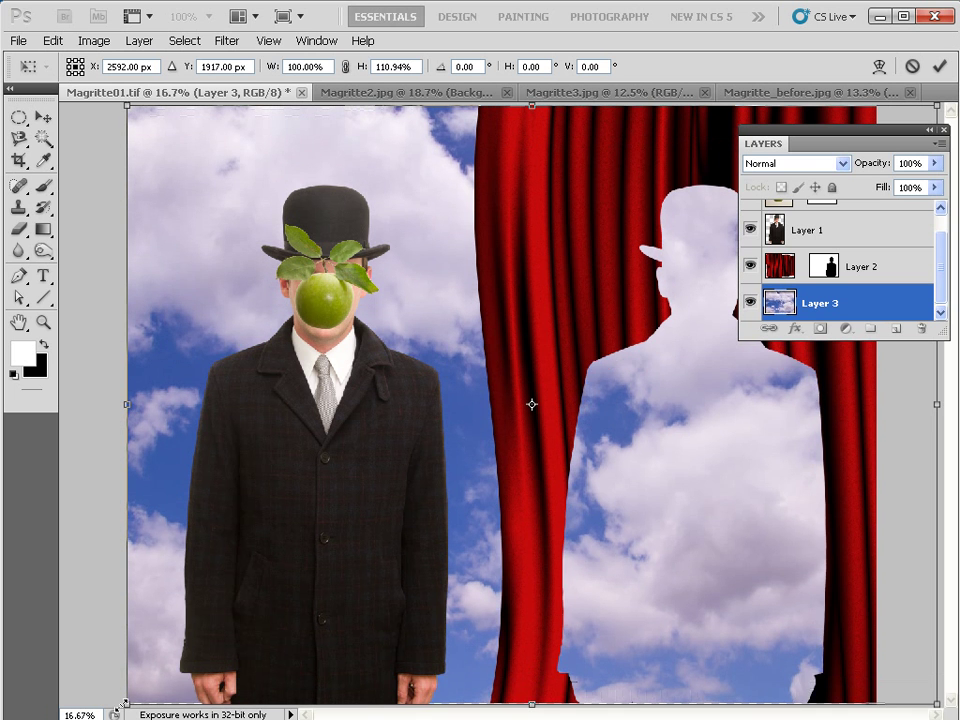
{"action": "mouse_move", "coordinate": [714, 484]}
{"action": "left_mouse_down"}
{"action": "mouse_move", "coordinate": [705, 486]}
{"action": "mouse_move", "coordinate": [725, 486]}
{"action": "left_mouse_up"}
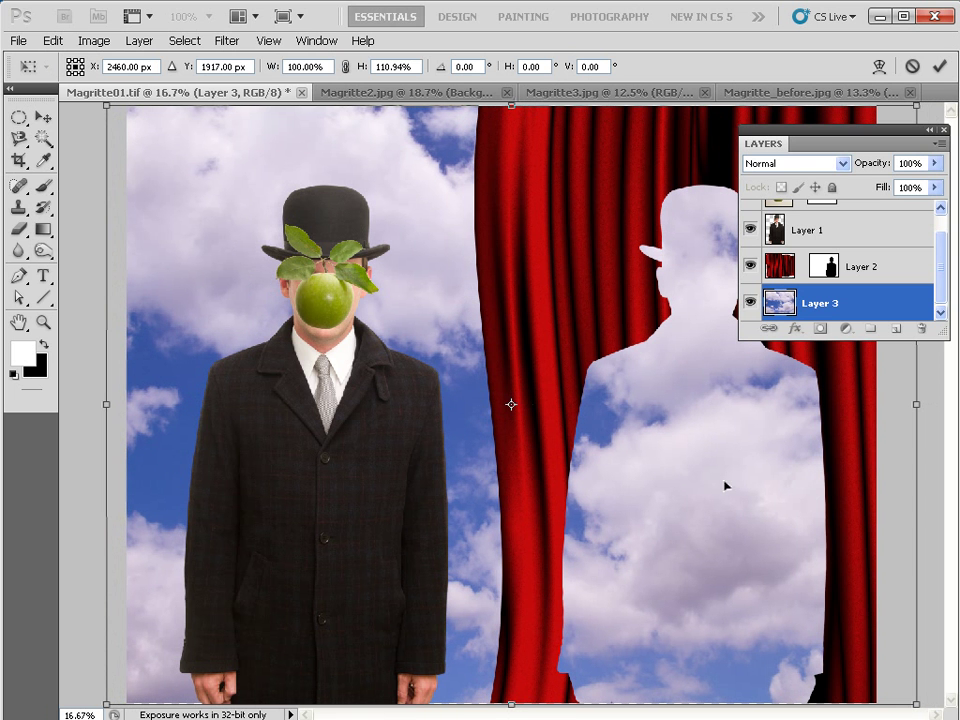
{"action": "key", "text": "z"}
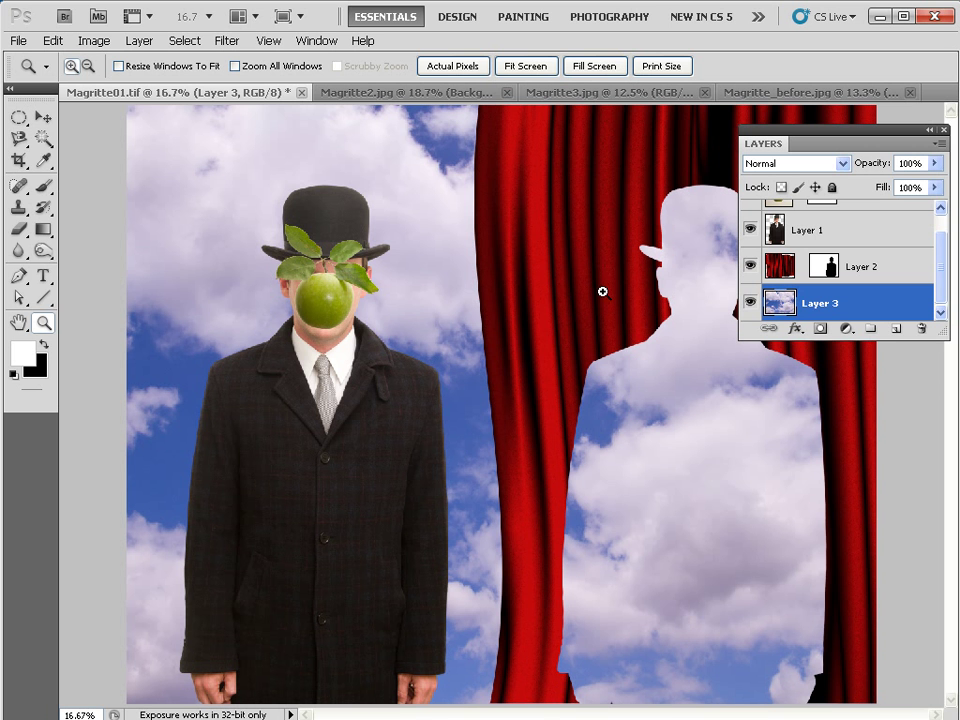
Select a full-height rectangular strip of the sky, copy it to its own layer, and move it behind the silhouette cutout
{"action": "left_click_drag", "start_coordinate": [19, 117], "coordinate": [62, 116]}
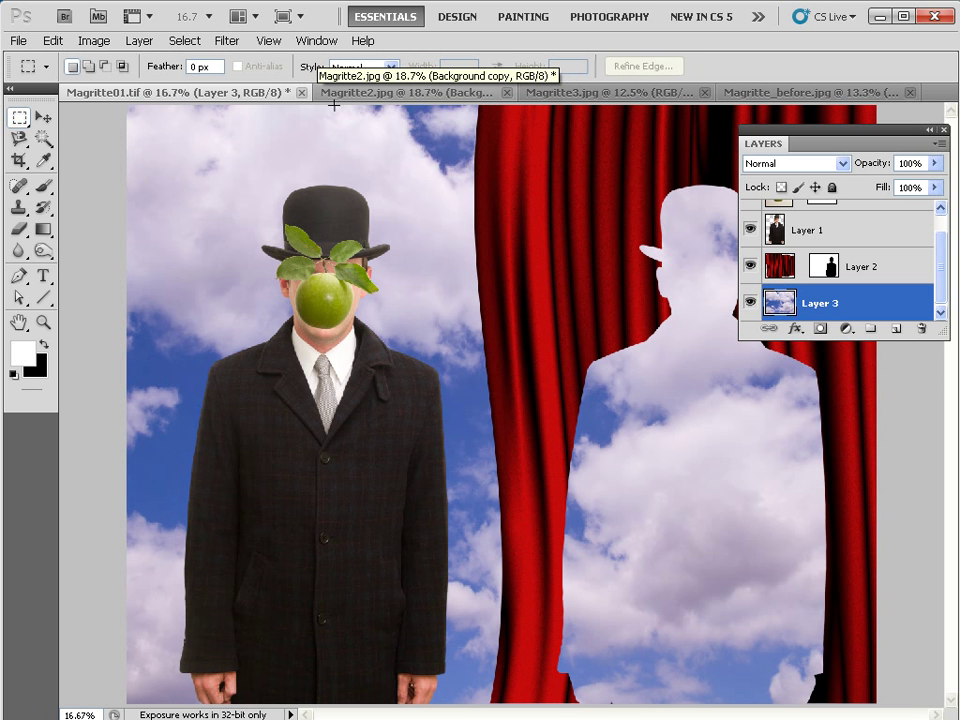
{"action": "left_click_drag", "start_coordinate": [410, 263], "coordinate": [651, 705]}
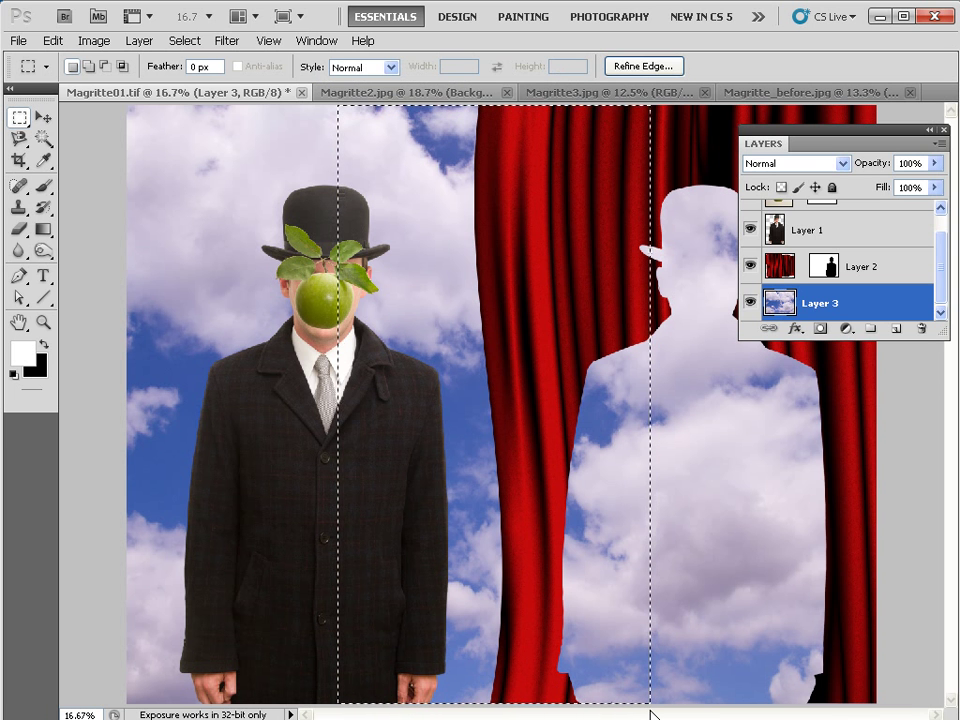
{"action": "left_click", "coordinate": [43, 117]}
{"action": "left_click_drag", "start_coordinate": [424, 287], "coordinate": [598, 302]}
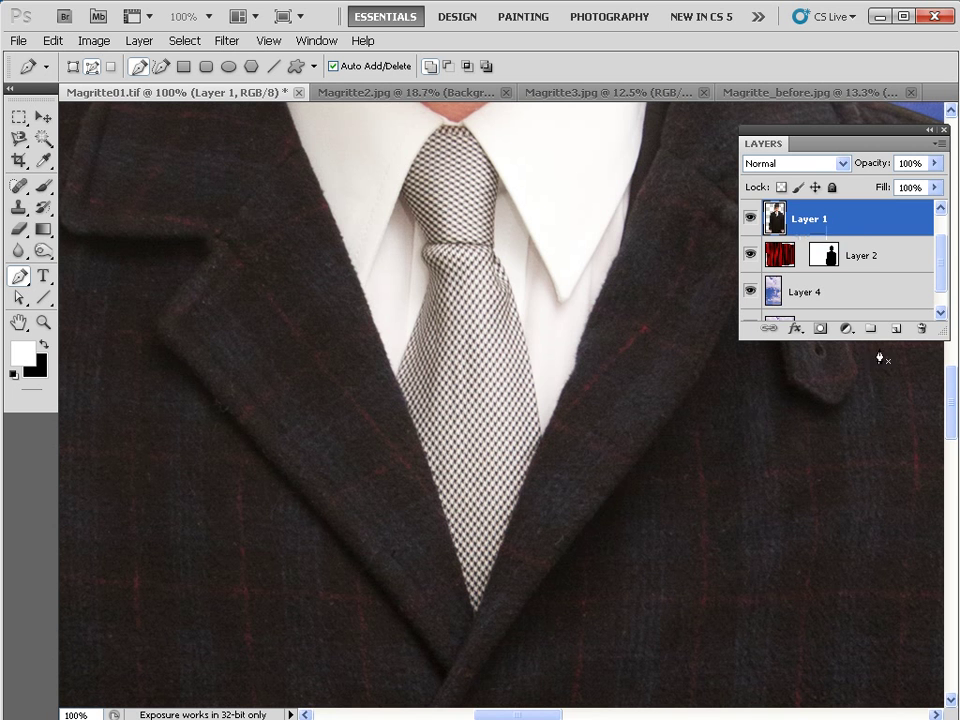
Create a new layer above Layer 1 and trace the tie's left edge down to its tip with the Pen tool
{"action": "left_click", "coordinate": [896, 329]}
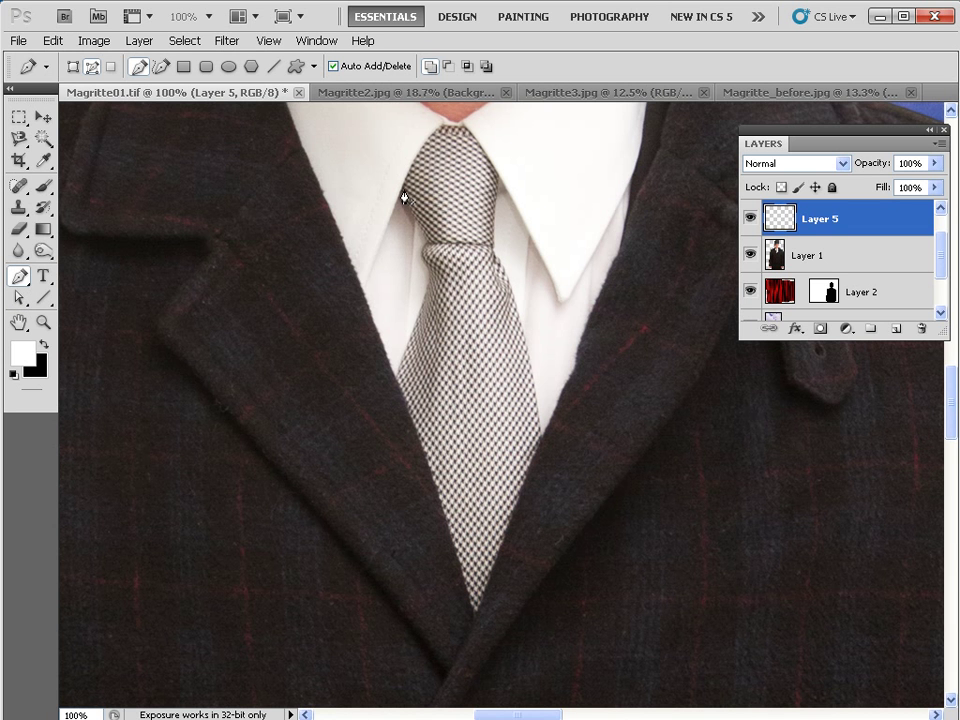
{"action": "left_click", "coordinate": [426, 253]}
{"action": "mouse_move", "coordinate": [436, 287]}
{"action": "left_mouse_down"}
{"action": "mouse_move", "coordinate": [484, 272]}
{"action": "mouse_move", "coordinate": [441, 272]}
{"action": "left_mouse_up"}
{"action": "left_click", "coordinate": [396, 380]}
{"action": "left_click", "coordinate": [430, 470]}
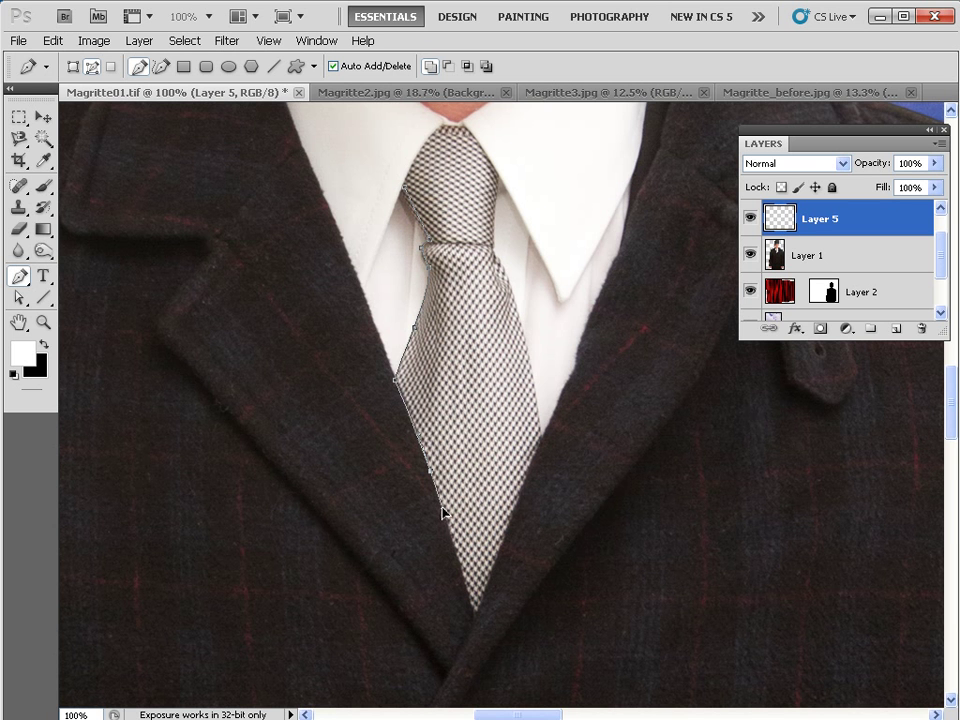
{"action": "left_click", "coordinate": [468, 597]}
{"action": "left_click", "coordinate": [477, 612]}
Trace the tie's right edge and knot with the Pen tool and close the path at its starting point
{"action": "left_click", "coordinate": [519, 497]}
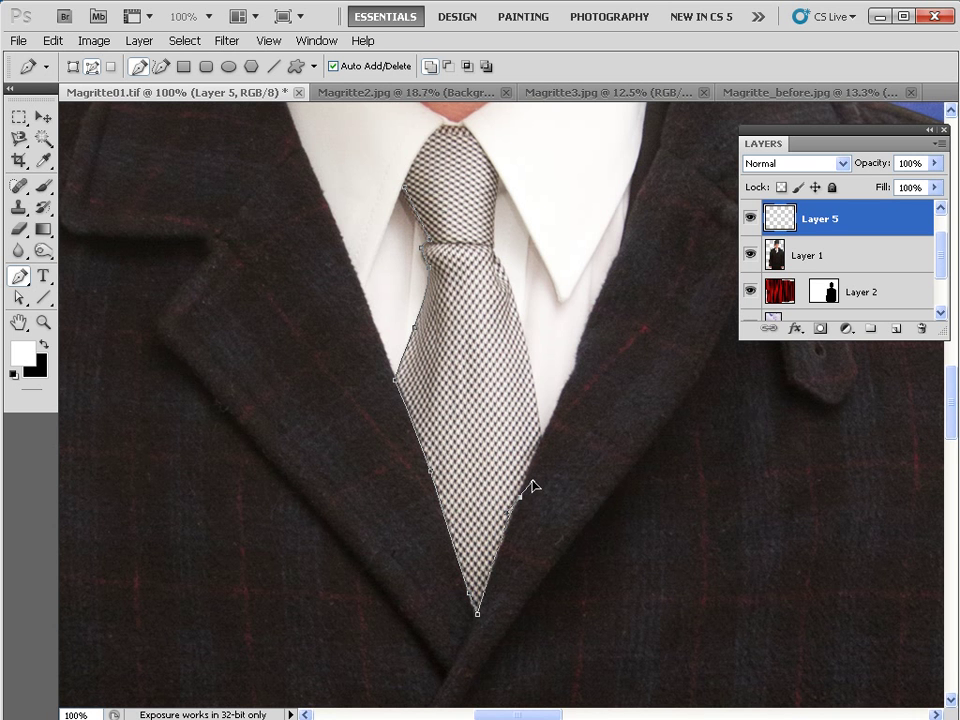
{"action": "left_click", "coordinate": [534, 463]}
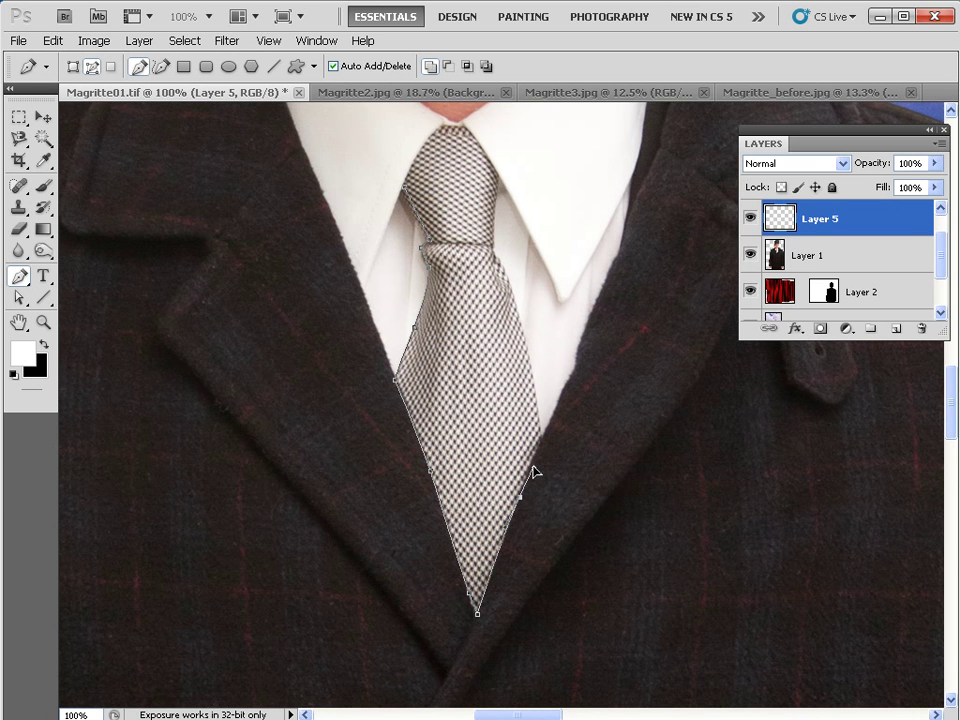
{"action": "left_click", "coordinate": [529, 349]}
{"action": "left_click", "coordinate": [517, 308]}
{"action": "left_click", "coordinate": [505, 271]}
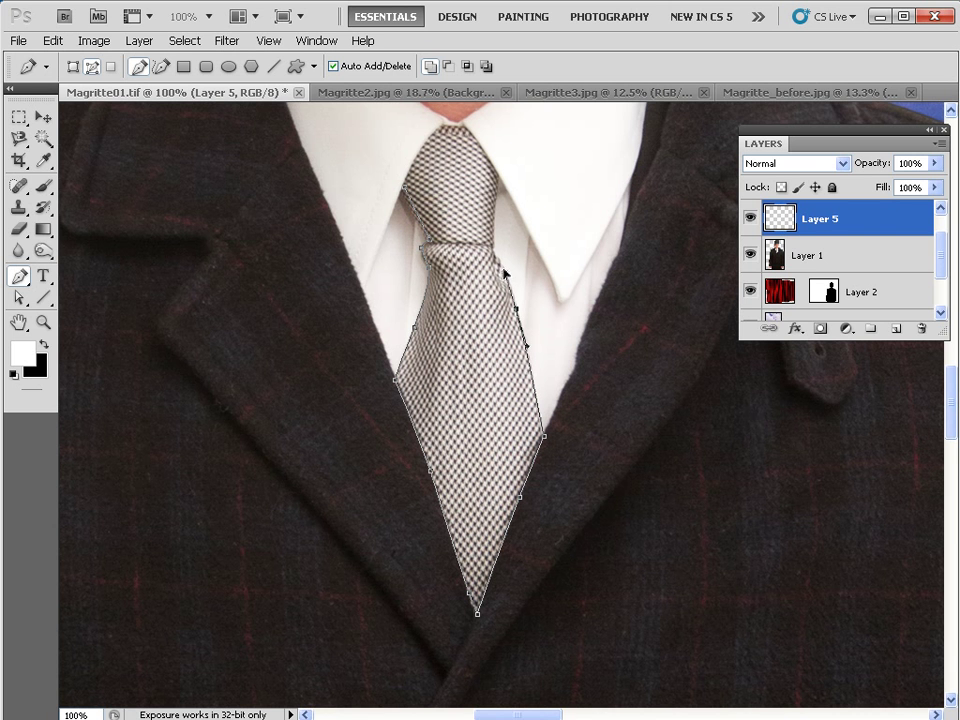
{"action": "left_click", "coordinate": [493, 253]}
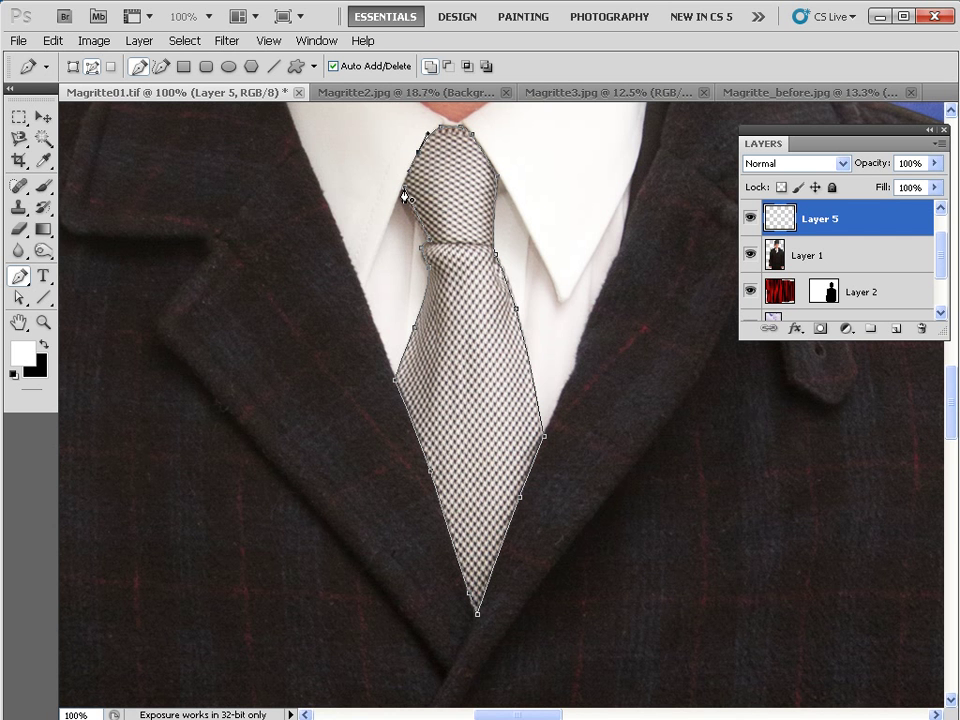
{"action": "left_click", "coordinate": [405, 197]}
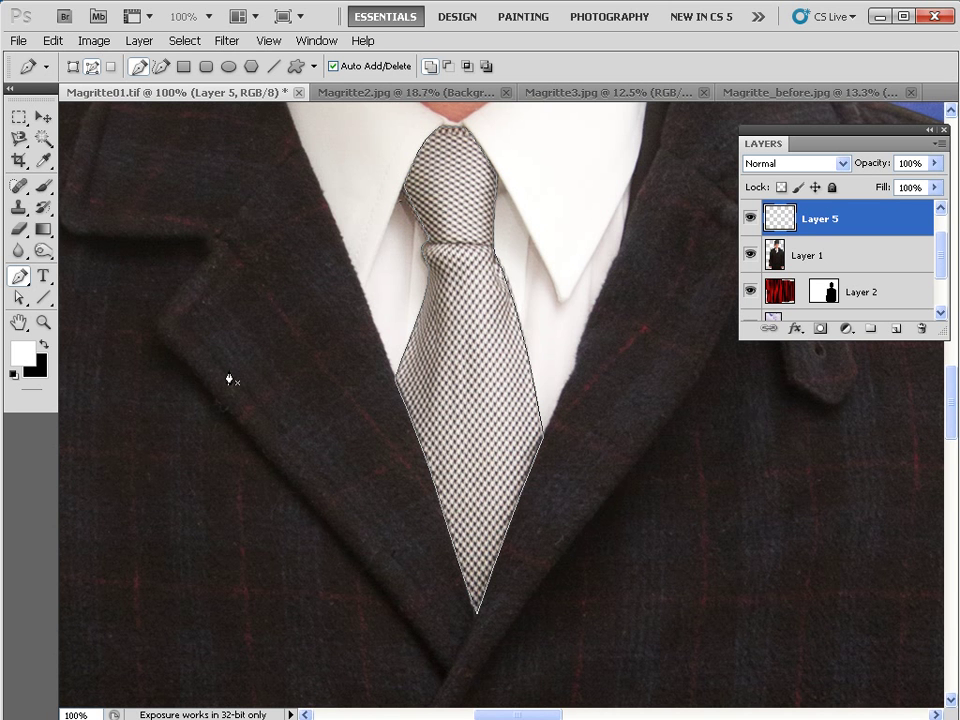
Convert the tie path into a new anti-aliased selection with a 1-pixel feather radius
{"action": "left_click", "coordinate": [18, 298]}
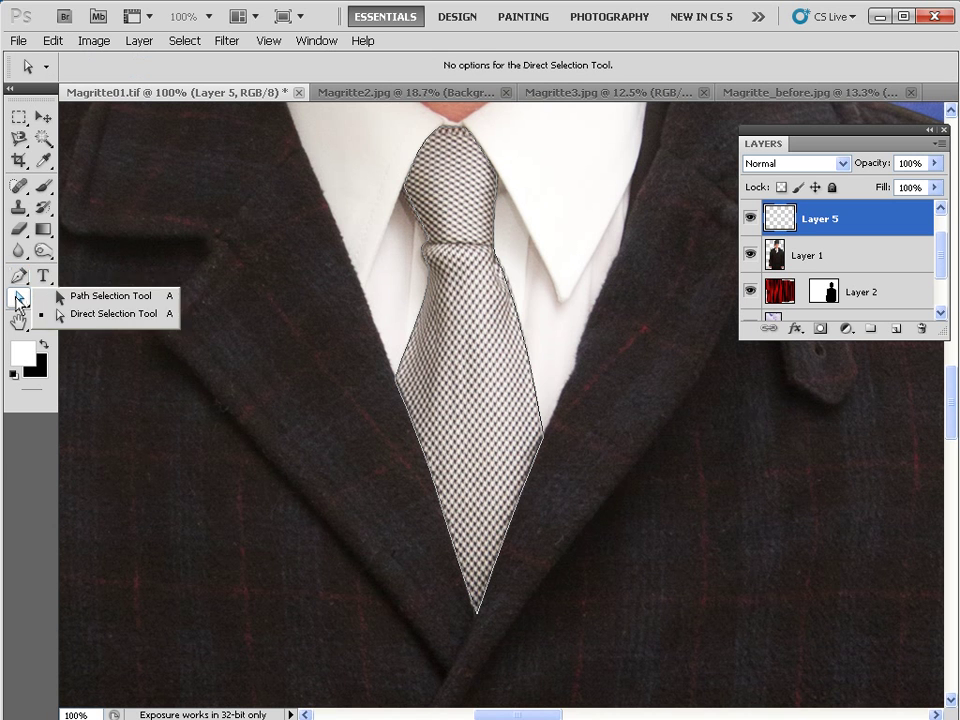
{"action": "left_click", "coordinate": [60, 313]}
{"action": "left_click", "coordinate": [414, 333]}
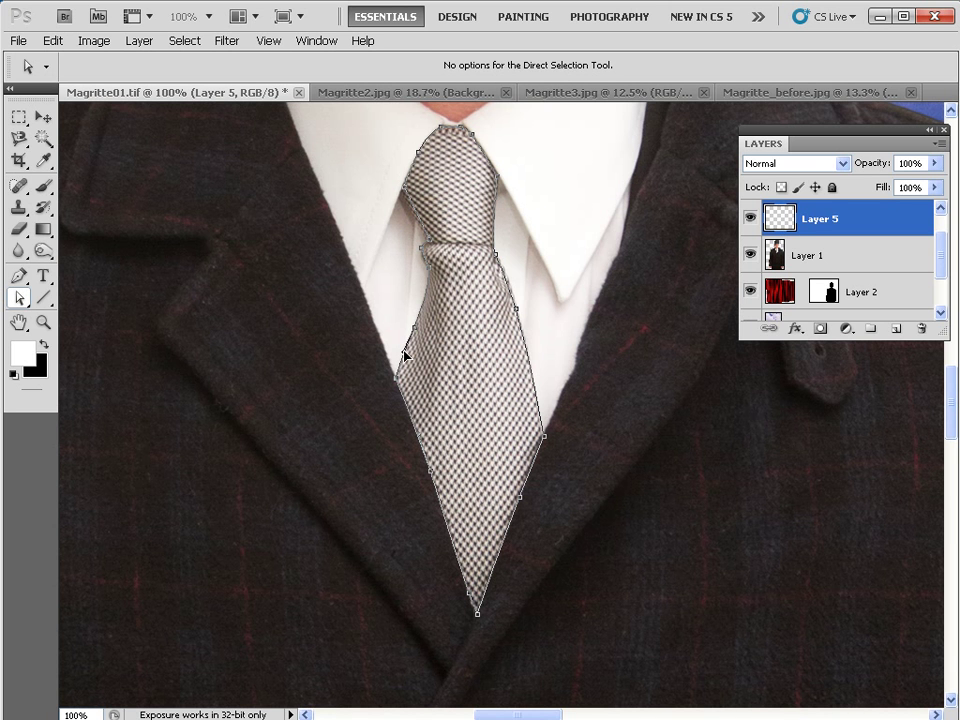
{"action": "right_click", "coordinate": [457, 186]}
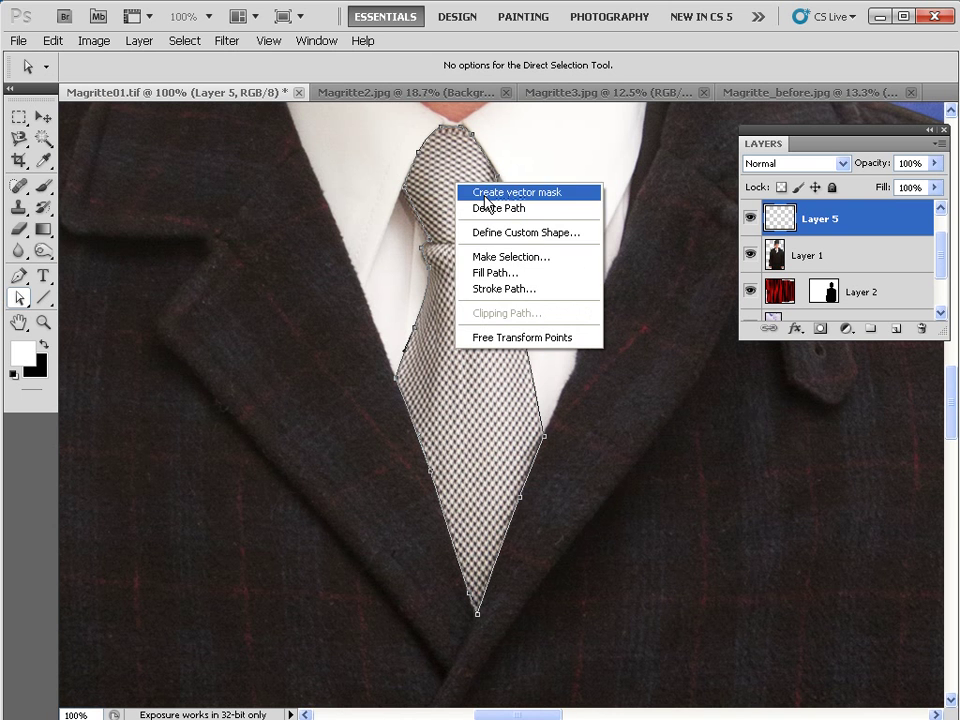
{"action": "left_click", "coordinate": [500, 257]}
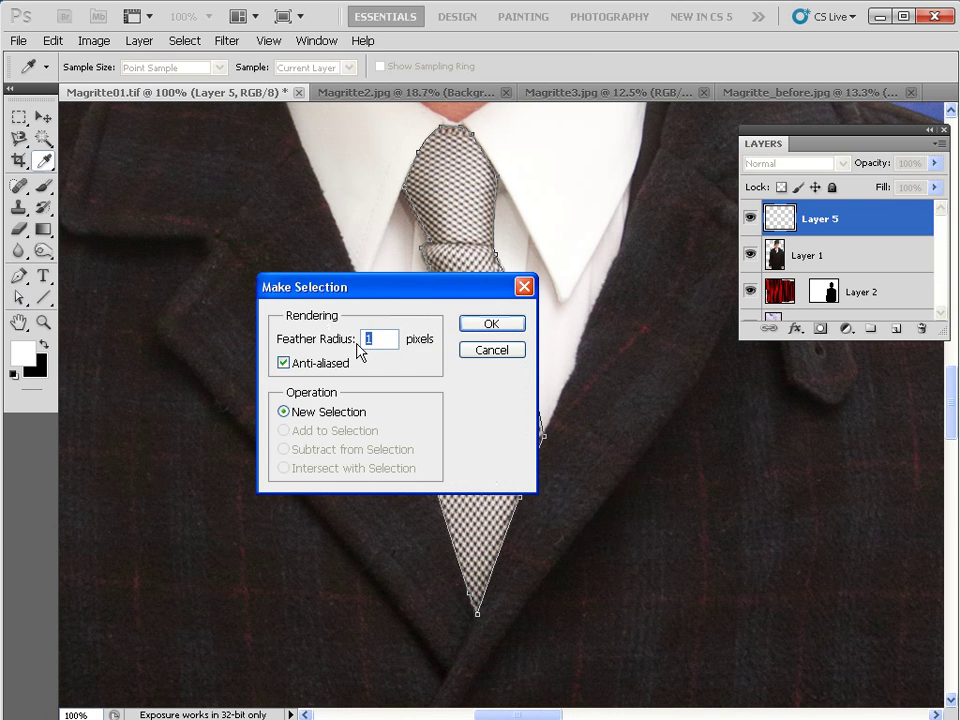
{"action": "left_click", "coordinate": [485, 331]}
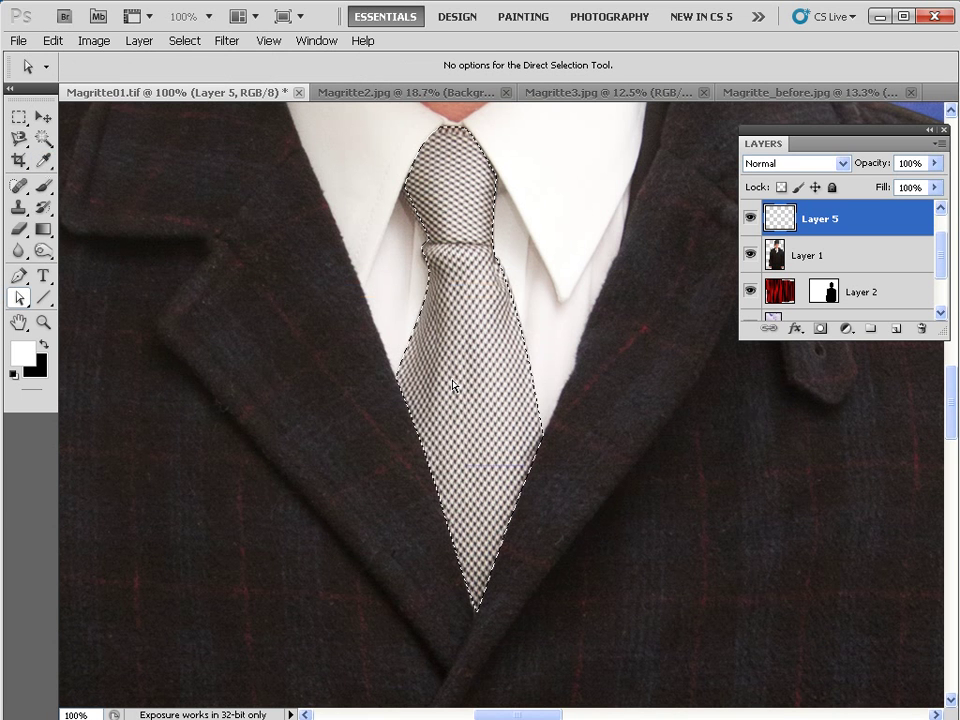
Fill the tie selection on Layer 5 with a bright red color in Normal mode at 100% opacity
{"action": "key", "text": "ctrl+minus"}
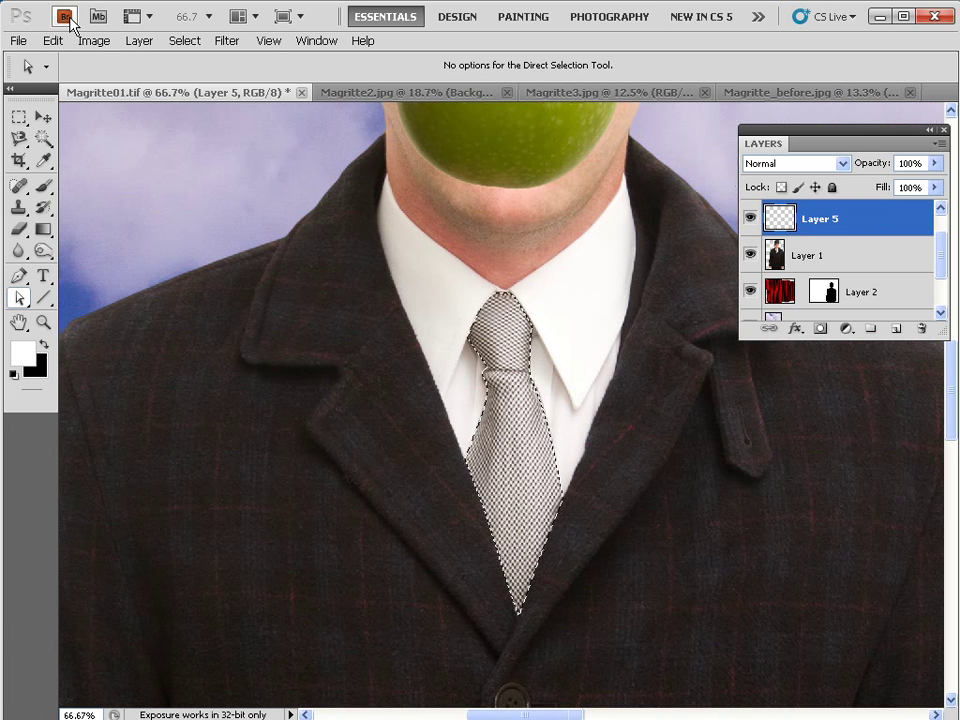
{"action": "left_click", "coordinate": [52, 41]}
{"action": "left_click", "coordinate": [72, 284]}
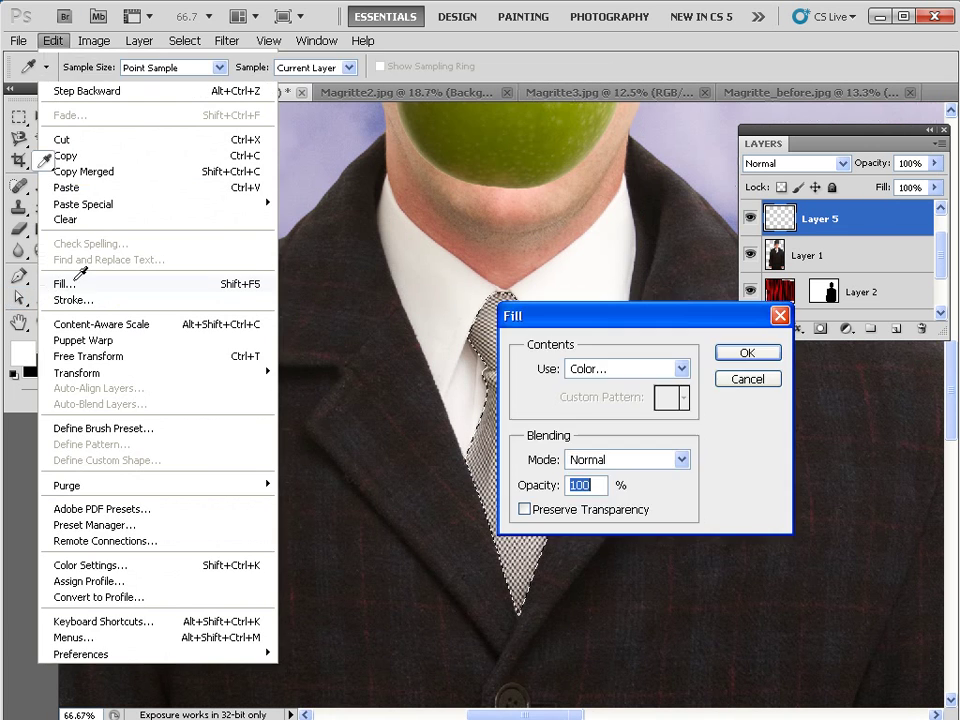
{"action": "left_click", "coordinate": [588, 372]}
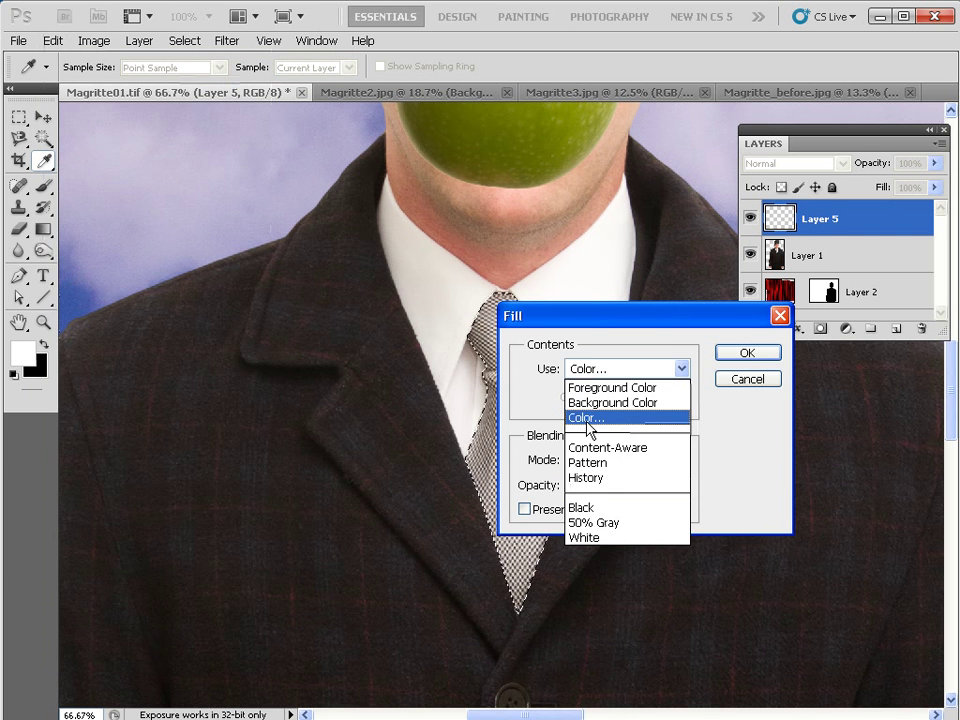
{"action": "left_click", "coordinate": [588, 418]}
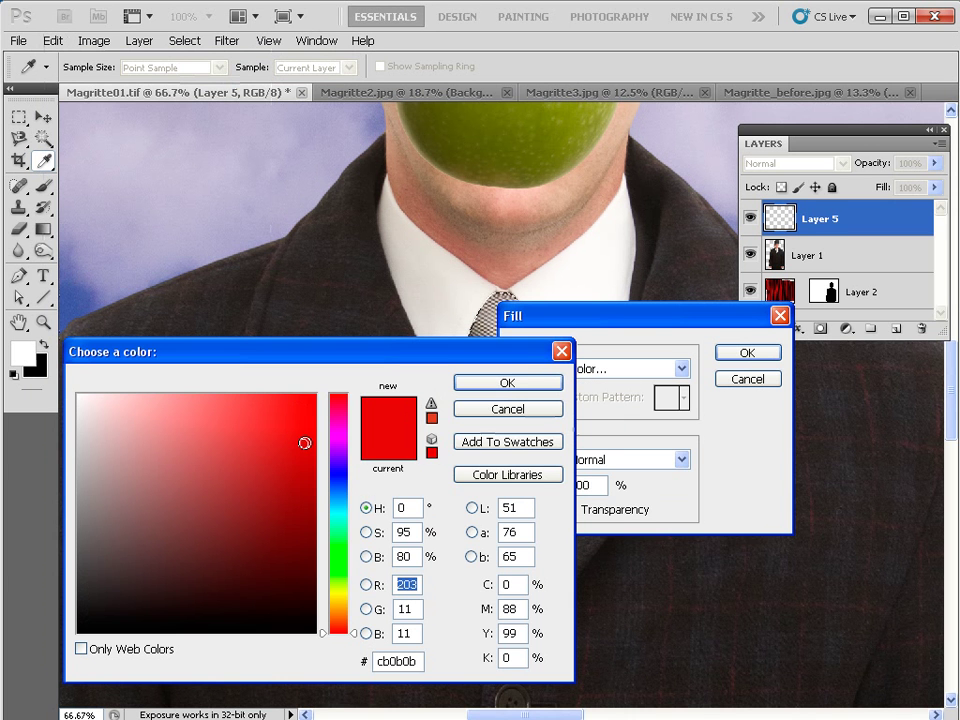
{"action": "left_click", "coordinate": [507, 383]}
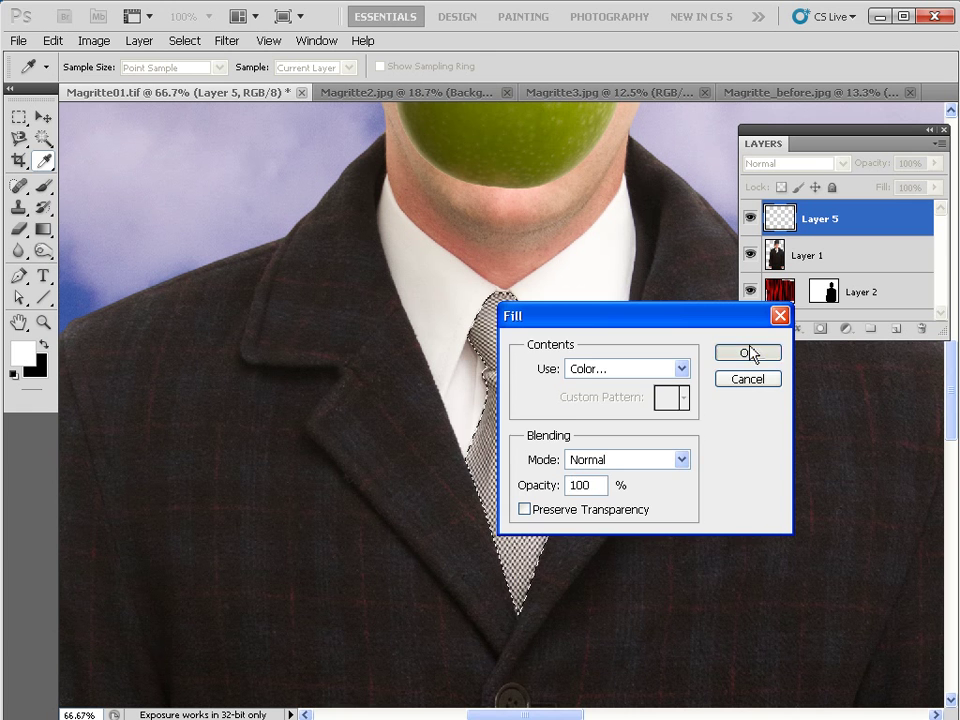
{"action": "left_click", "coordinate": [747, 352]}
Deselect the tie and set the red tie layer's blend mode to Multiply
{"action": "key", "text": "a"}
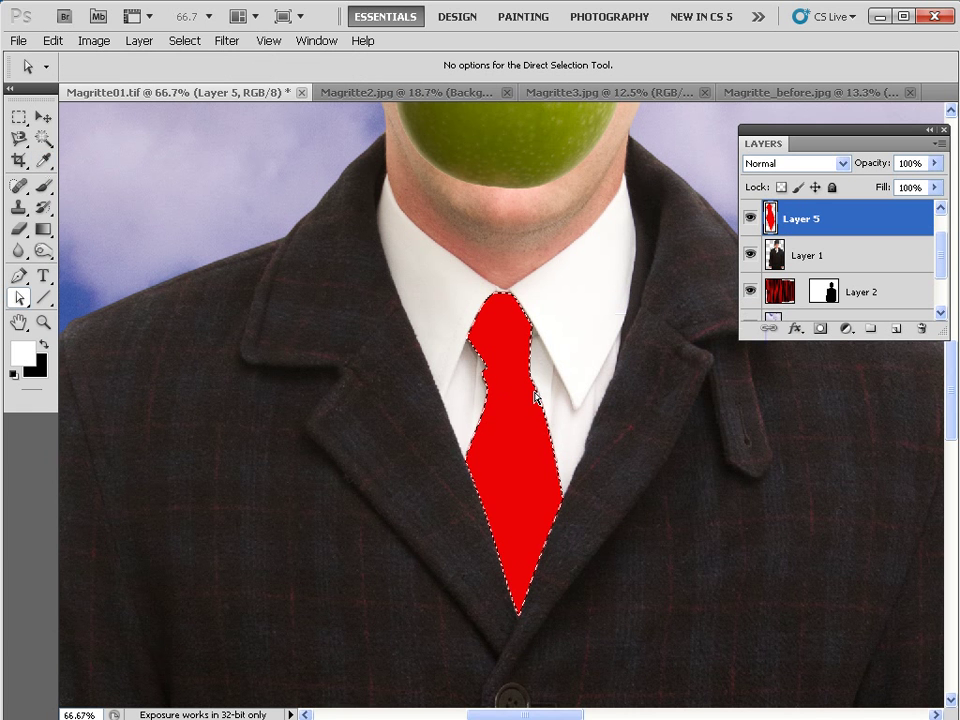
{"action": "key", "text": "ctrl+d"}
{"action": "left_click", "coordinate": [768, 166]}
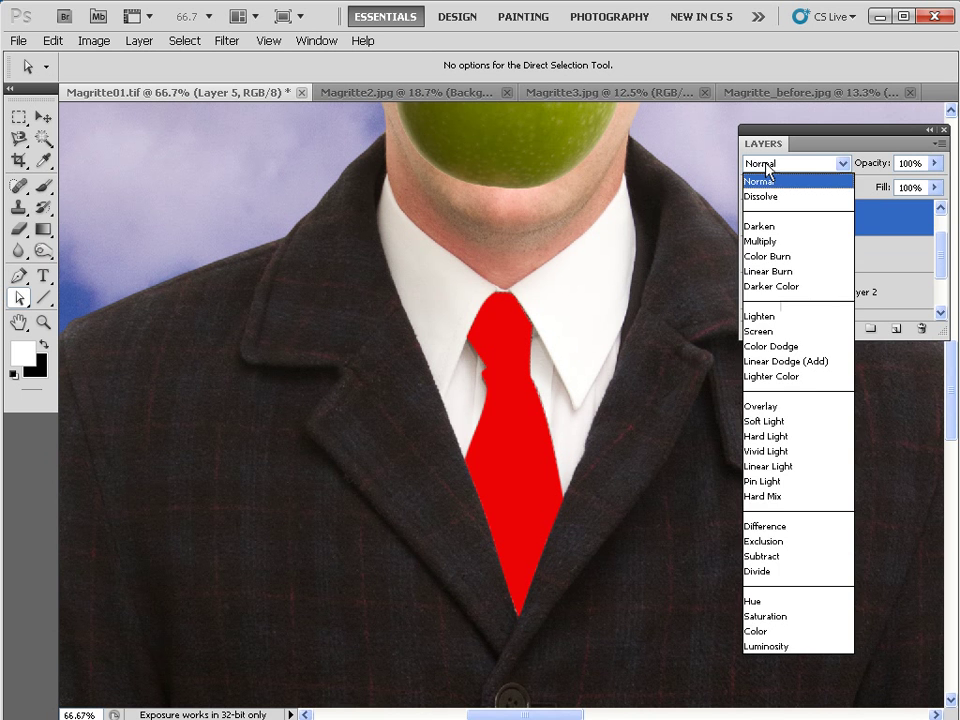
{"action": "left_click", "coordinate": [760, 241]}
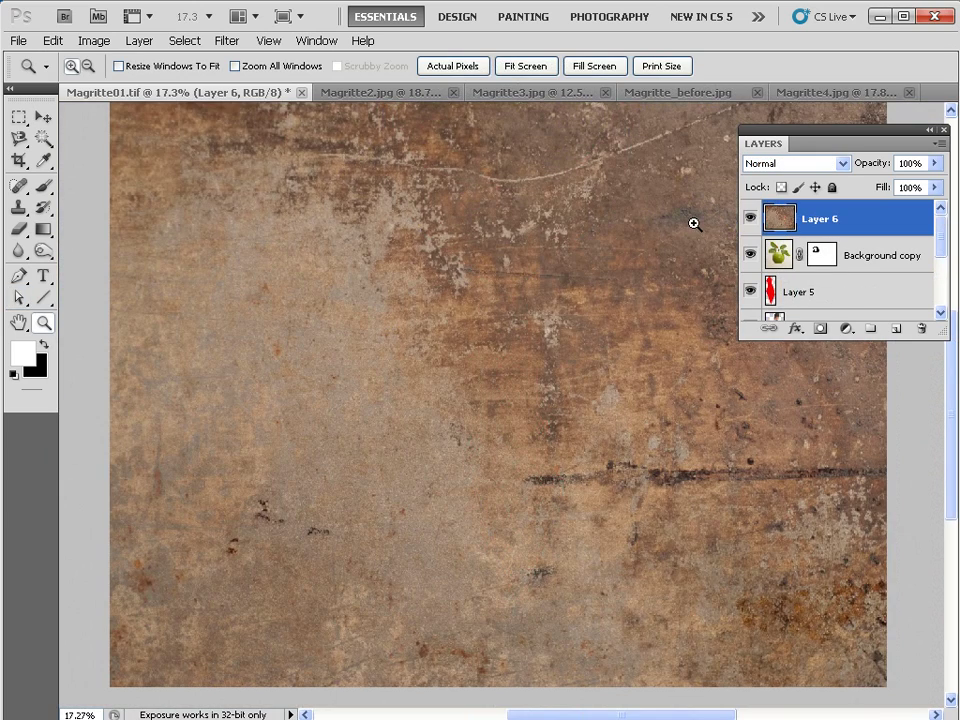
Desaturate the rusty texture on Layer 6
{"action": "left_click", "coordinate": [101, 46]}
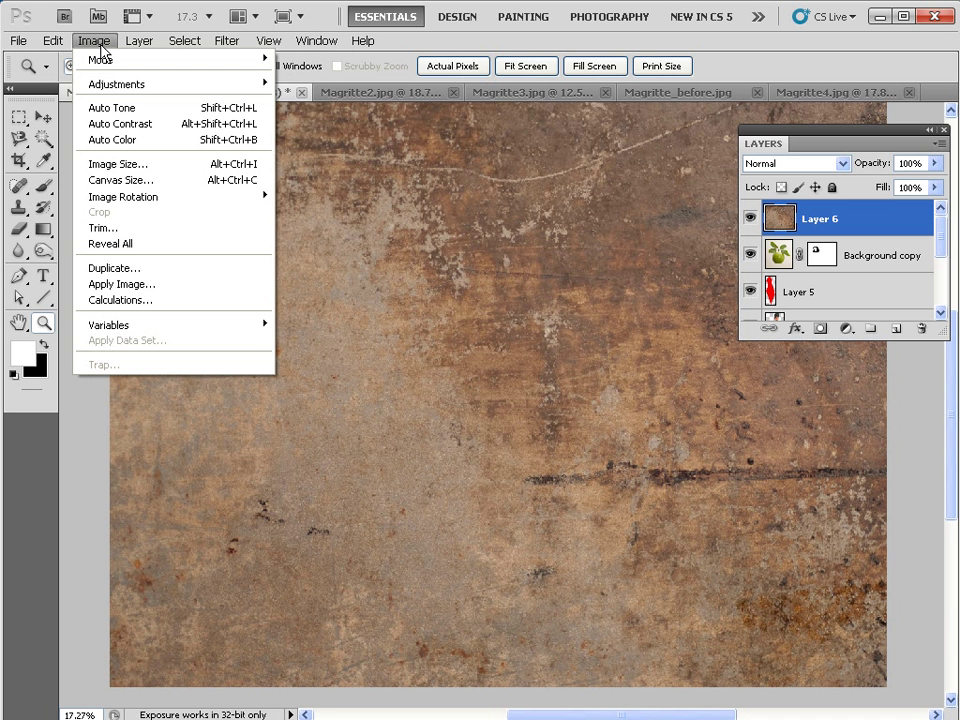
{"action": "mouse_move", "coordinate": [156, 86]}
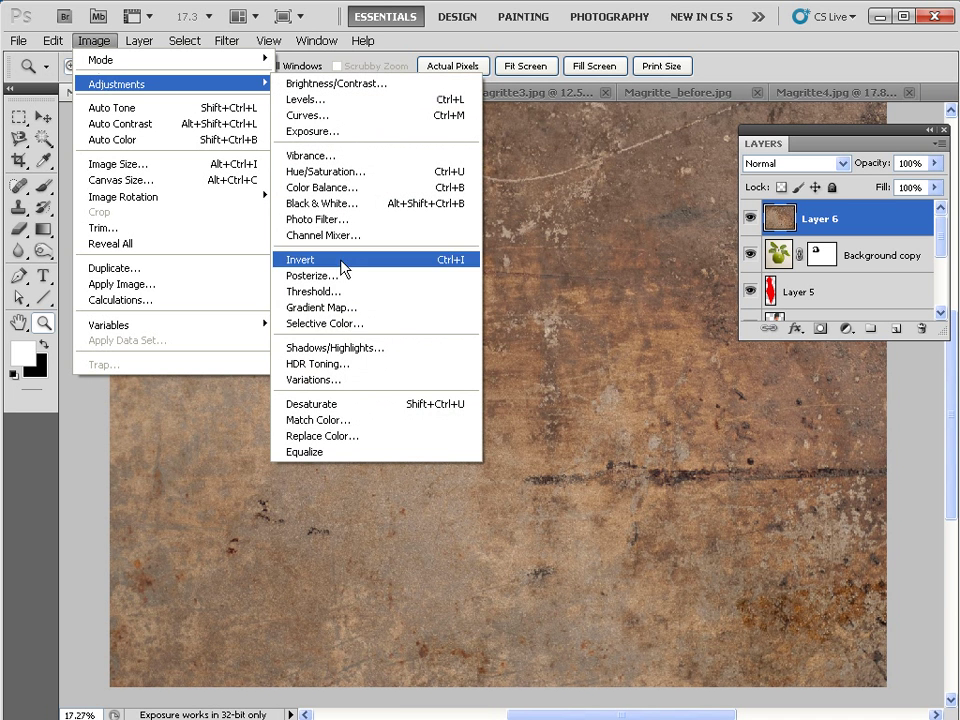
{"action": "left_click", "coordinate": [352, 404]}
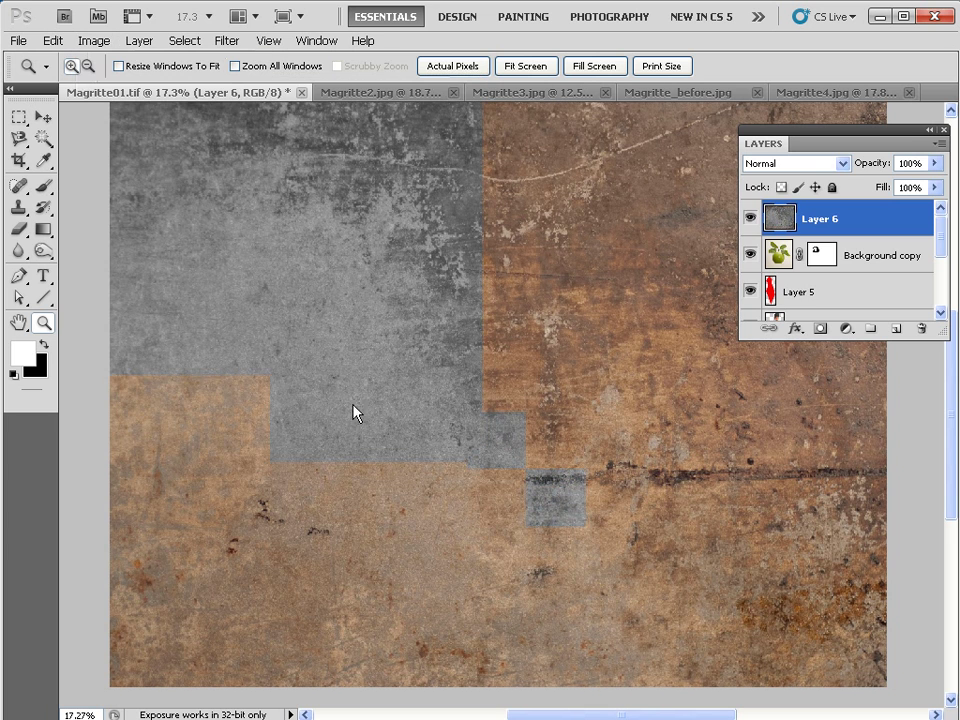
Blend the gray texture layer in Overlay mode at 30% opacity and enlarge the layer list
{"action": "left_click", "coordinate": [756, 167]}
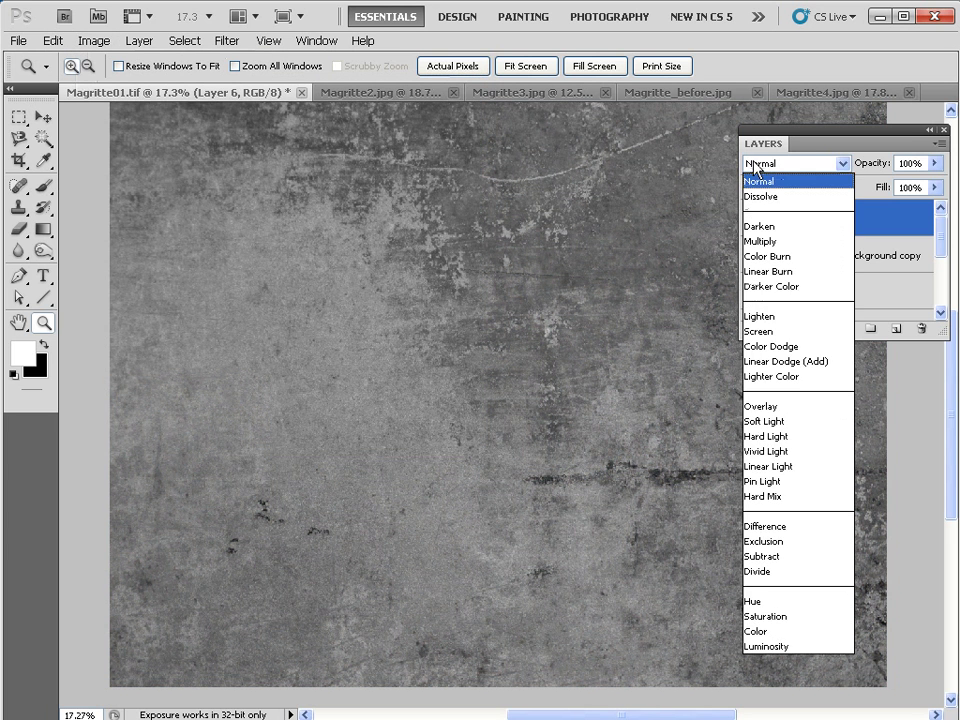
{"action": "left_click", "coordinate": [760, 406]}
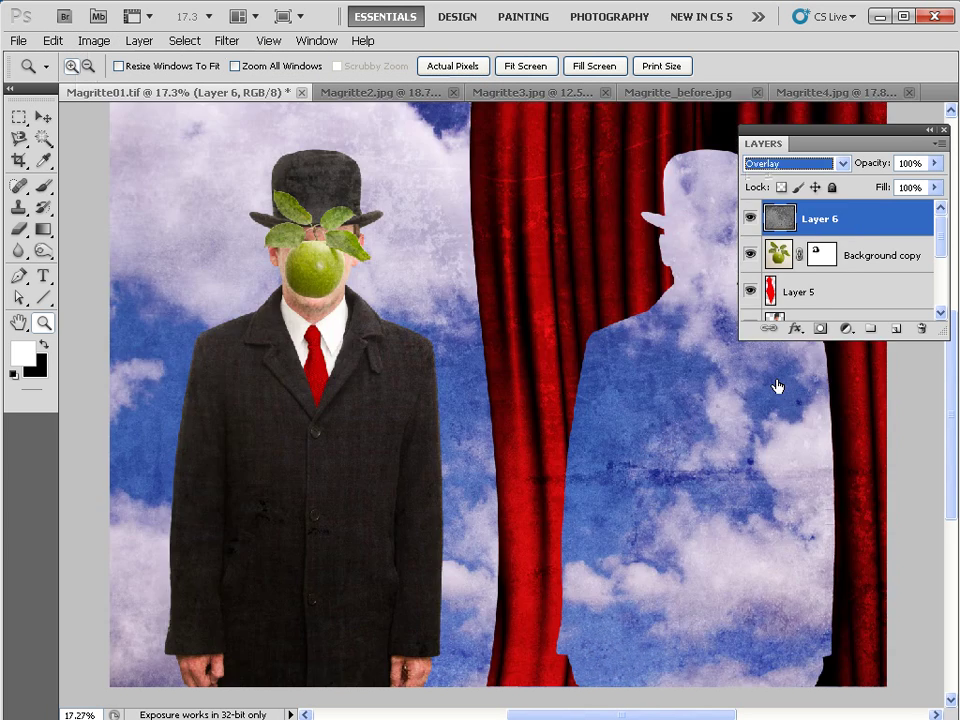
{"action": "left_click_drag", "start_coordinate": [868, 162], "coordinate": [808, 170]}
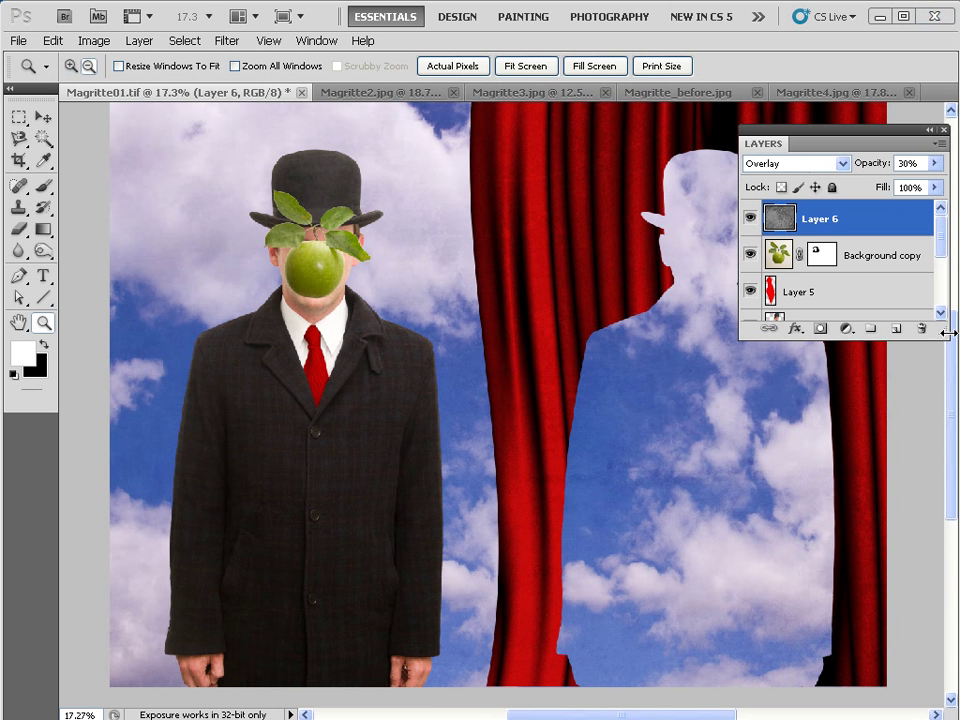
{"action": "left_click_drag", "start_coordinate": [943, 336], "coordinate": [938, 440]}
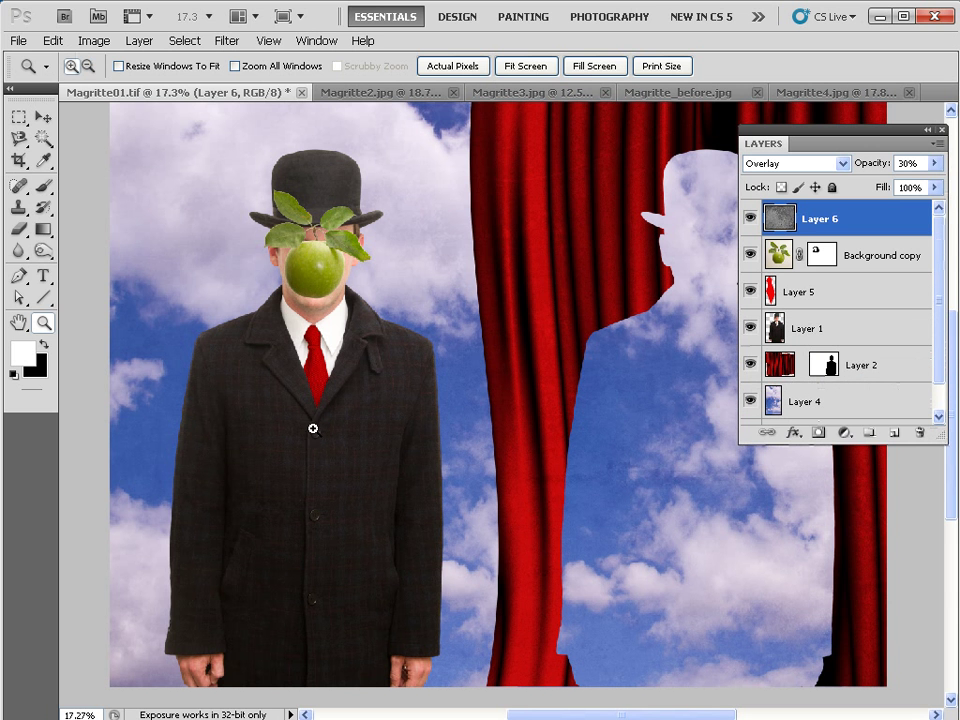
Add a Levels adjustment layer and place it directly above the man's layer, Layer 1
{"action": "left_click", "coordinate": [844, 432]}
{"action": "left_click", "coordinate": [857, 523]}
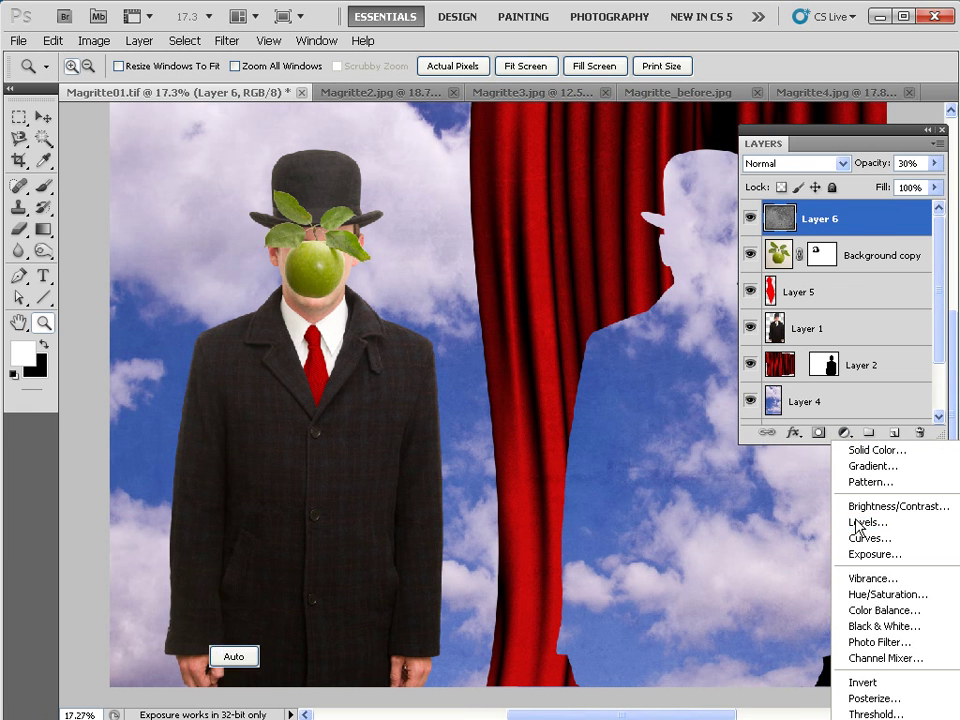
{"action": "left_click_drag", "start_coordinate": [145, 602], "coordinate": [146, 393]}
{"action": "left_click_drag", "start_coordinate": [780, 218], "coordinate": [770, 345]}
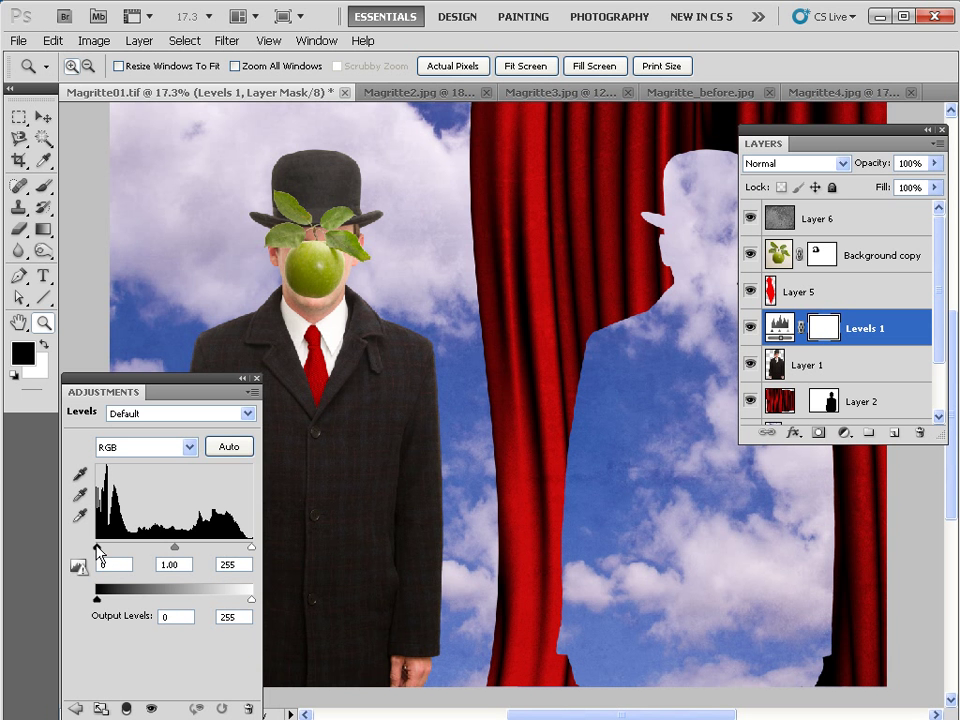
Set the Levels shadow input to 20 and midtones to 0.80, and clip the adjustment to Layer 1
{"action": "left_click_drag", "start_coordinate": [96, 549], "coordinate": [110, 548]}
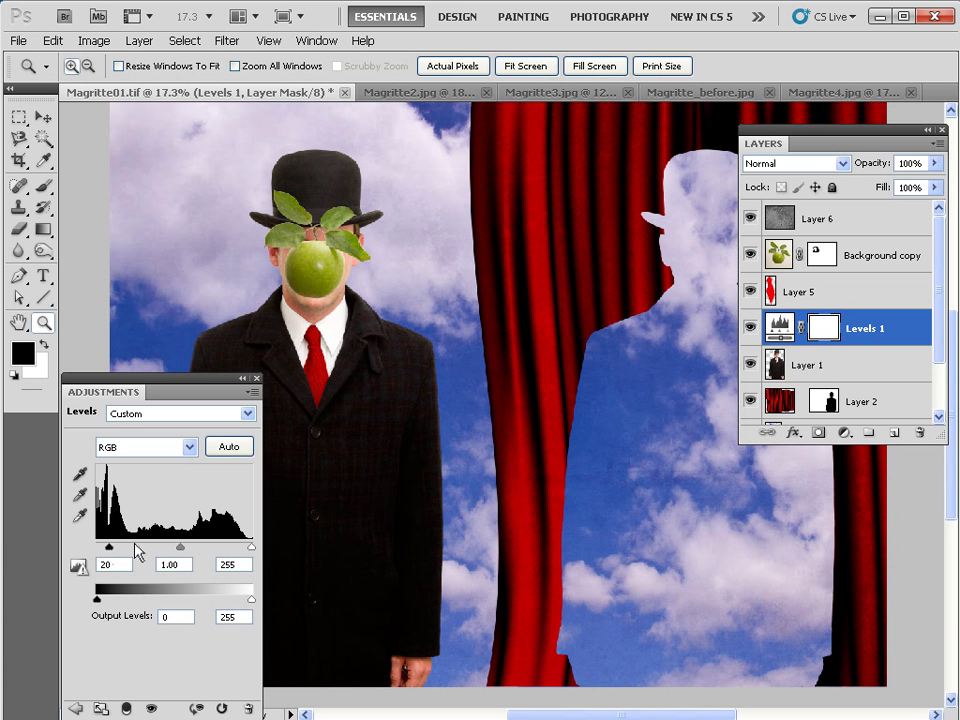
{"action": "left_click_drag", "start_coordinate": [181, 549], "coordinate": [190, 552]}
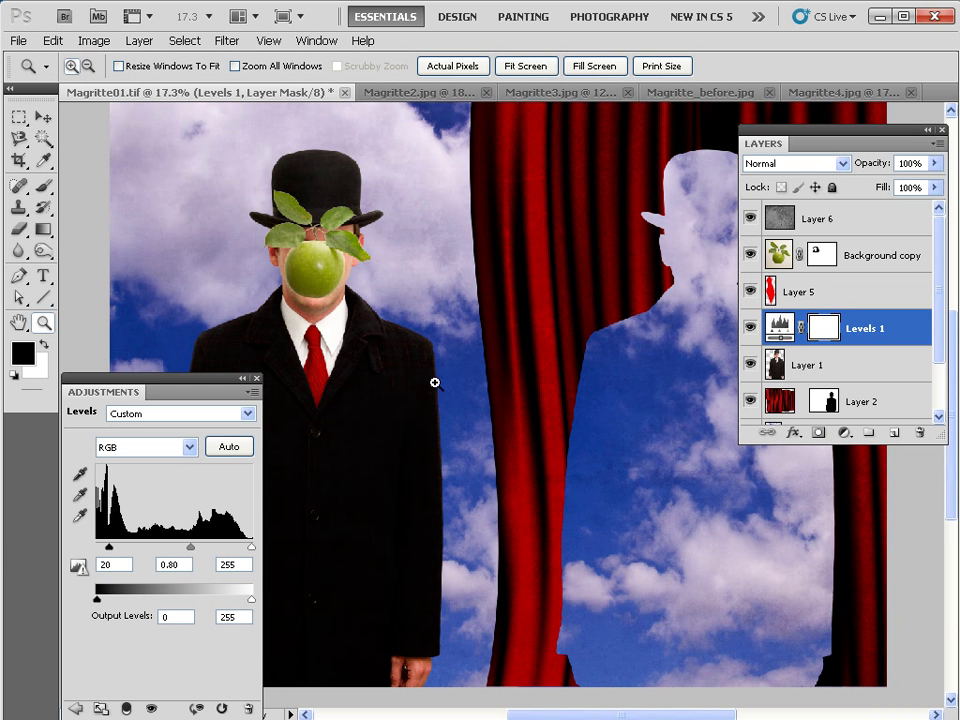
{"action": "left_click", "coordinate": [780, 326]}
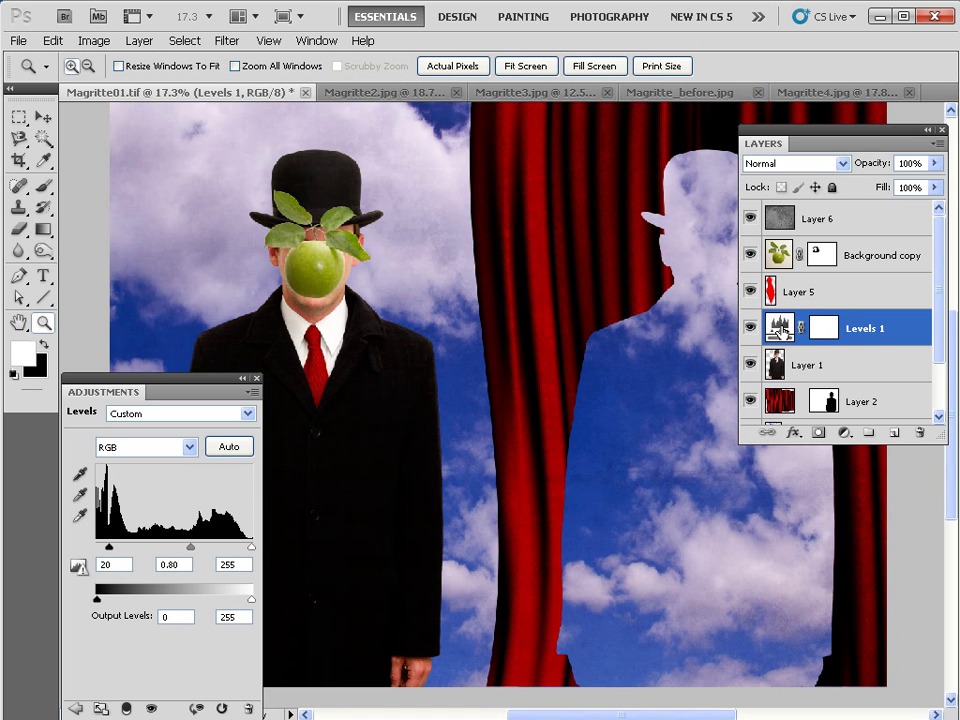
{"action": "left_click", "coordinate": [139, 41]}
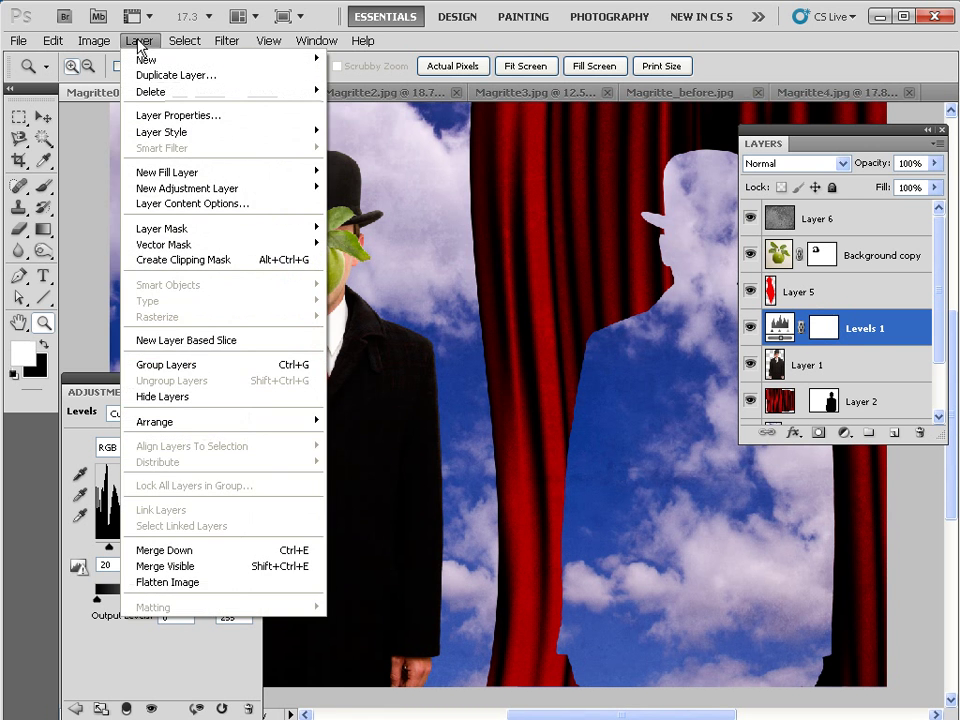
{"action": "left_click", "coordinate": [229, 259]}
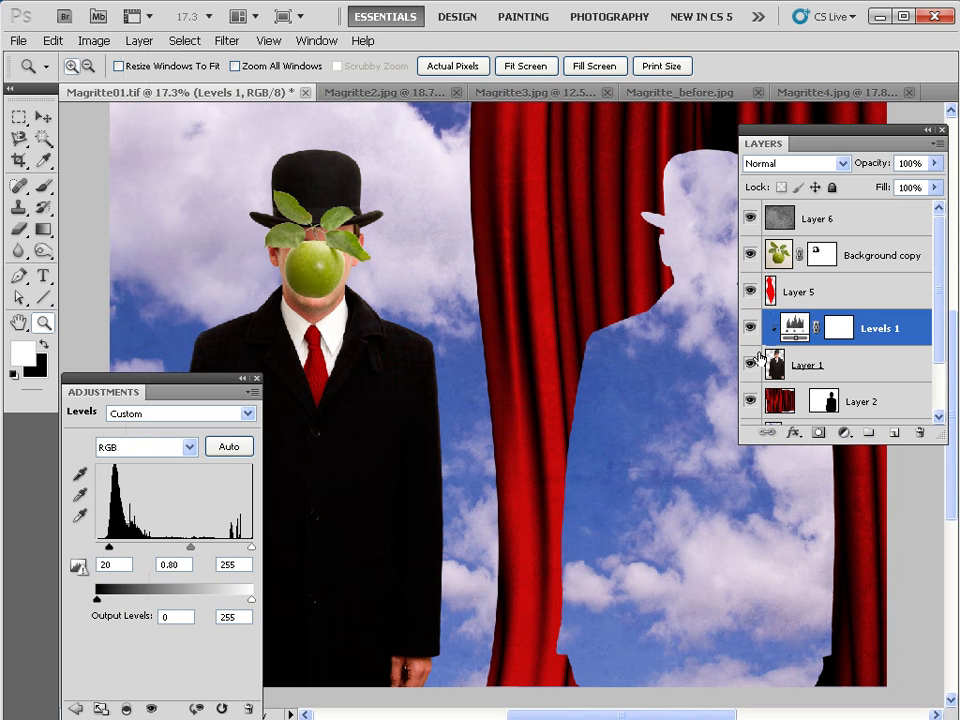
Compare the image with and without the Levels adjustment, and hide the panels to view the whole composite
{"action": "left_click", "coordinate": [750, 329]}
{"action": "left_click", "coordinate": [750, 329]}
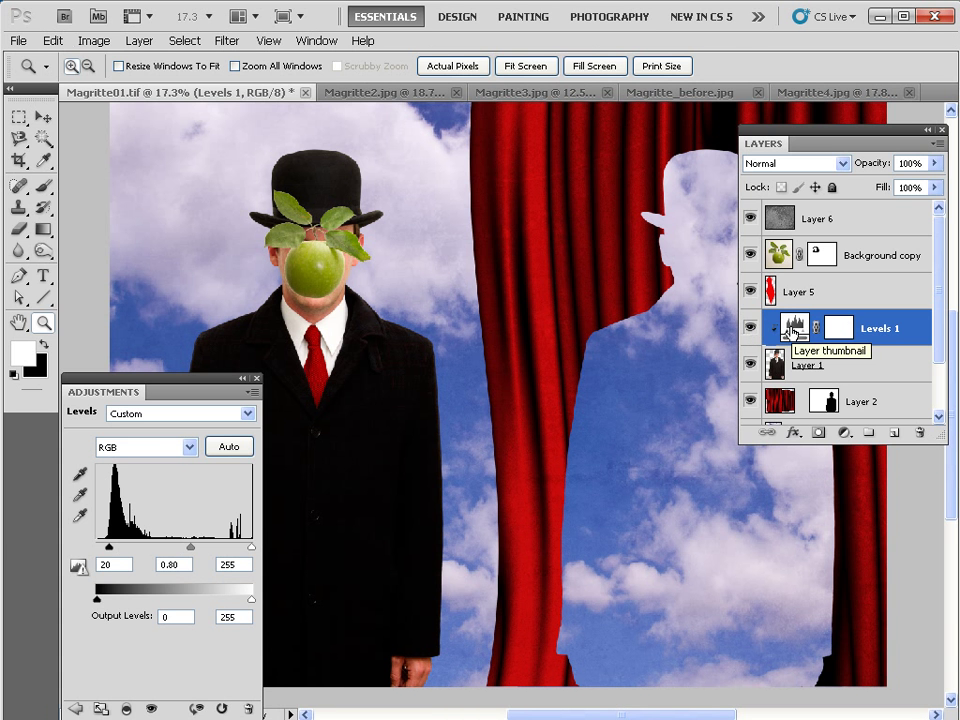
{"action": "key", "text": "Tab"}
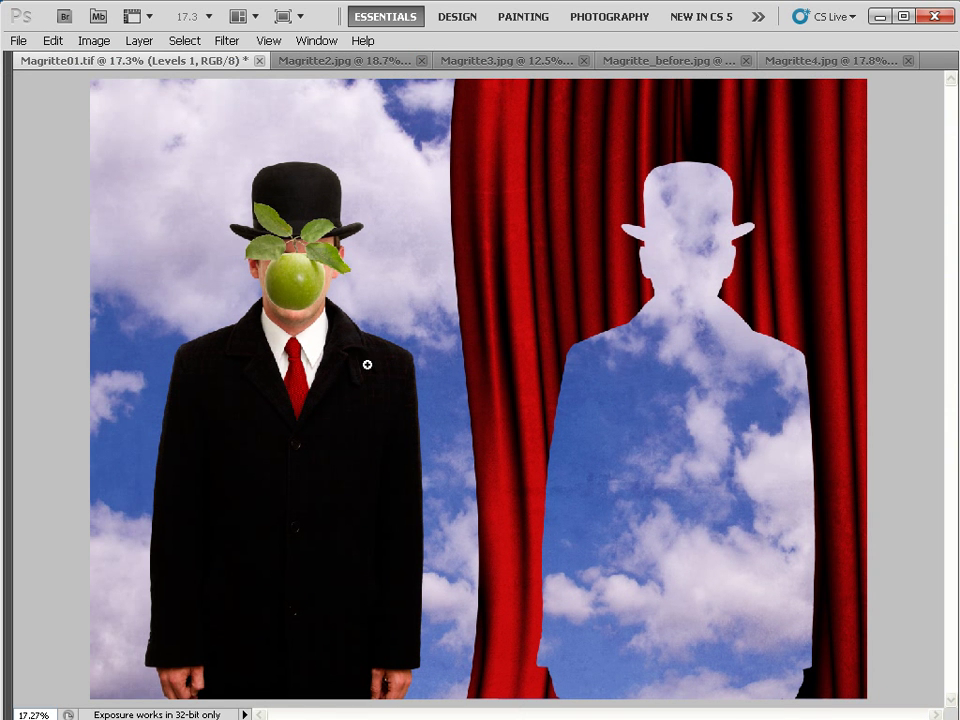